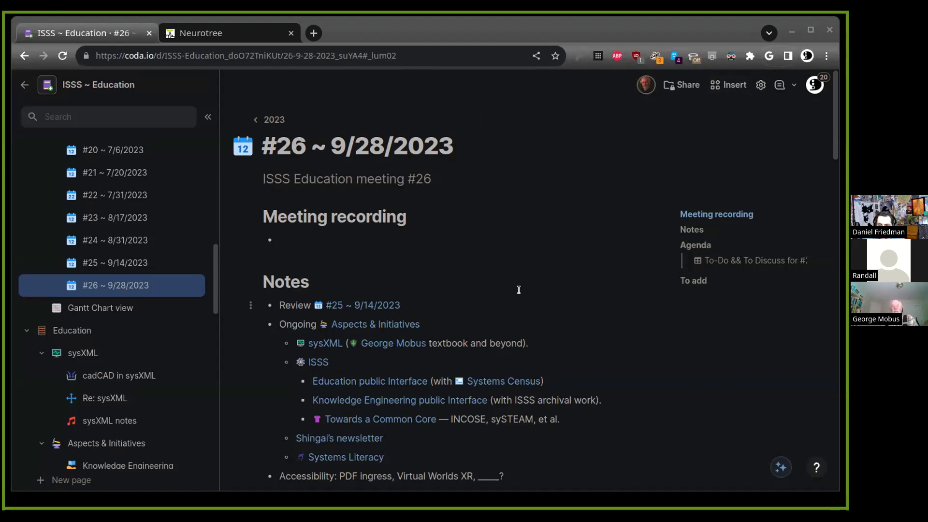
Open the newsletter linked further down the meeting #26 notes in a new Chrome tab
scroll(429, 433, "down", 1)
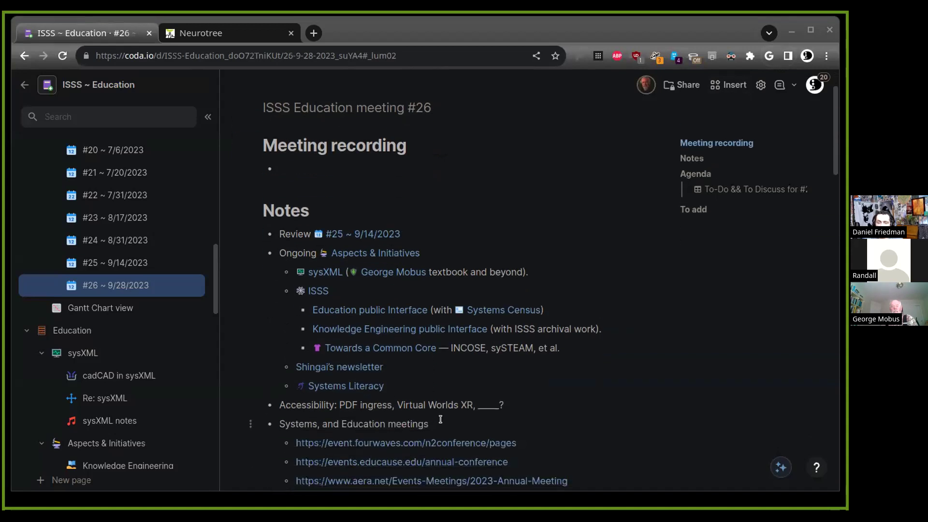
left_click(365, 370)
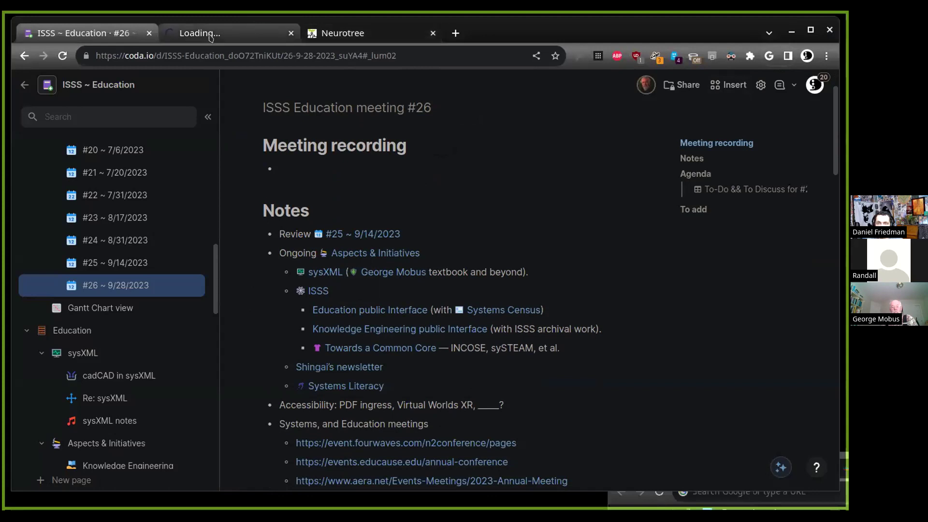
left_click(227, 33)
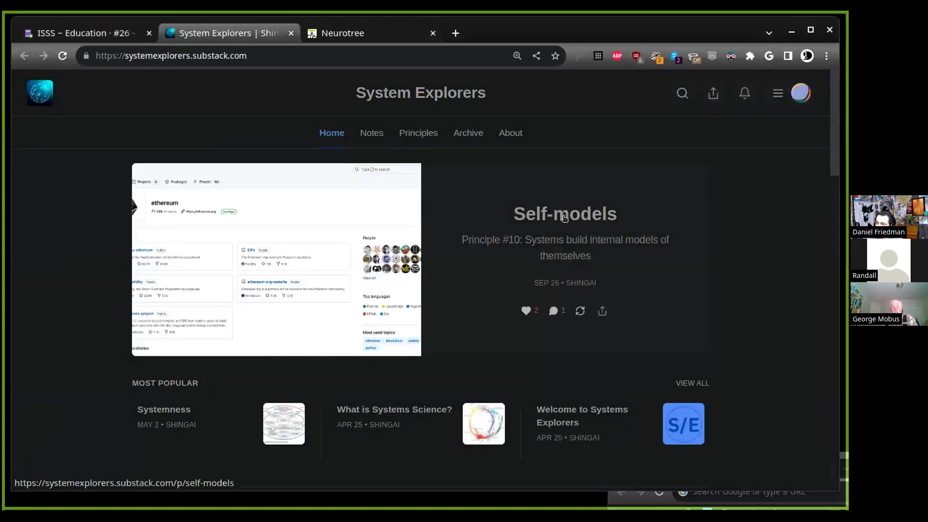
key("ctrl+shift+Tab")
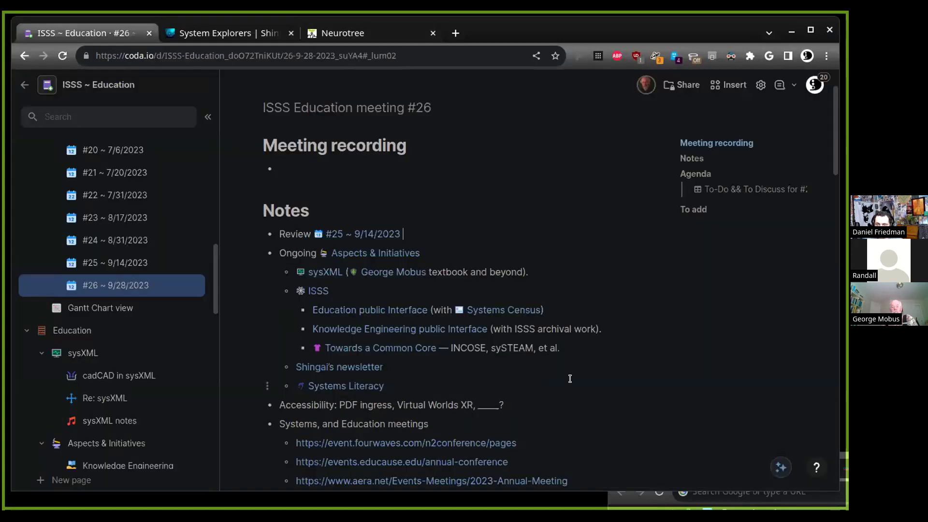
Restore the browser window to a smaller size and bring up the System Explorers newsletter tab
scroll(570, 379, "down", 2)
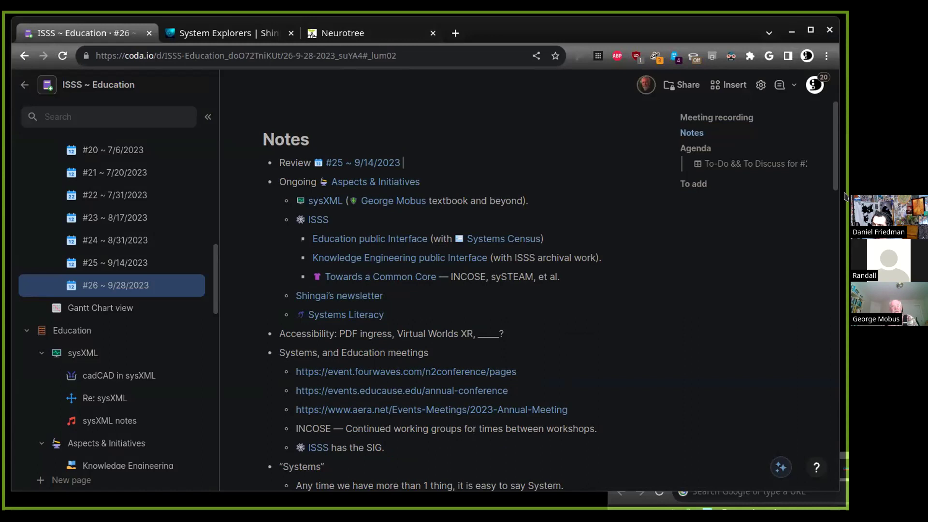
double_click(503, 30)
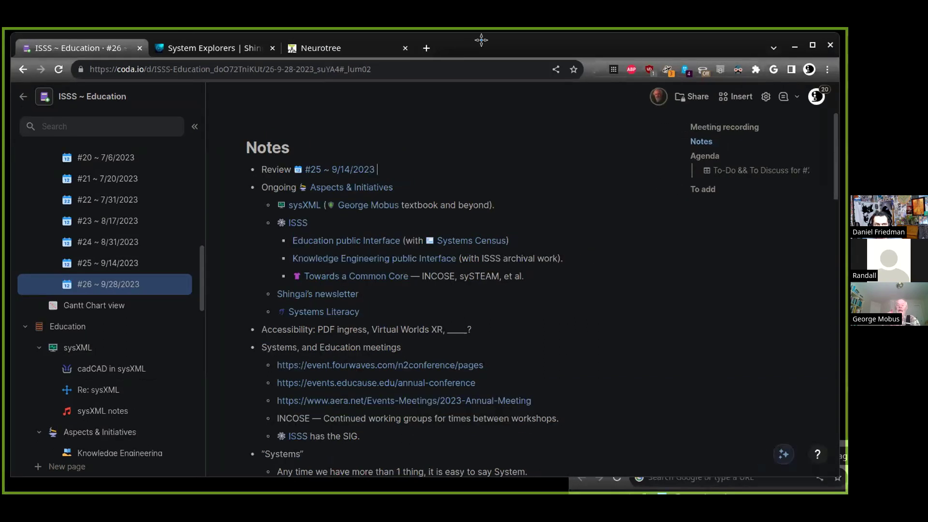
left_click(171, 47)
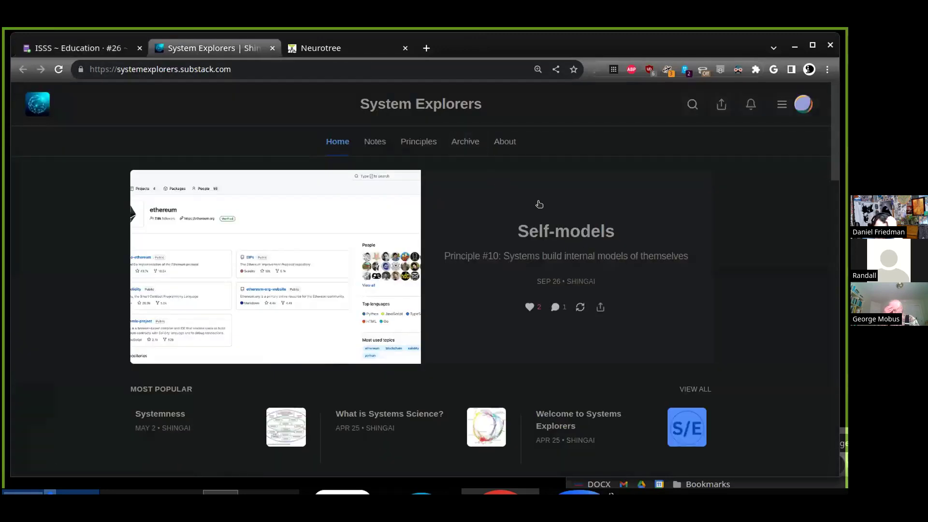
Read the Self-models post to its Technical Aspects paragraph, then return to the Coda notes
left_click(567, 226)
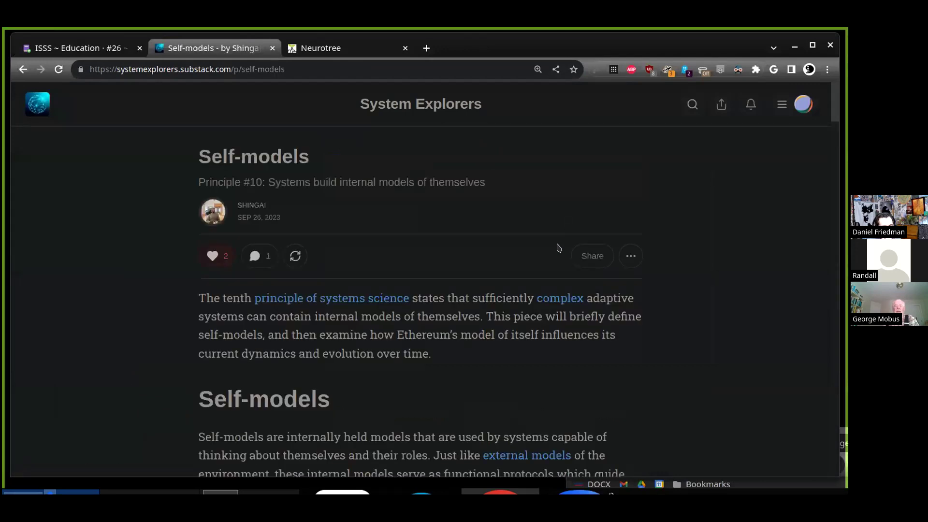
scroll(556, 247, "down", 10)
key("ctrl+minus")
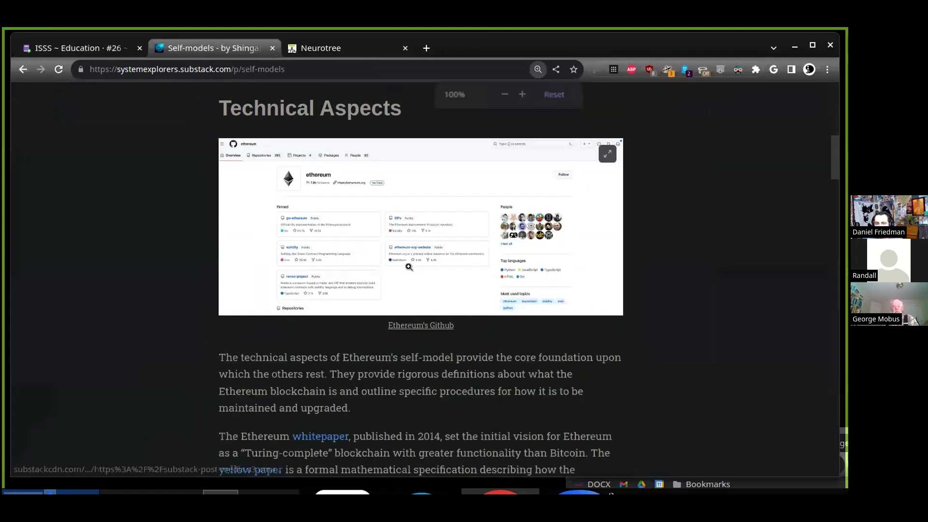
triple_click(448, 333)
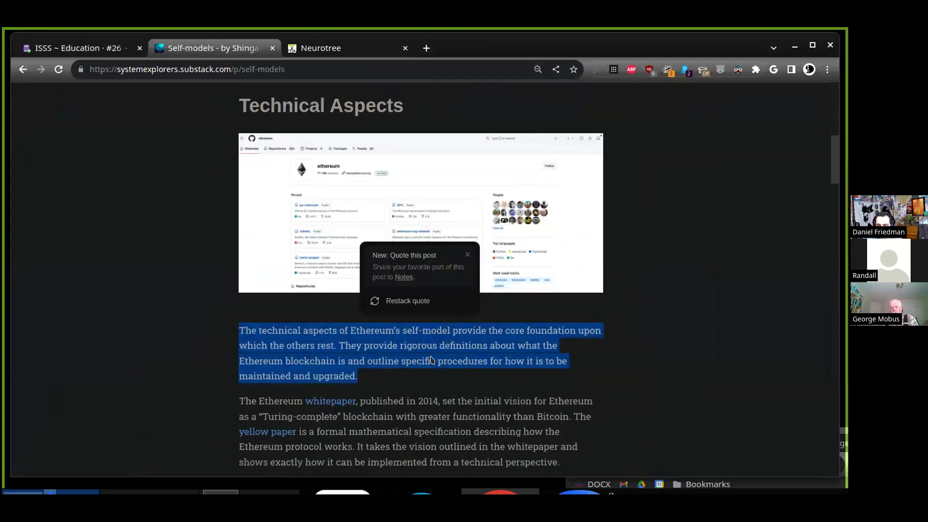
left_click(103, 52)
Select the Systems discussion blocks in meeting #26 and cut them out
scroll(562, 360, "down", 10)
scroll(289, 236, "up", 5)
scroll(288, 235, "up", 3)
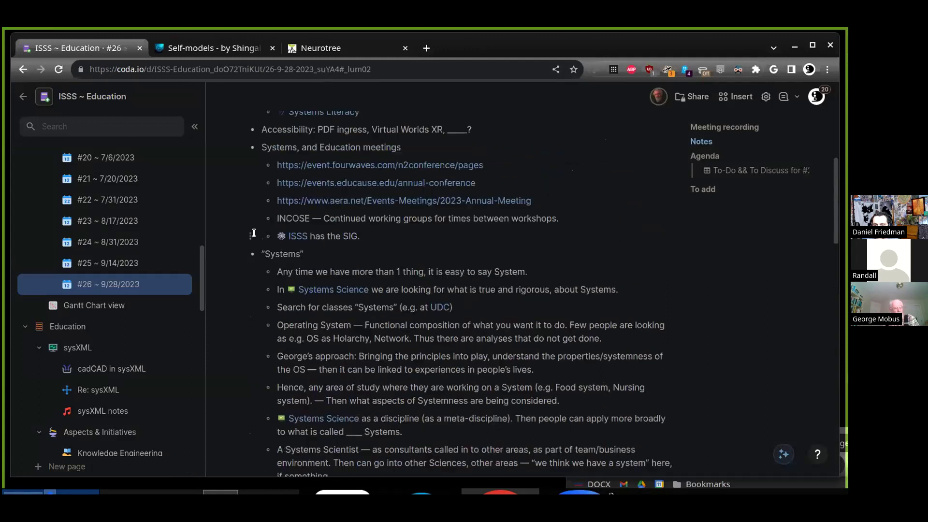
scroll(571, 372, "down", 6)
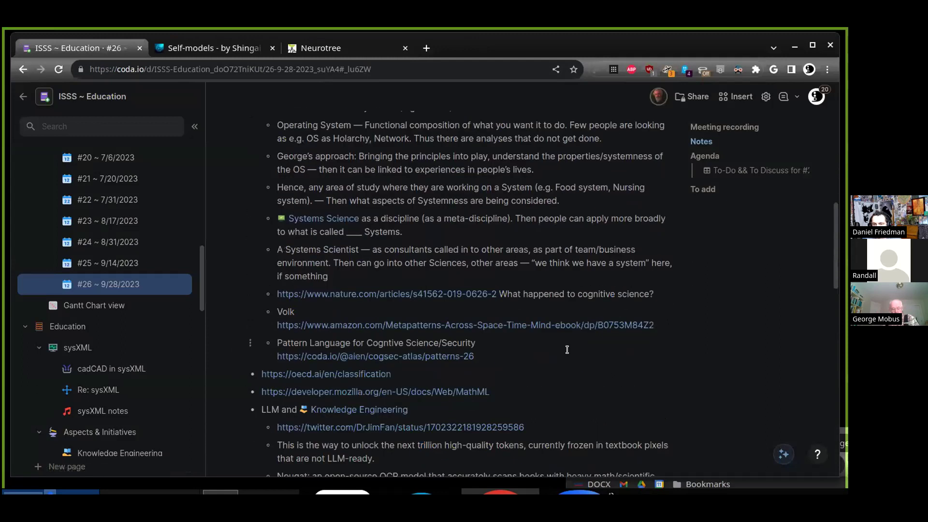
left_click_drag(570, 358, 278, 109)
scroll(145, 271, "down", 5)
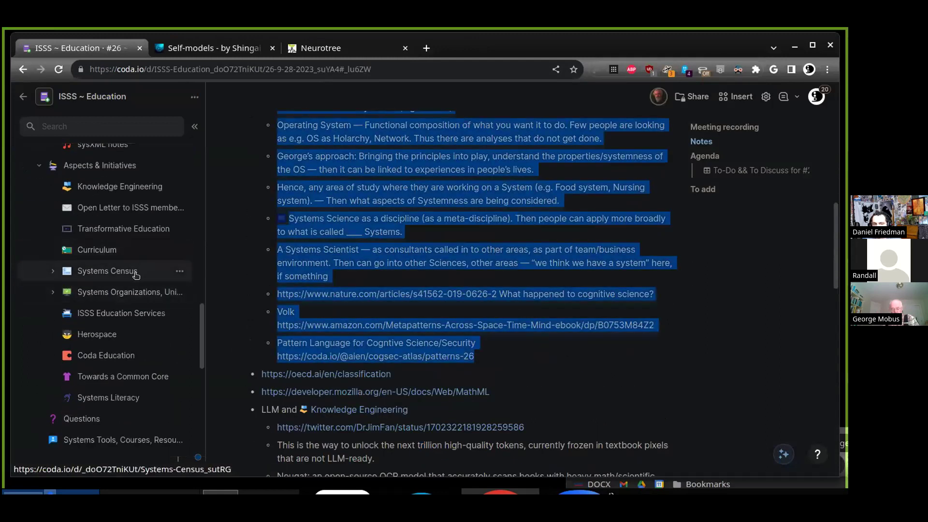
key("ctrl+x")
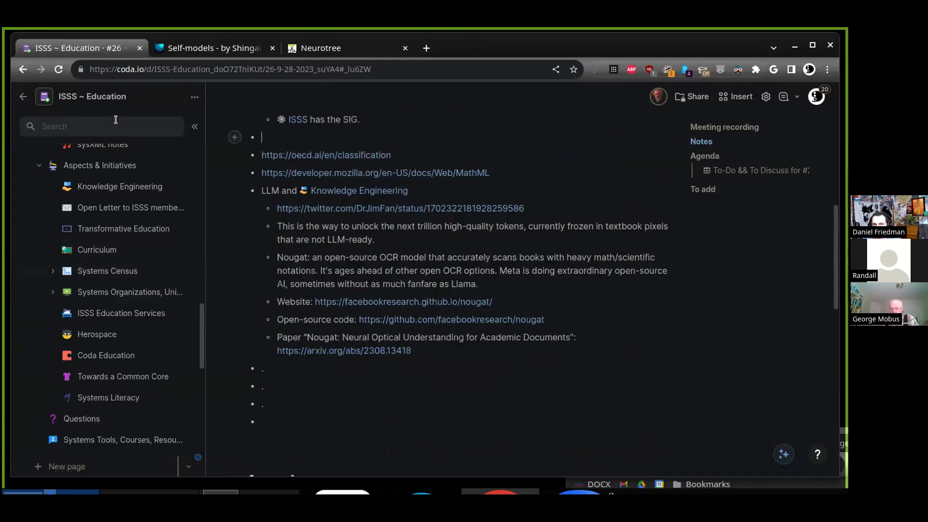
Search 'scien' to open the Systems Science page, then return to #26 ~ 9/28/2023
left_click(114, 125)
type("sc")
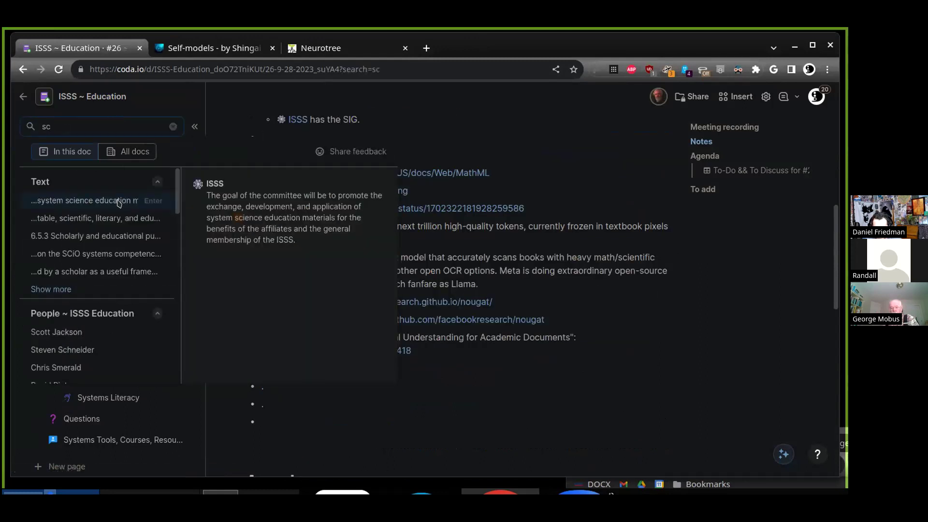
type("ien")
left_click(115, 200)
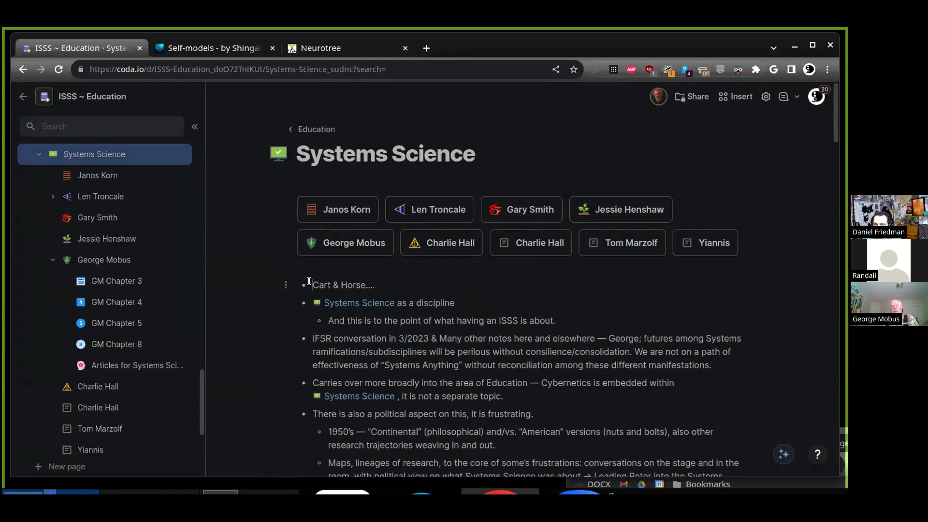
scroll(111, 242, "up", 5)
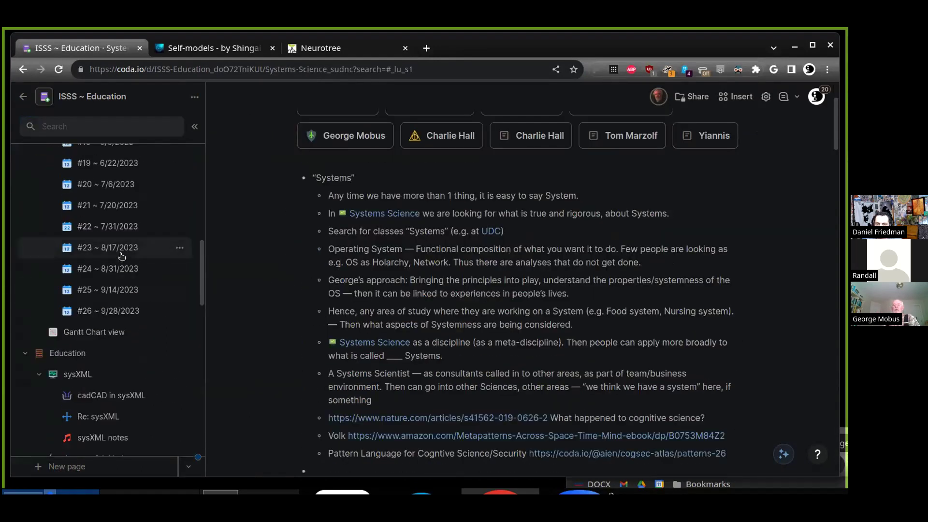
scroll(121, 256, "up", 3)
scroll(116, 270, "down", 7)
left_click(111, 285)
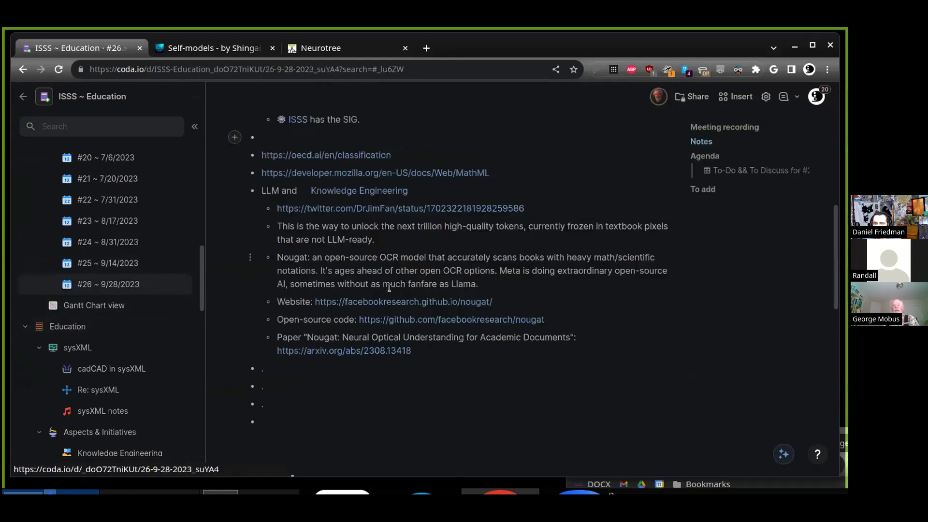
scroll(389, 292, "up", 5)
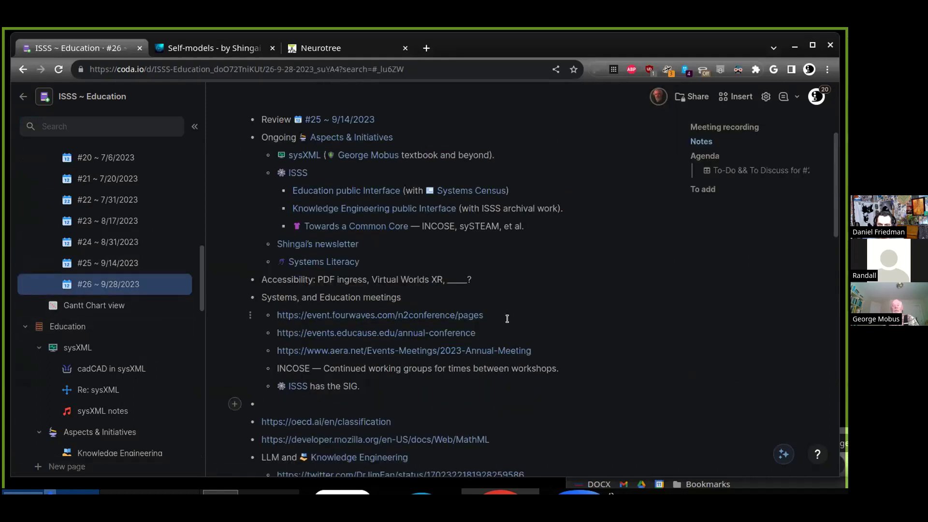
type("Problem")
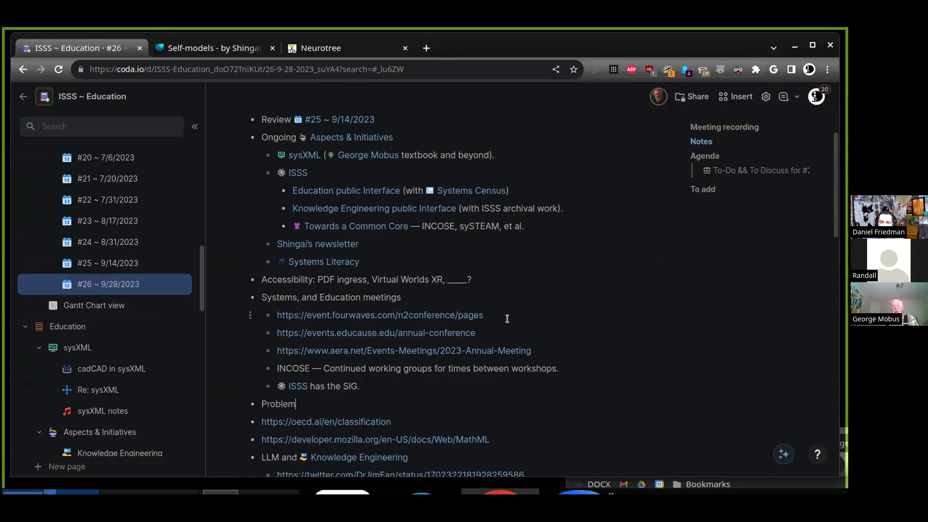
type("  s")
key("BackSpace")
key("BackSpace")
type("sovling")
key("ctrl+BackSpace")
type("solving and")
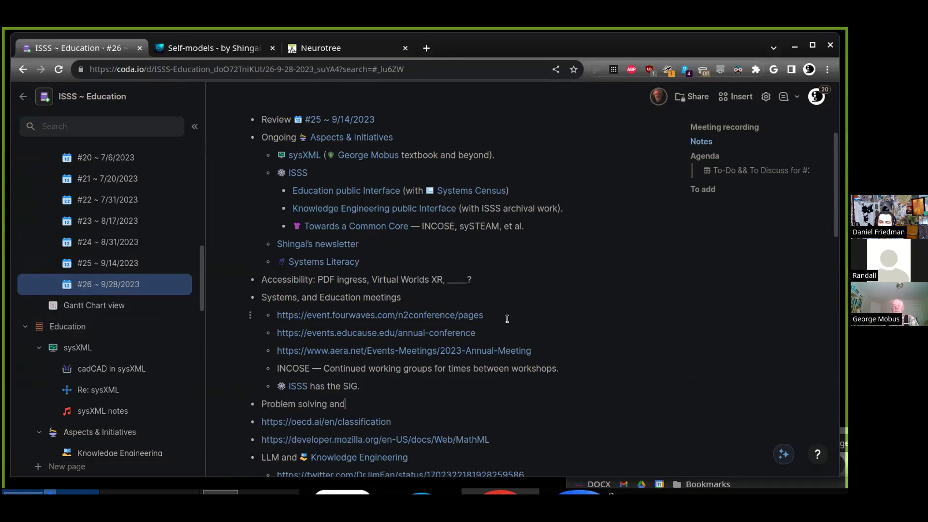
key("ctrl+BackSpace")
key("BackSpace")
type(":")
key("Return")
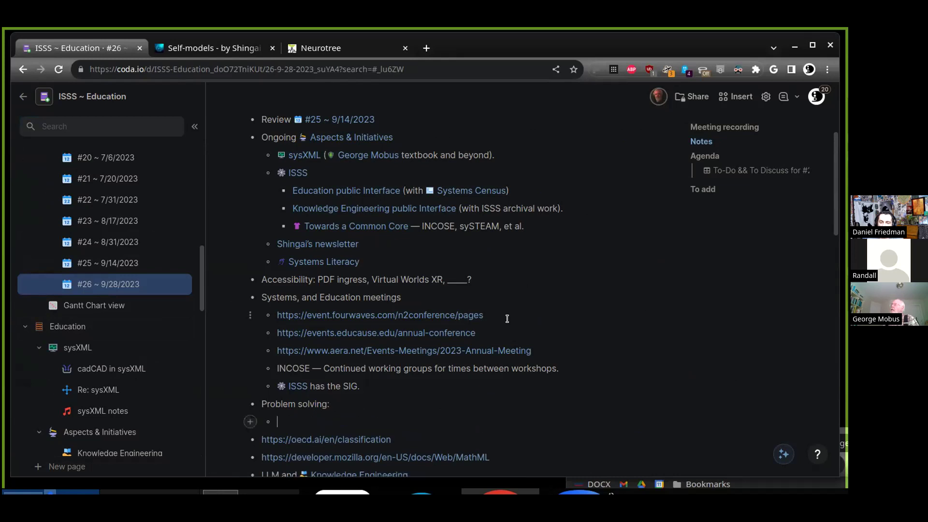
key("Tab")
type("-> Entriling building a mode")
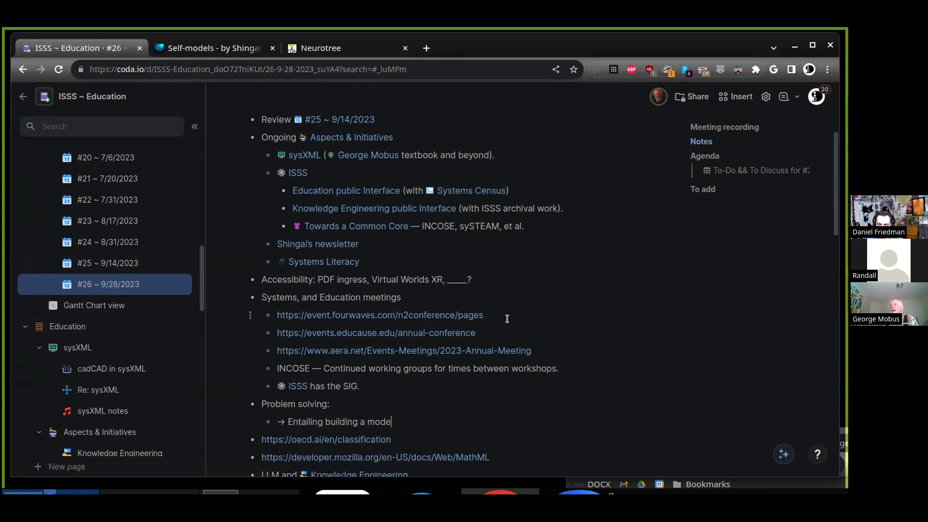
type("l")
left_click_drag(380, 387, 268, 299)
key("BackSpace")
key("shift+Up")
key("BackSpace")
key("ctrl+v")
key("ctrl+plus")
key("ctrl+plus")
key("ctrl+plus")
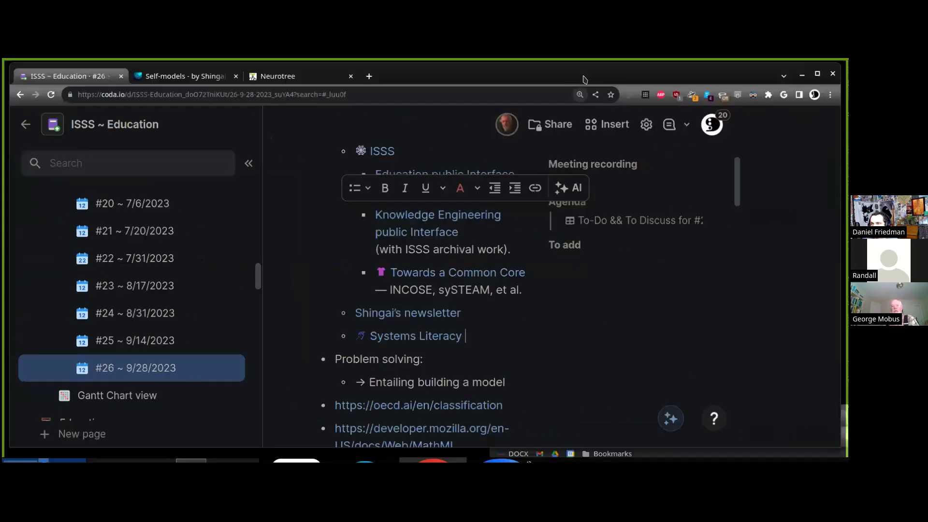
scroll(584, 344, "down", 1)
left_click(624, 326)
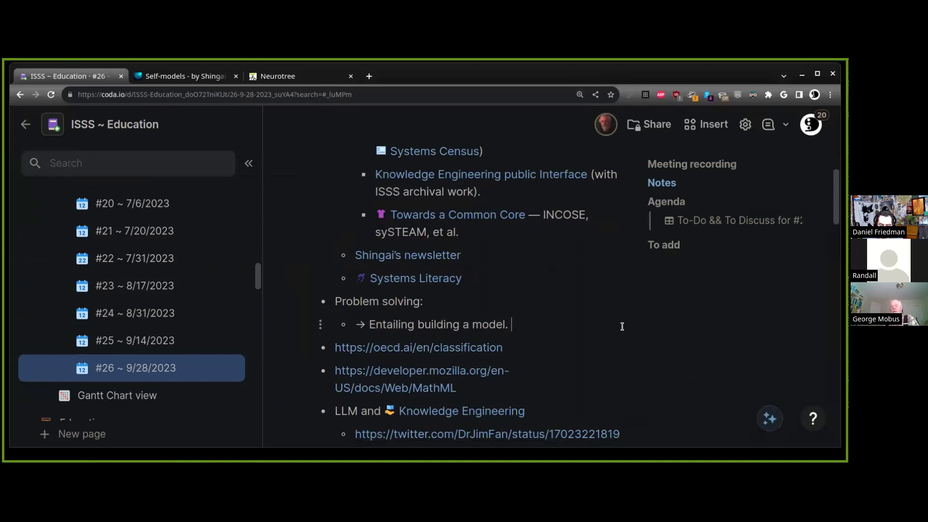
type("Can this alwa")
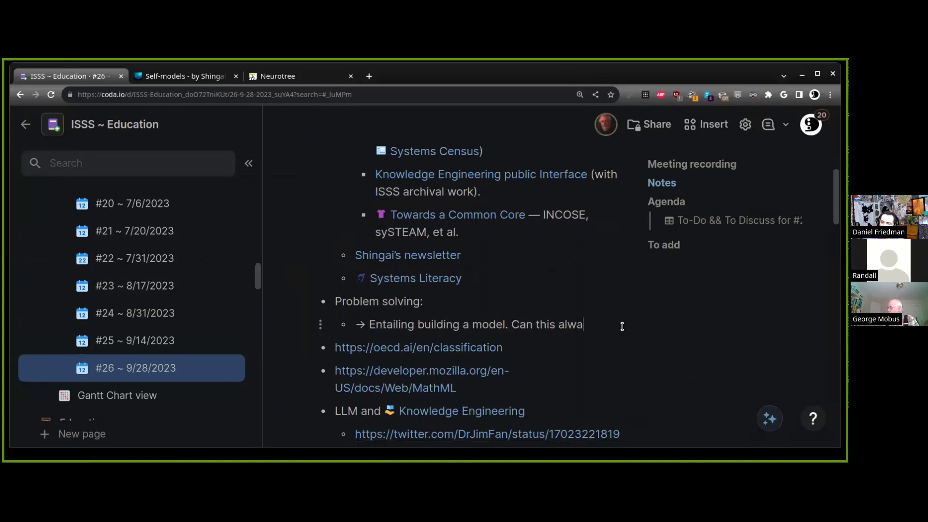
type("ys be described a")
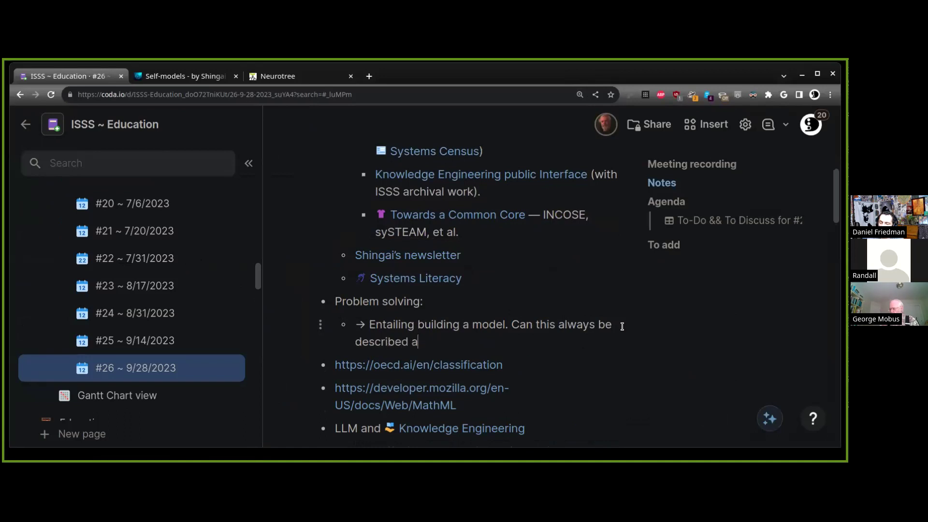
type("s a graph?")
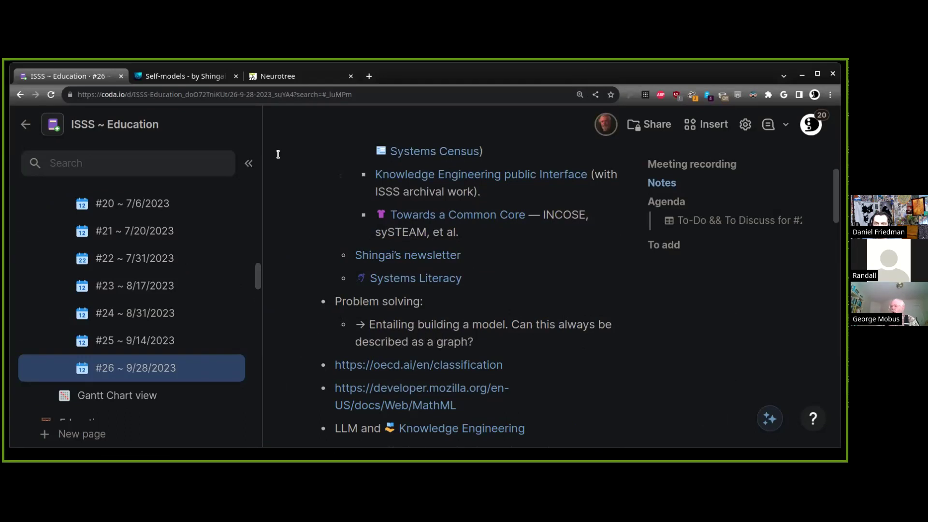
Collapse the left page sidebar so the meeting notes span the full width
left_click(249, 164)
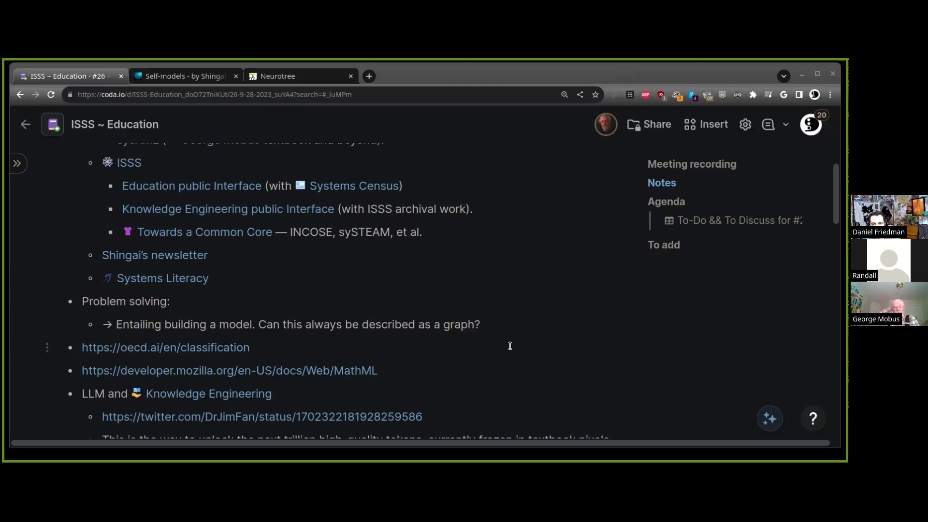
Under the graph question, paste the YouTube link with its unbolded 'ActInf MorphStream 001.1' title
left_click(520, 318)
key("Return")
key("ctrl+v")
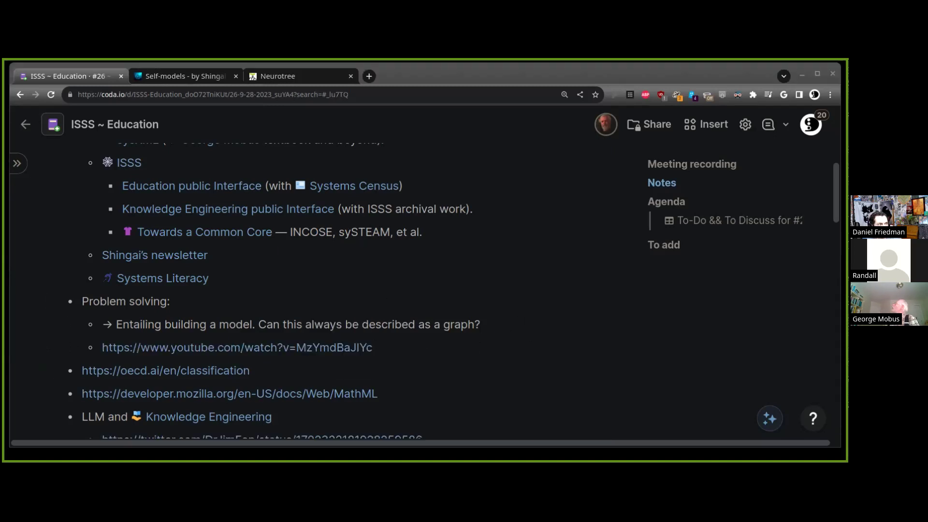
key("ctrl+v")
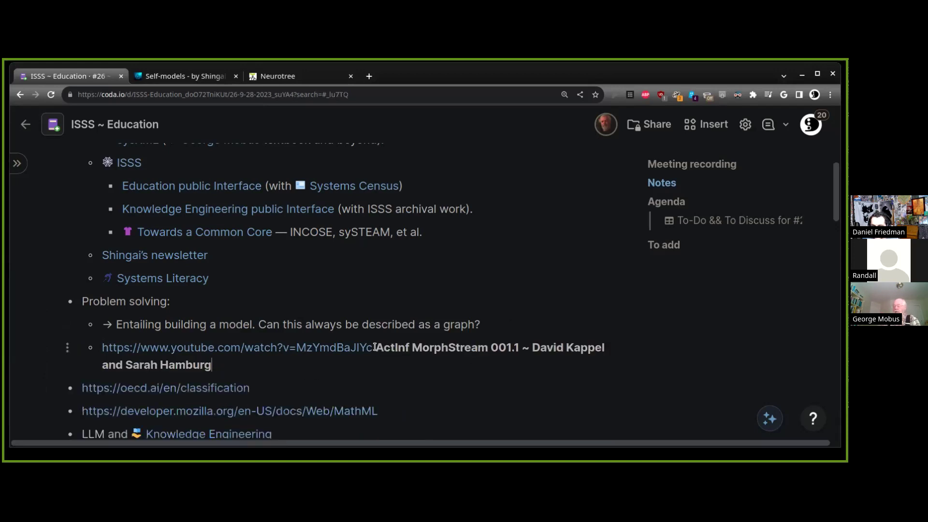
left_click(377, 347, "shift")
left_click(457, 319)
left_click(518, 311)
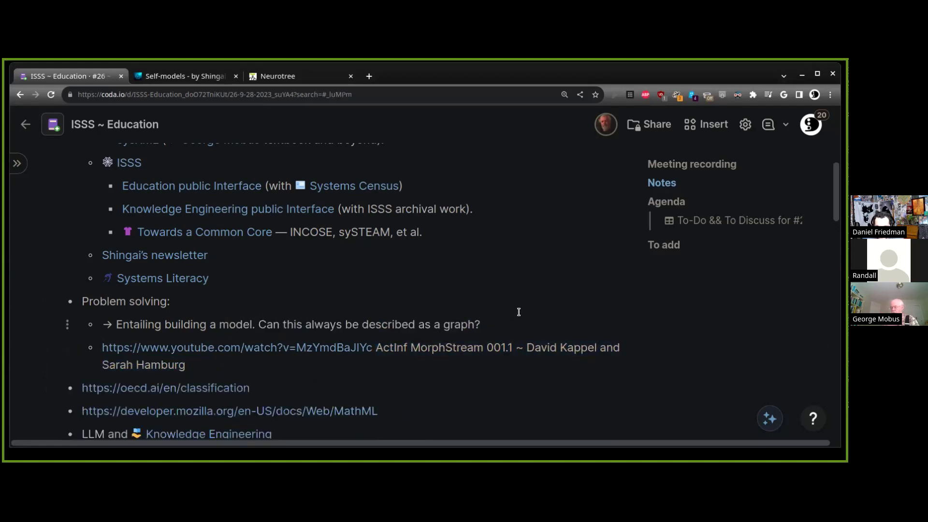
key("End")
key("Return")
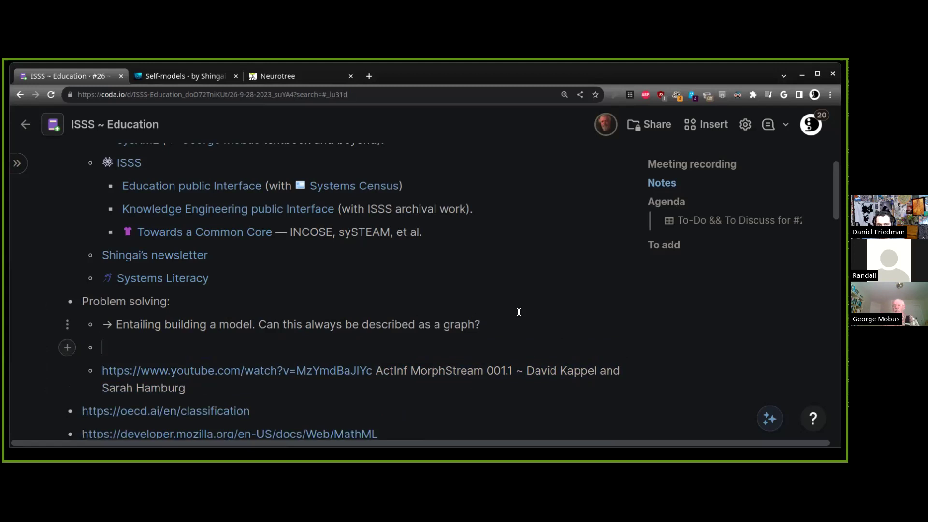
Write that the idea is 'Not to be found (yet)' in a participant's PhD educational materials
type("Not to be found")
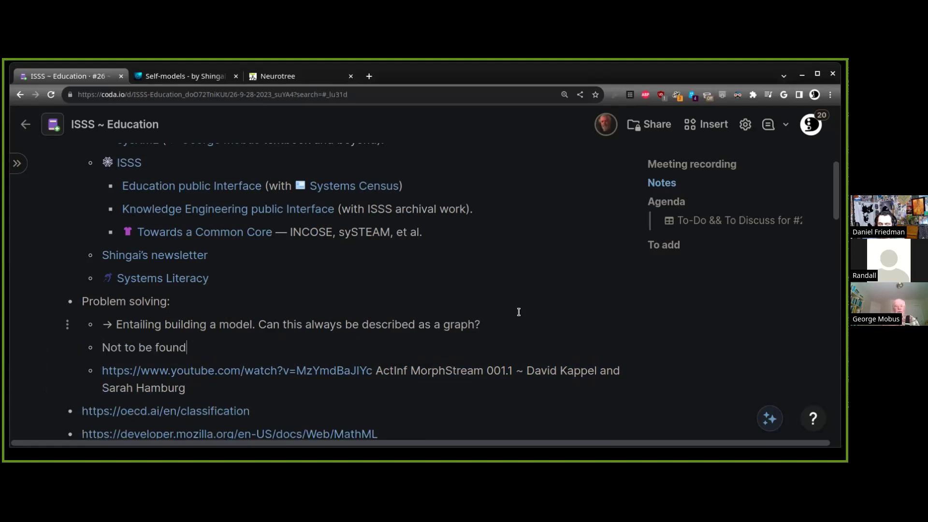
type(" (yet) in")
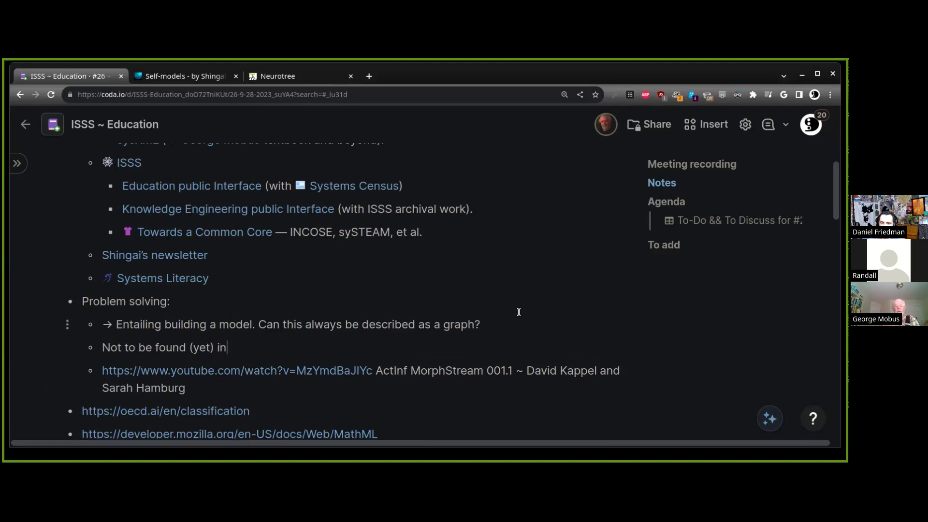
type("George")
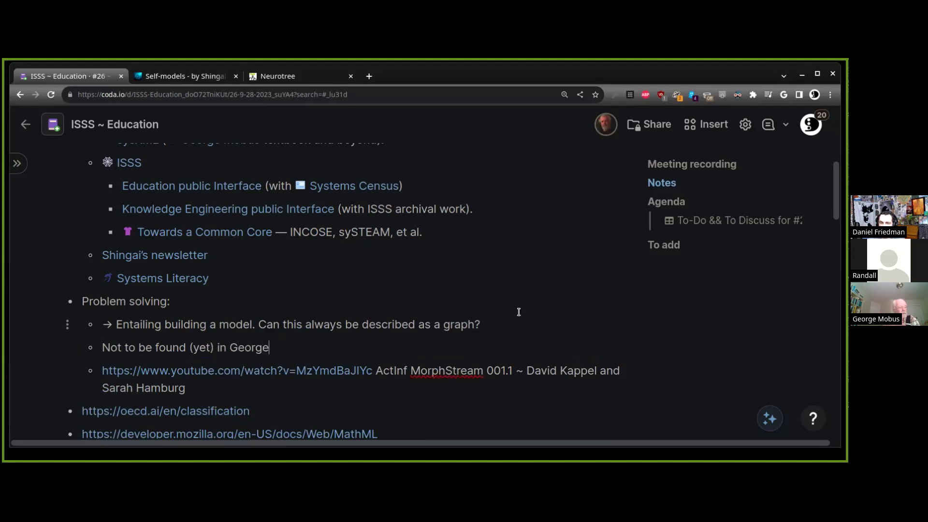
type("'s PhD educational ")
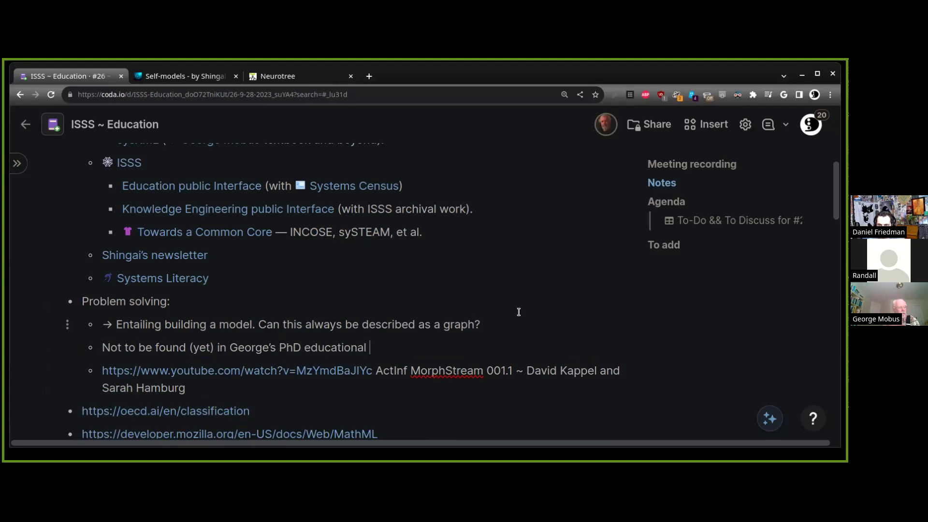
type("materials.")
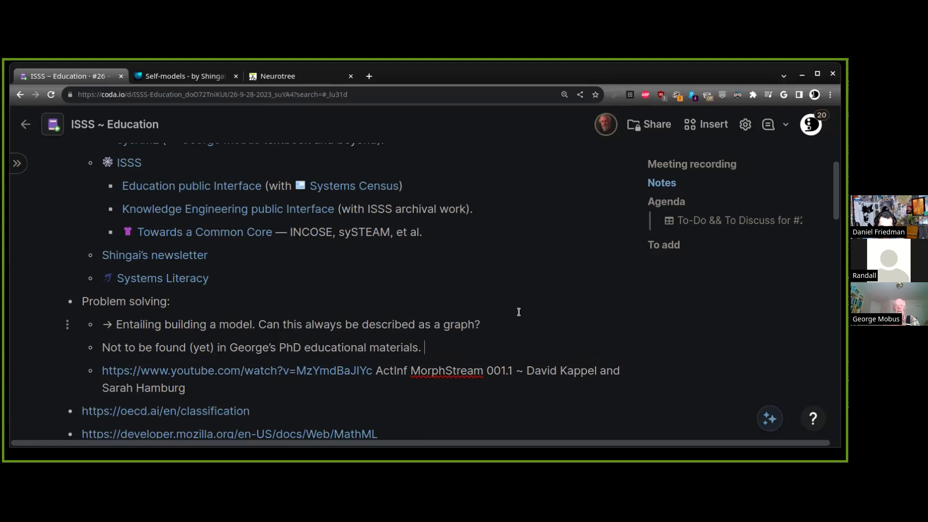
Type 'Any computable problem amenable to algorithmic analysis can be represented with graph' in a new bullet
key("Return")
type("Any computable")
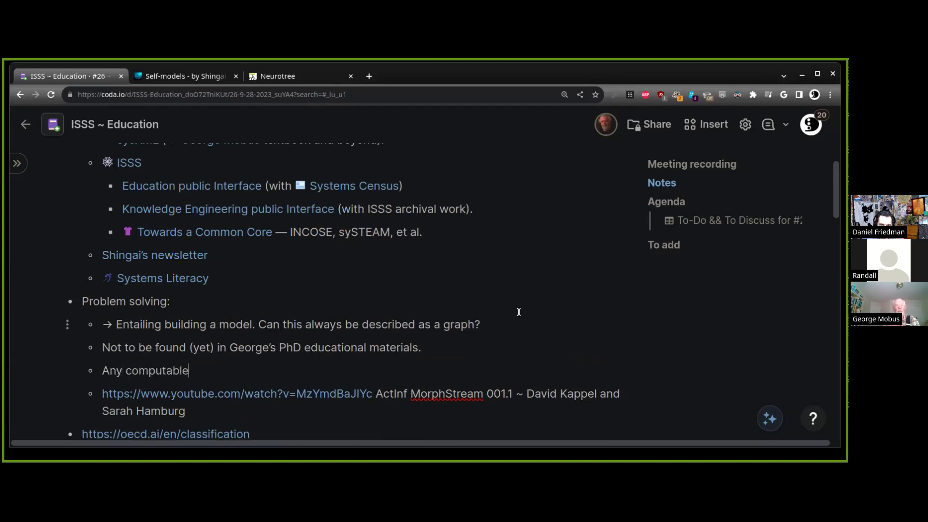
type(" problems")
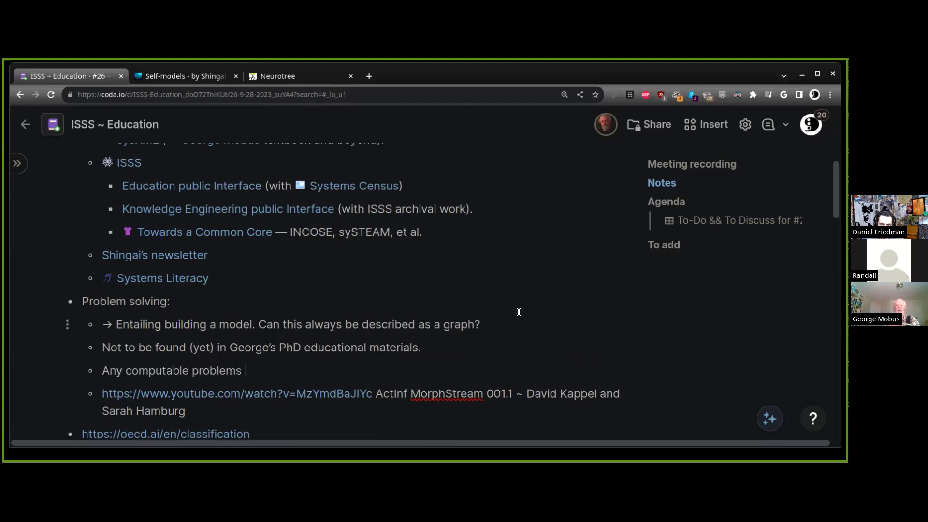
key("BackSpace")
key("BackSpace")
type("amenab")
key("BackSpace")
key("BackSpace")
key("BackSpace")
type("nable to graph")
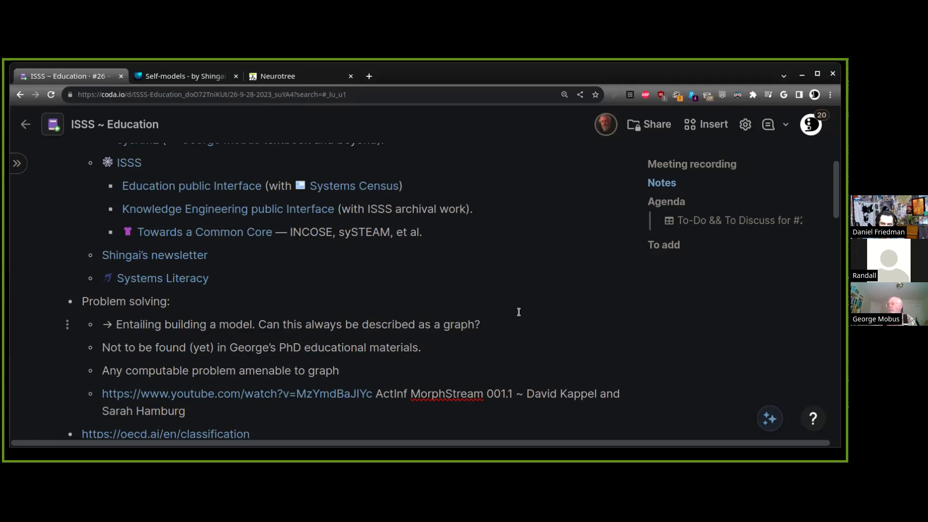
type("algorithm ")
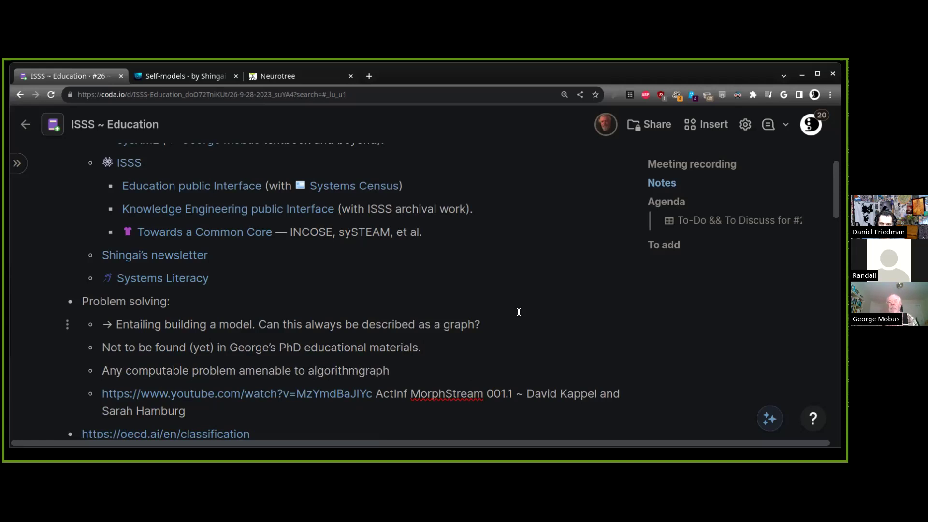
type("ic analysis ")
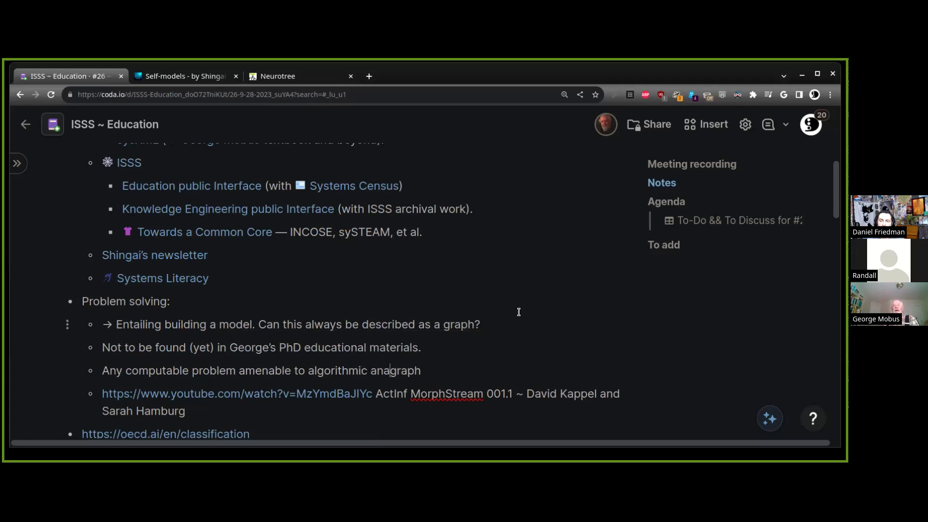
type("can be represented with")
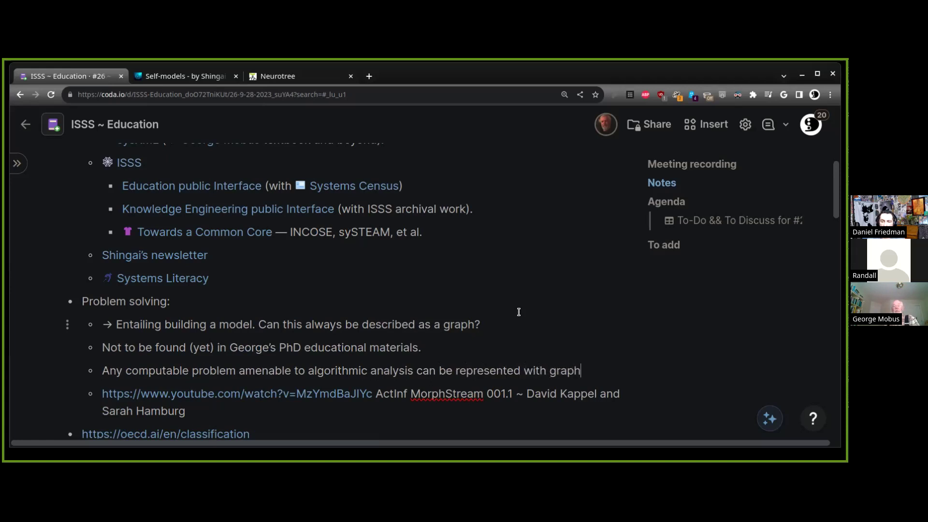
Move that sentence to follow 'graph?' and delete the leftover empty bullet
key("shift+Home")
key("ctrl+x")
key("Left")
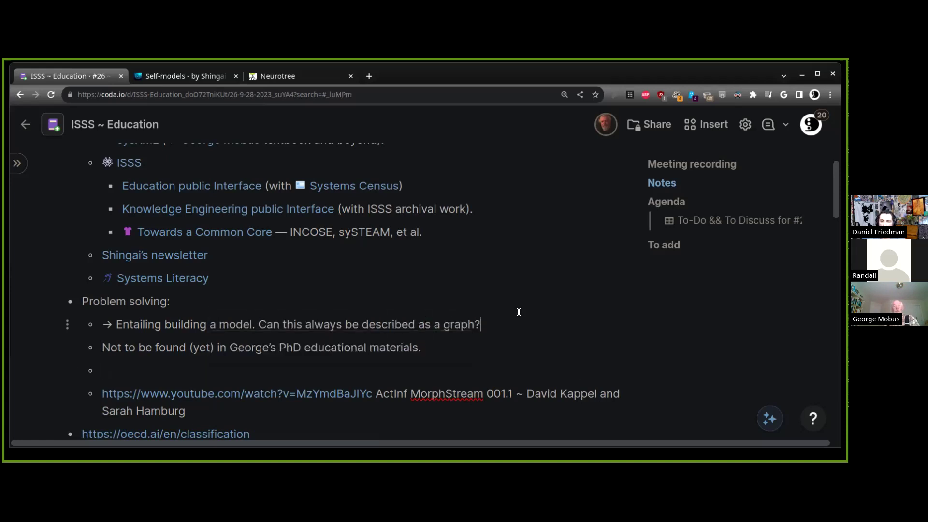
key("ctrl+v")
key("Down")
key("Down")
key("BackSpace")
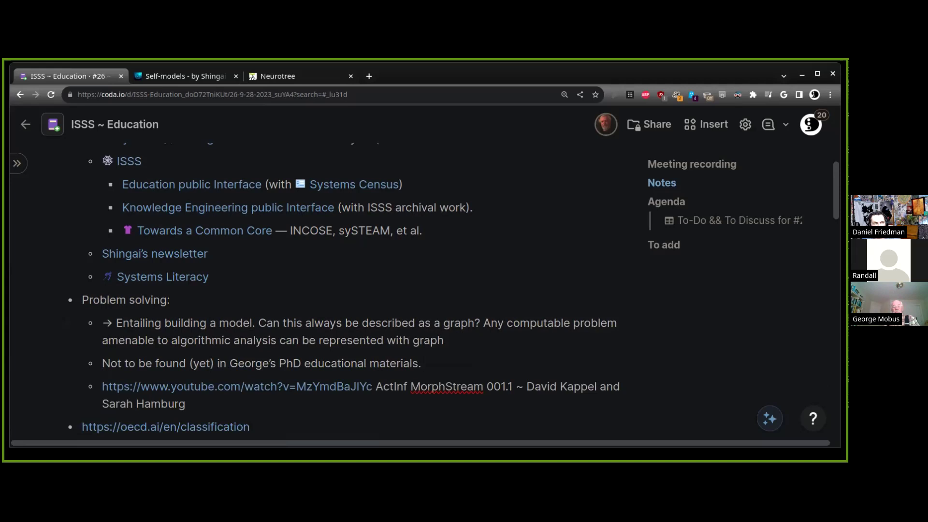
key("alt+Tab")
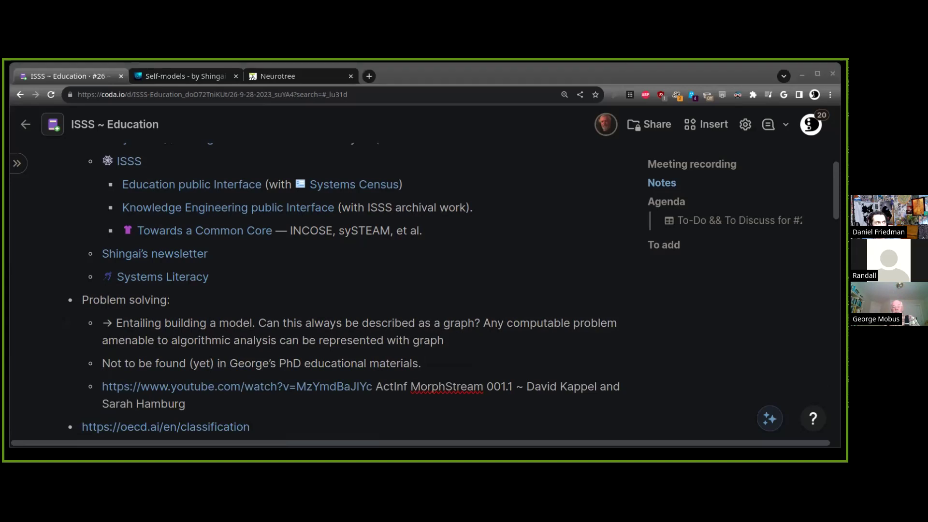
key("alt+Tab")
key("ctrl+l")
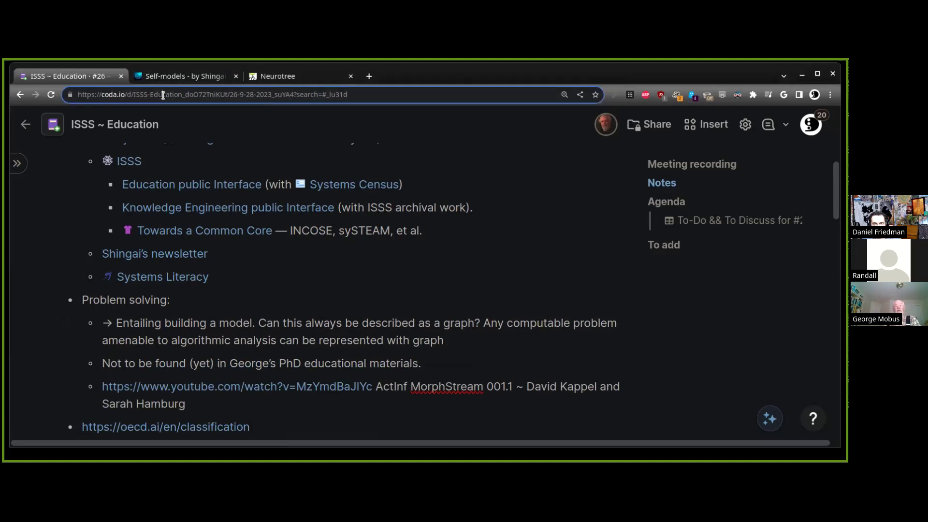
key("ctrl+v")
key("Escape")
left_click(636, 396)
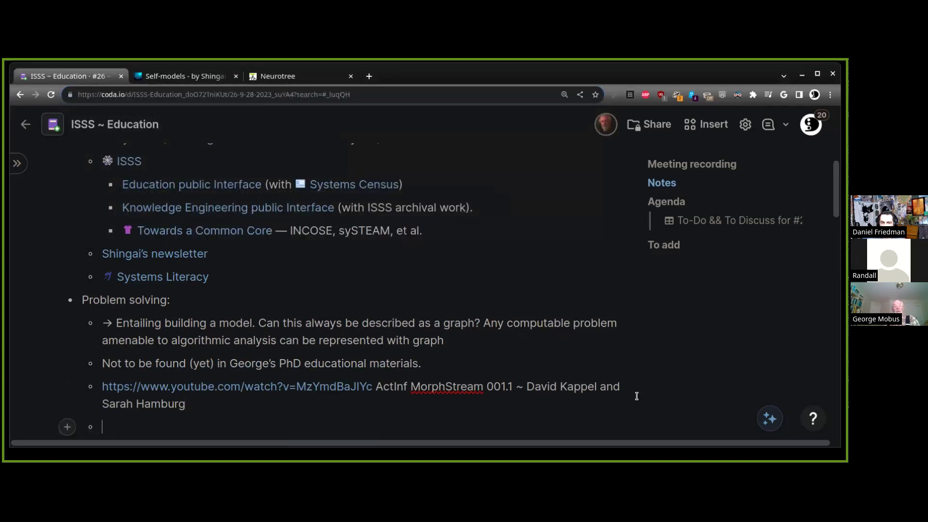
key("Return")
key("ctrl+v")
key("alt+Tab")
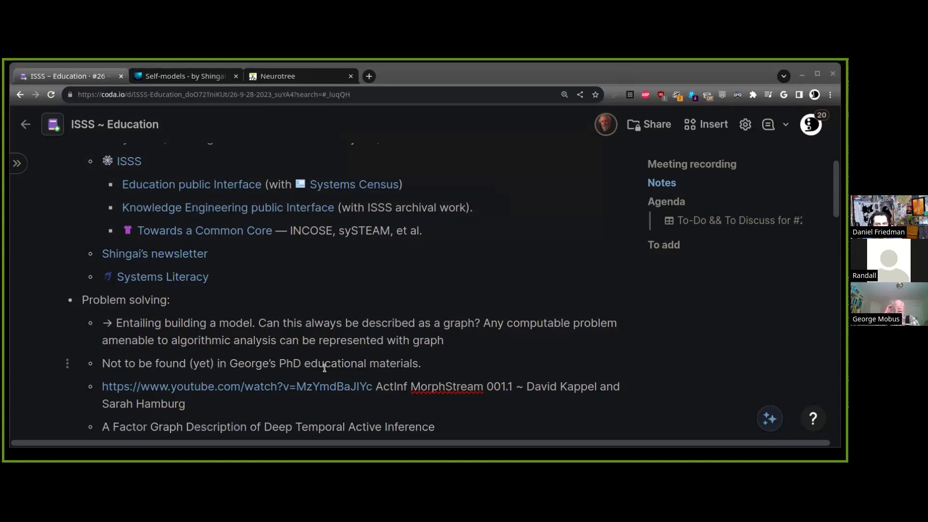
key("alt+Tab")
key("shift+Home")
key("BackSpace")
key("shift+Tab")
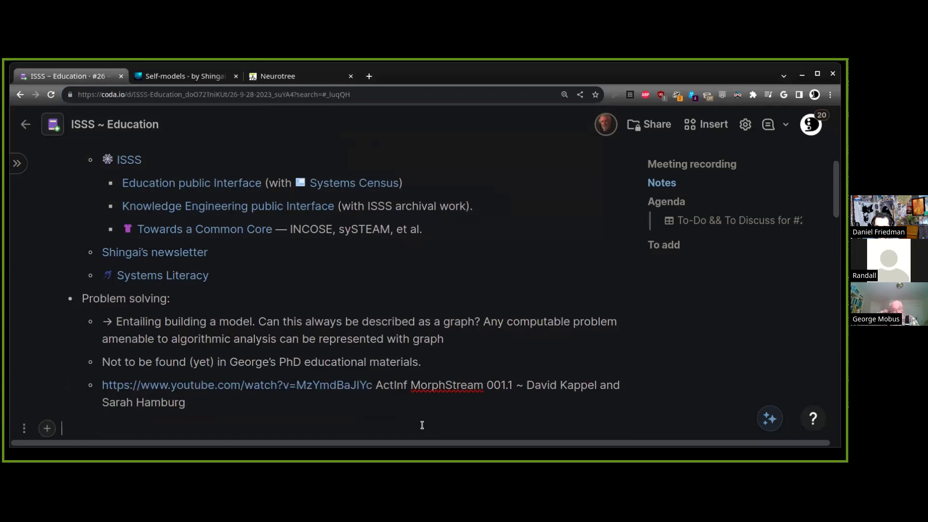
key("ctrl+v")
key("alt+Tab")
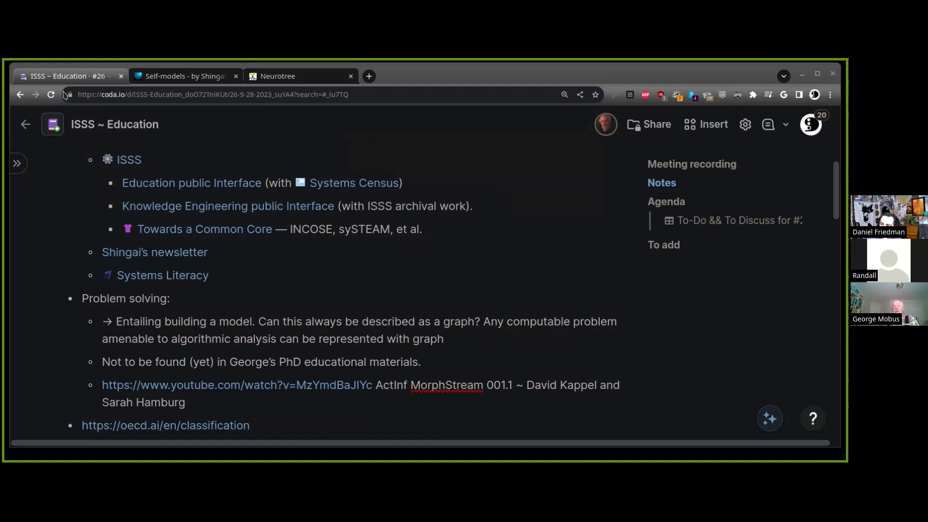
Append 'Seeking, rational for the brain as able to encode models graphically.' to the PhD-materials note
left_click(616, 363)
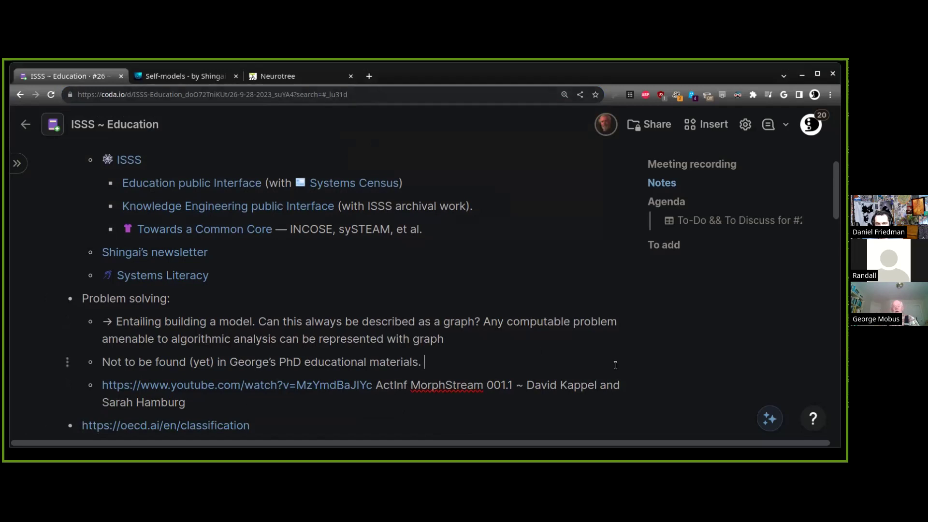
type("Seeking, ")
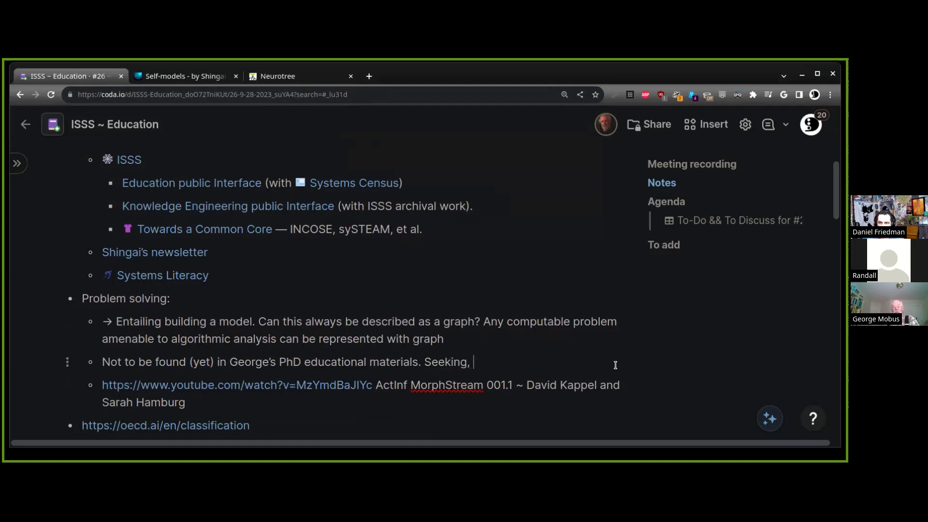
type("rational for the brain as ")
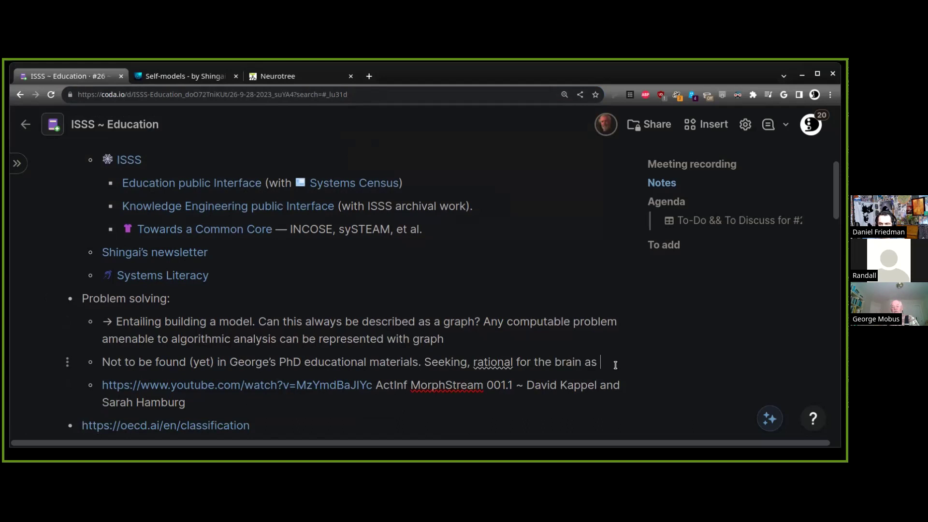
type("able to encode")
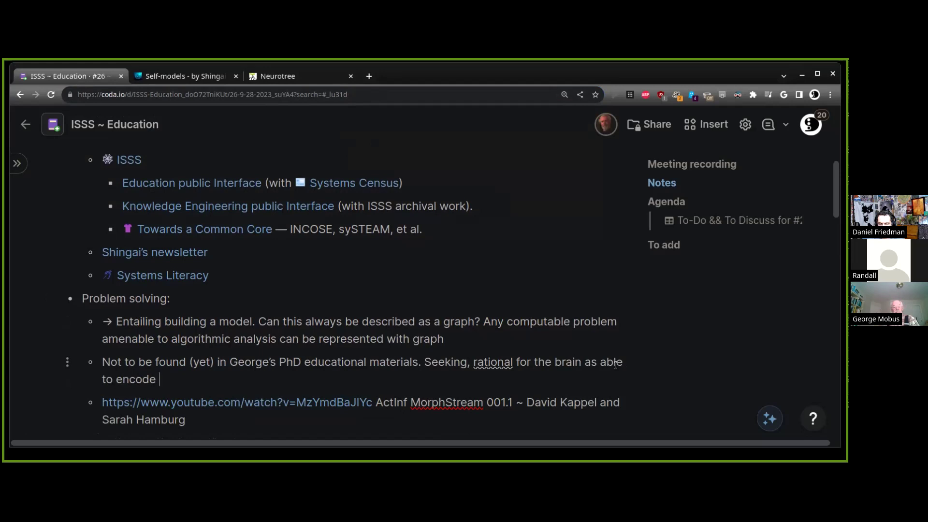
type(" models graphically.")
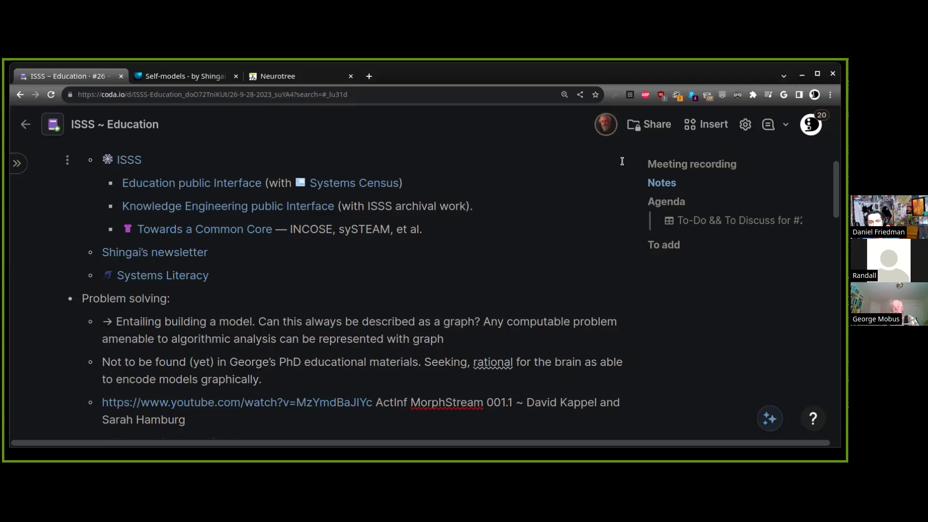
Add a 'Mental time travel.' bullet followed by a researcher's name as reference
key("Return")
type("Mental ")
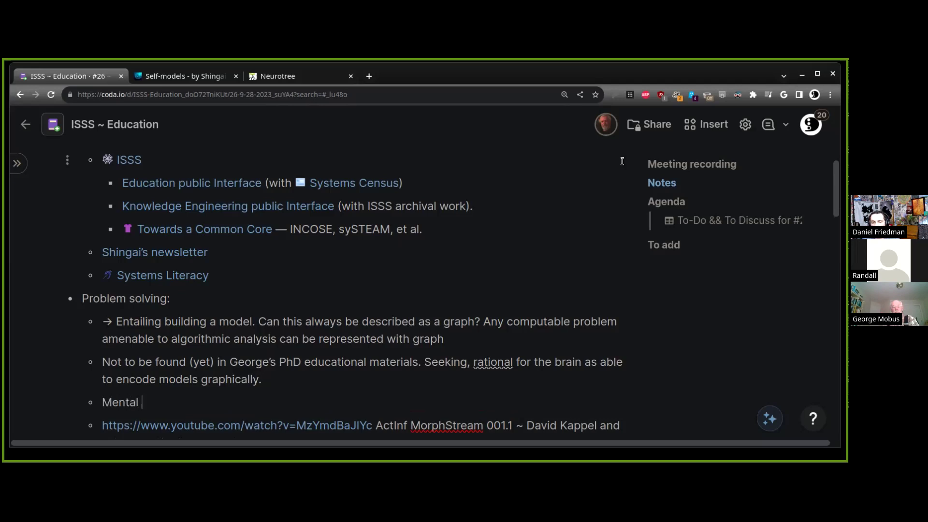
type("time travel")
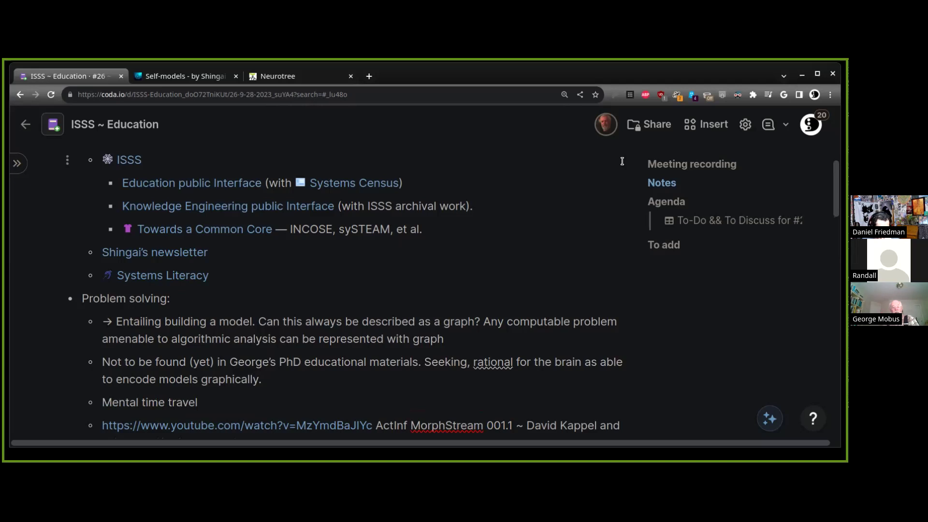
type(". Suttendorf.")
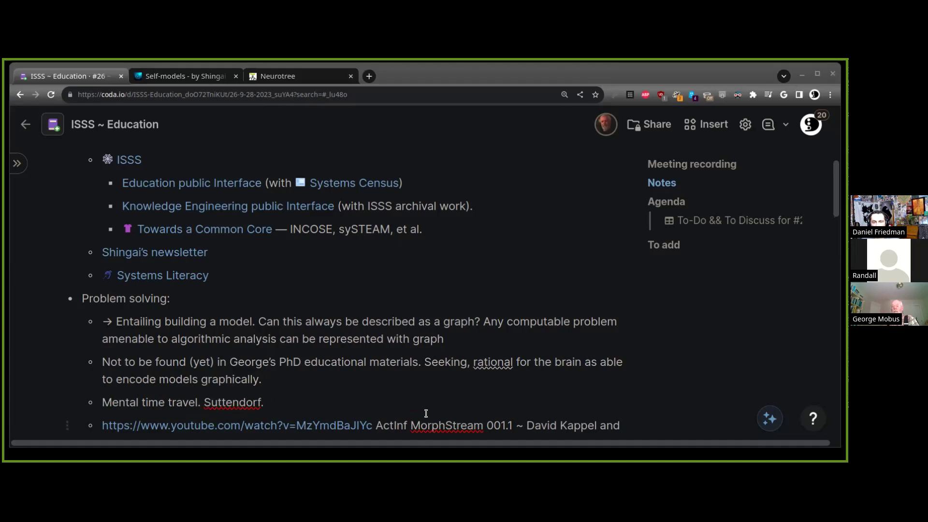
scroll(437, 400, "down", 1)
left_click(248, 385)
Add a bullet titled 'A Factor Graph Description of Deep Temporal Active Inference', linked to its frontiersin URL, ending with '(2017)'
key("Return")
key("ctrl+v")
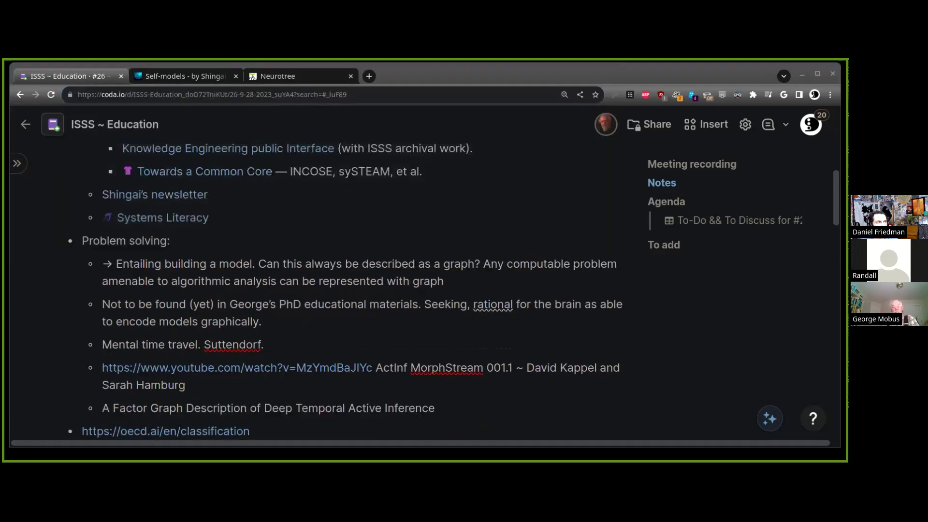
left_click(493, 408)
triple_click(489, 406)
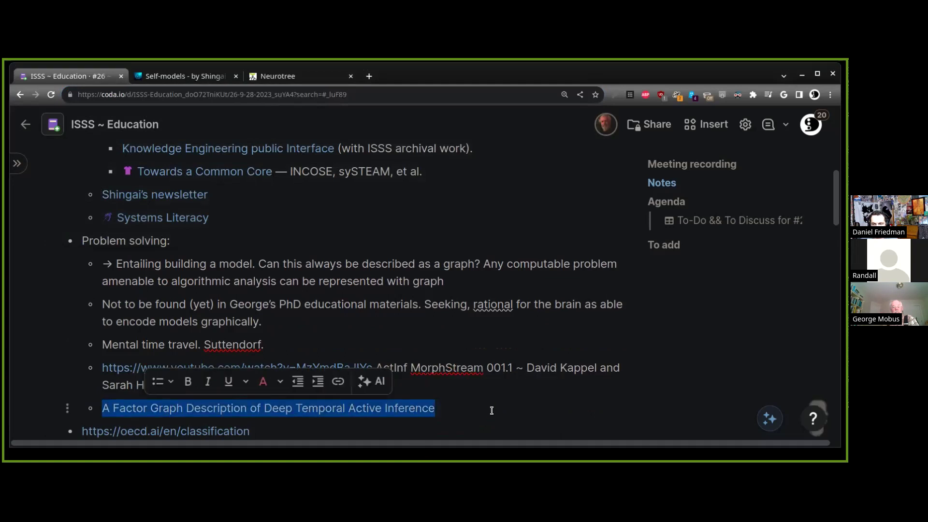
key("ctrl+k")
key("ctrl+v")
key("Return")
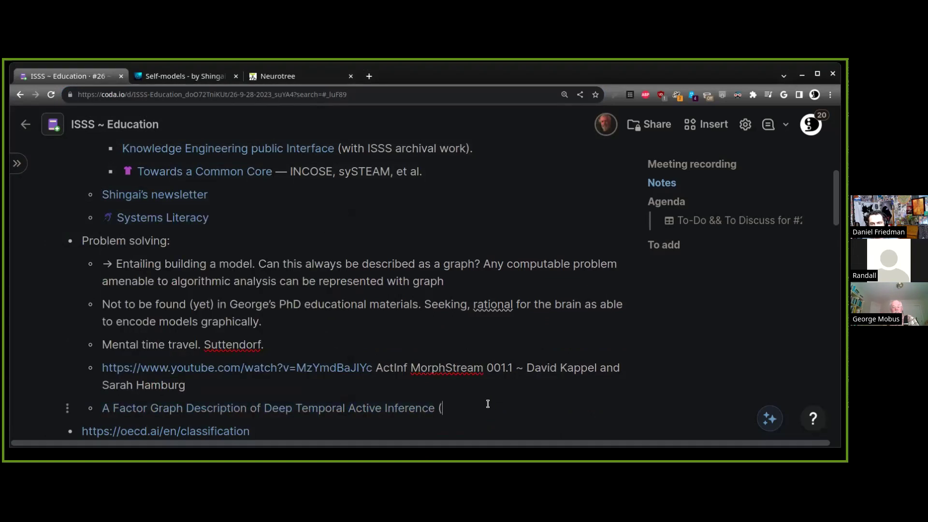
type("(@")
key("BackSpace")
type("2017)")
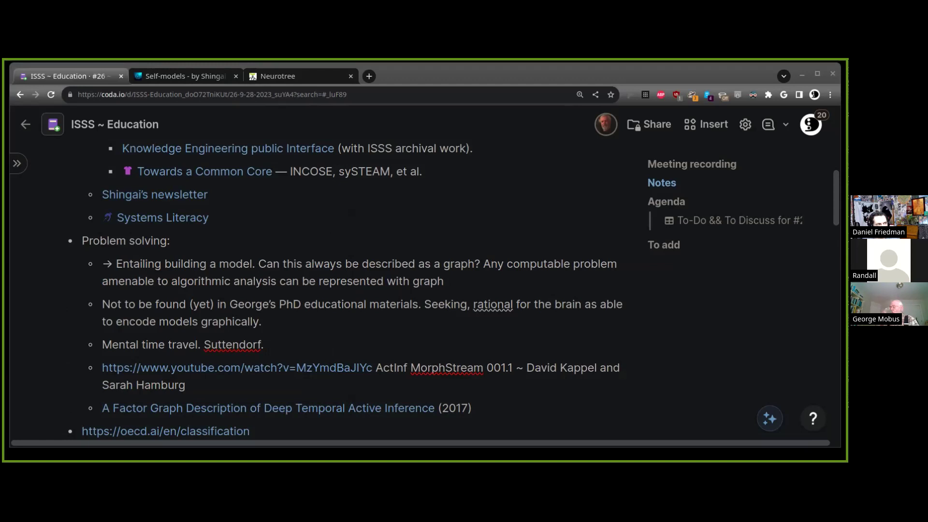
Append 'Recurrent Neural Networks (RNN)' to the end of the Mental time travel line
left_click(573, 400)
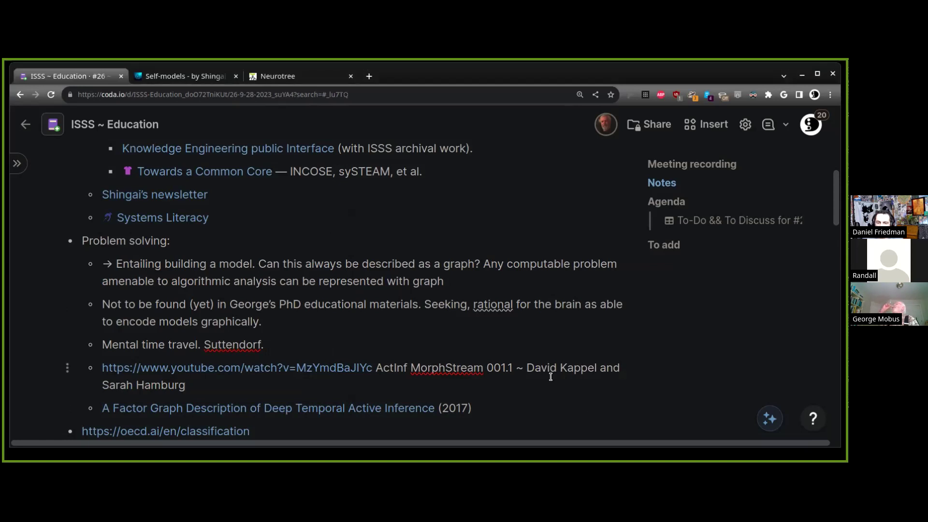
key("Up")
key("Up")
key("End")
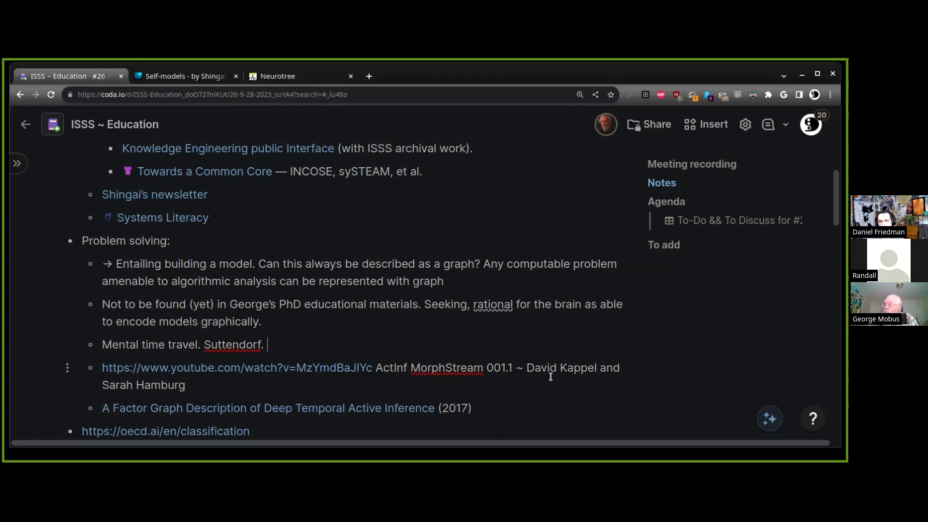
type("Recurren")
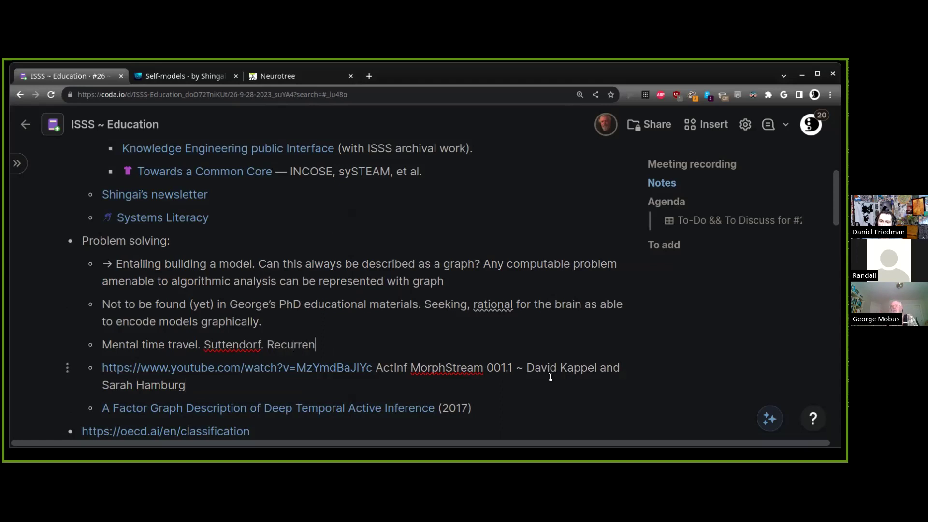
type("t Neural Netwo")
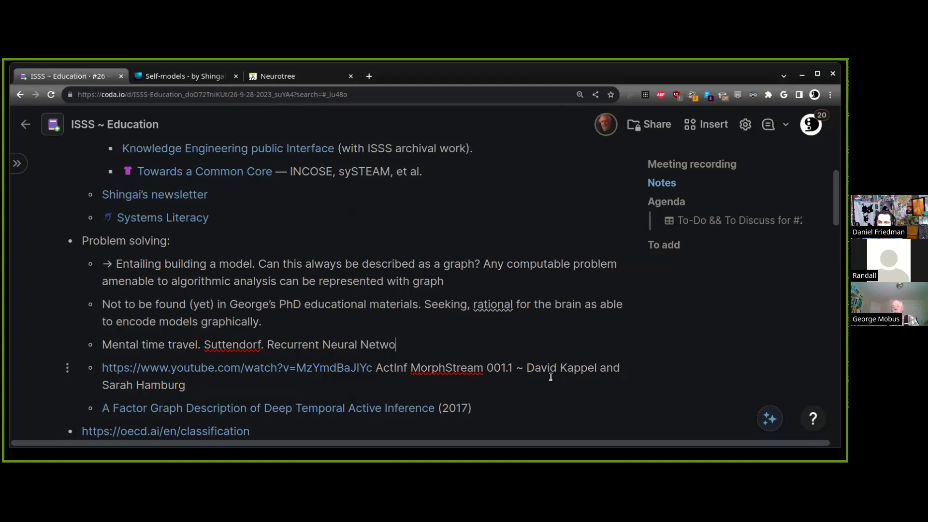
type("rks (RNN)")
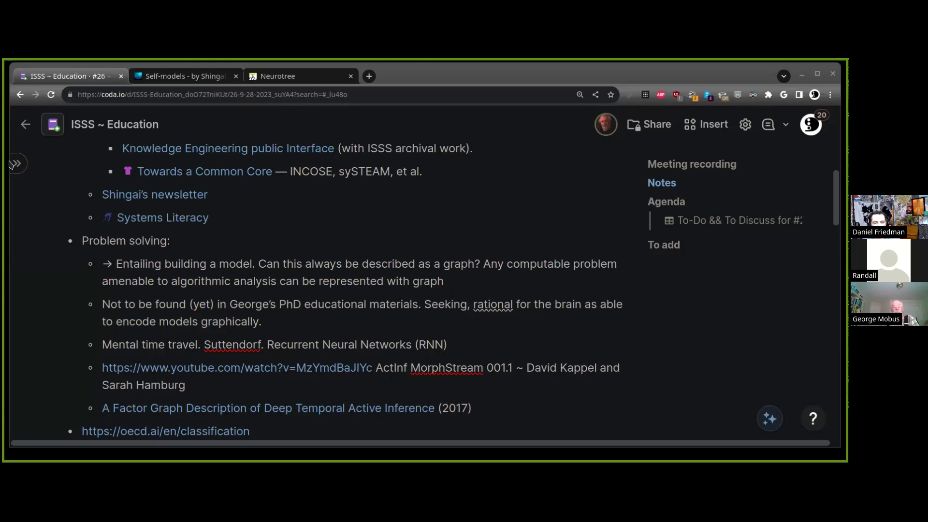
Add a bullet with the arXiv link as a plain URL and the Temporal Delays paper title (2022)
left_click(587, 382)
key("Return")
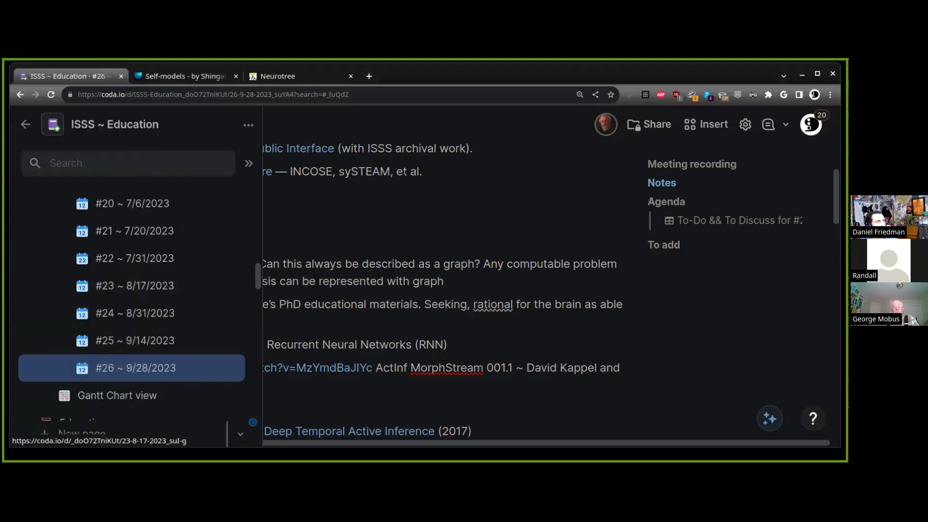
key("ctrl+v")
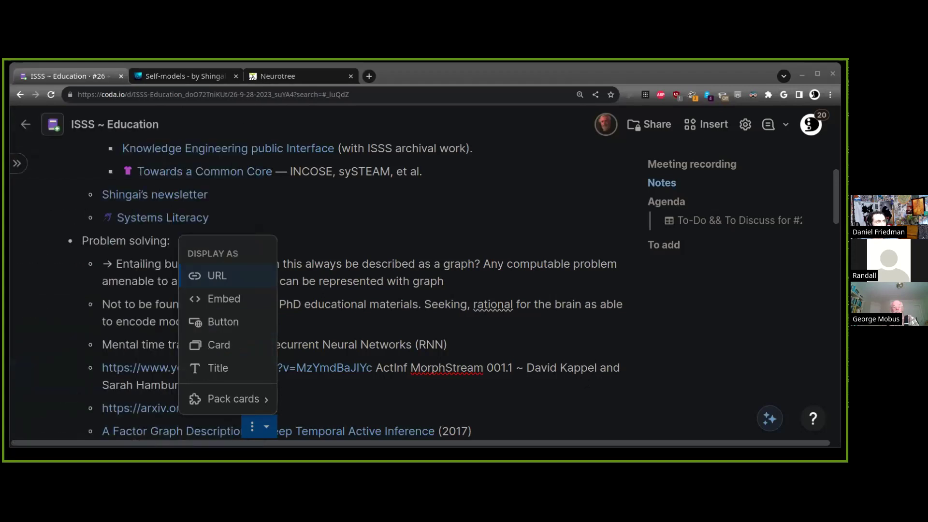
key("Escape")
type("Memory via Temporal Delays in weightless Spiking Neural Network")
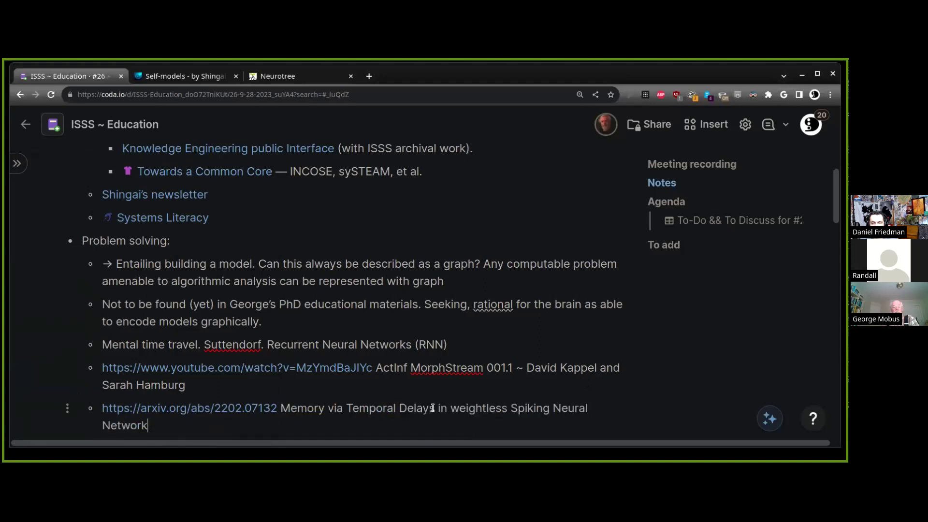
type("(2022)")
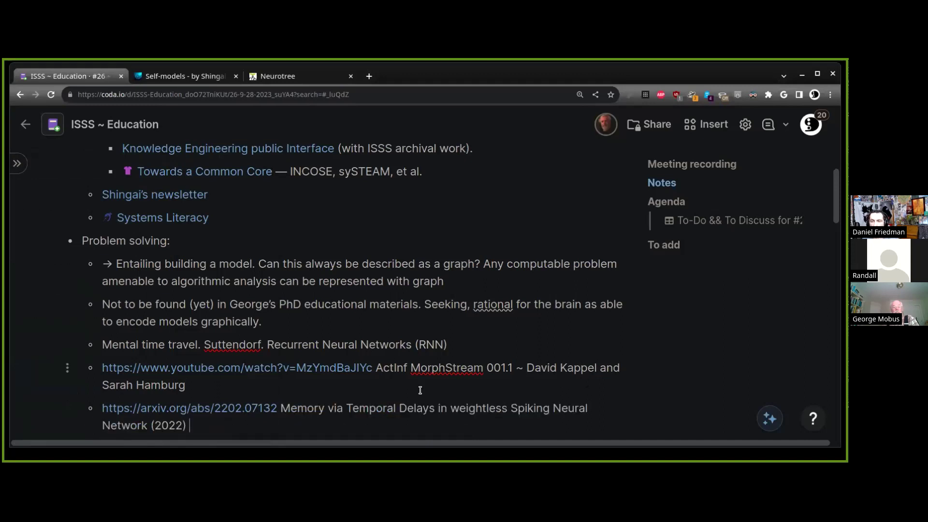
Select the MorphStream video link line
scroll(420, 244, "down", 1)
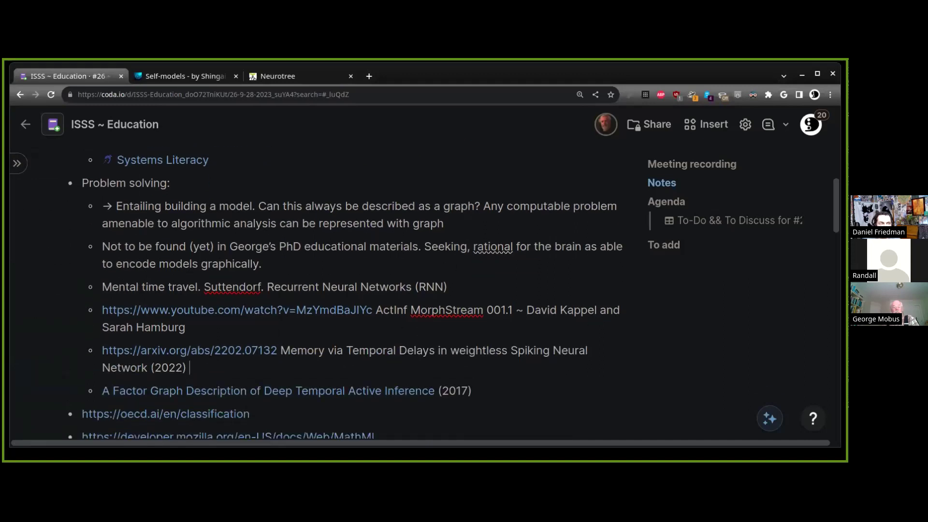
left_click(479, 288)
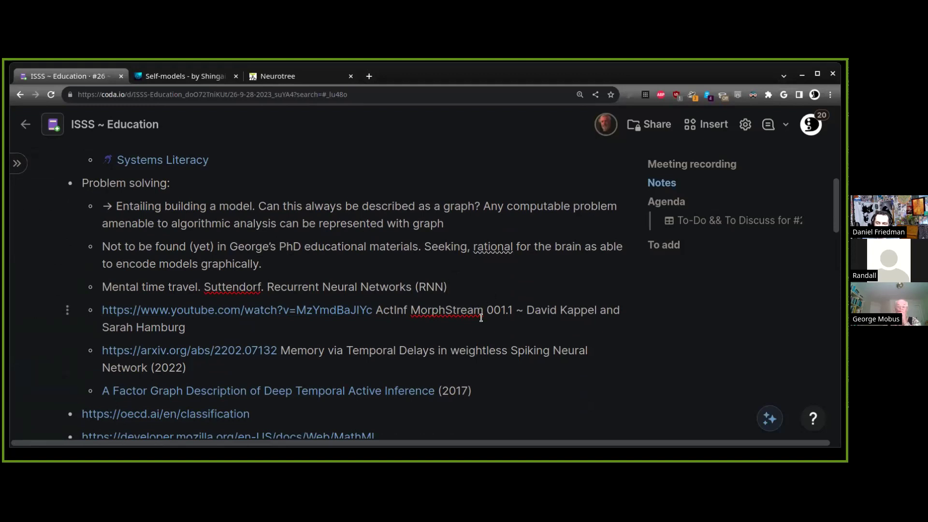
left_click_drag(186, 327, 102, 310)
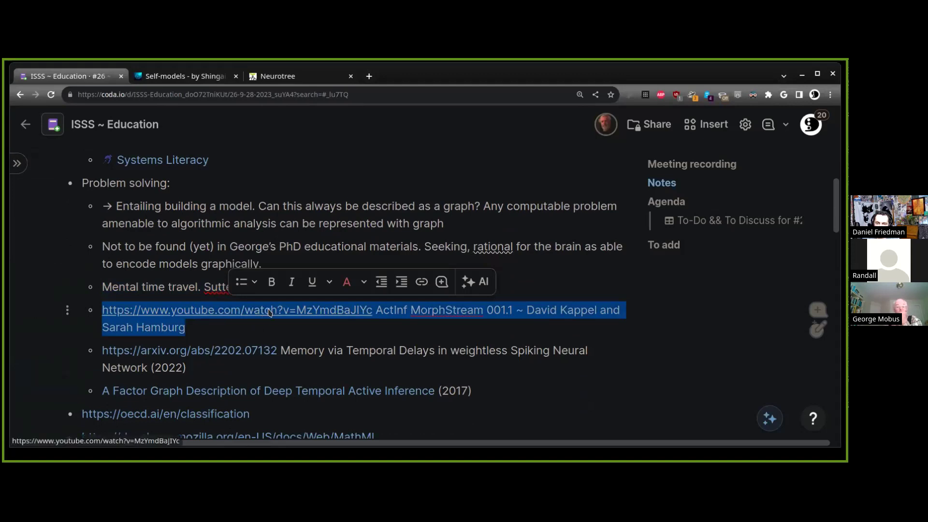
left_click(261, 315)
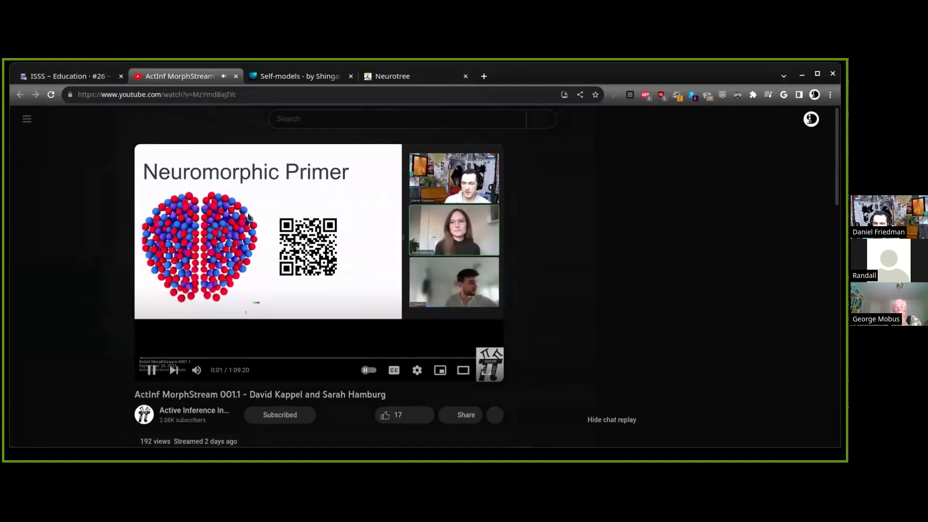
triple_click(266, 396)
key("ctrl+w")
left_click(330, 329)
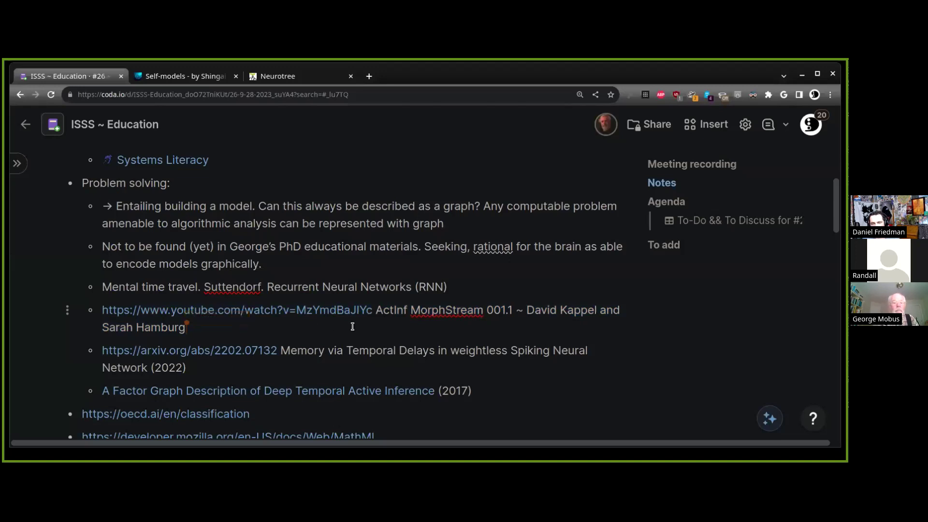
triple_click(377, 337)
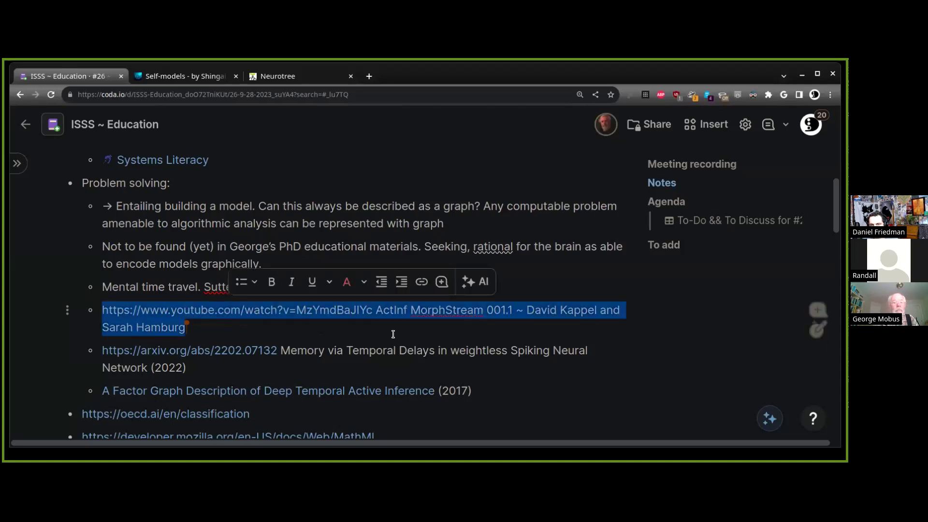
left_click(392, 333)
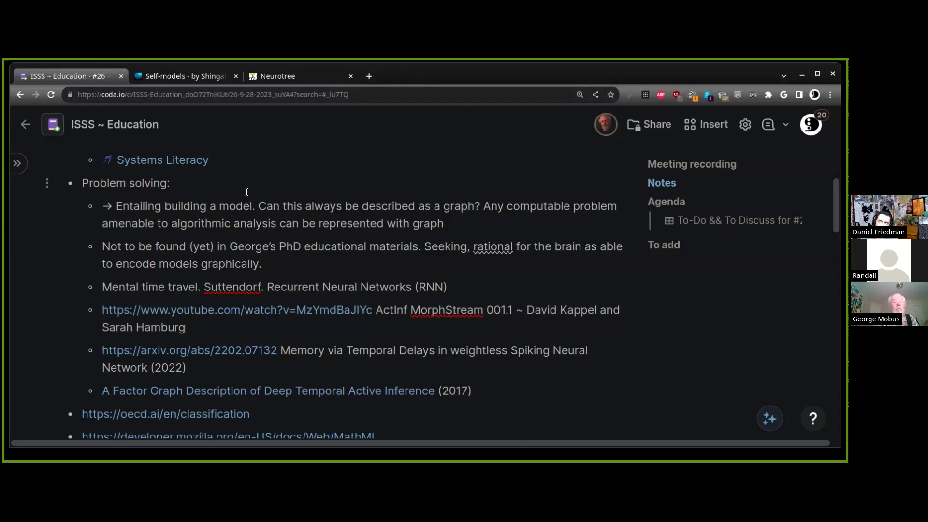
left_click(324, 365)
left_click(104, 356, "shift")
key("Right")
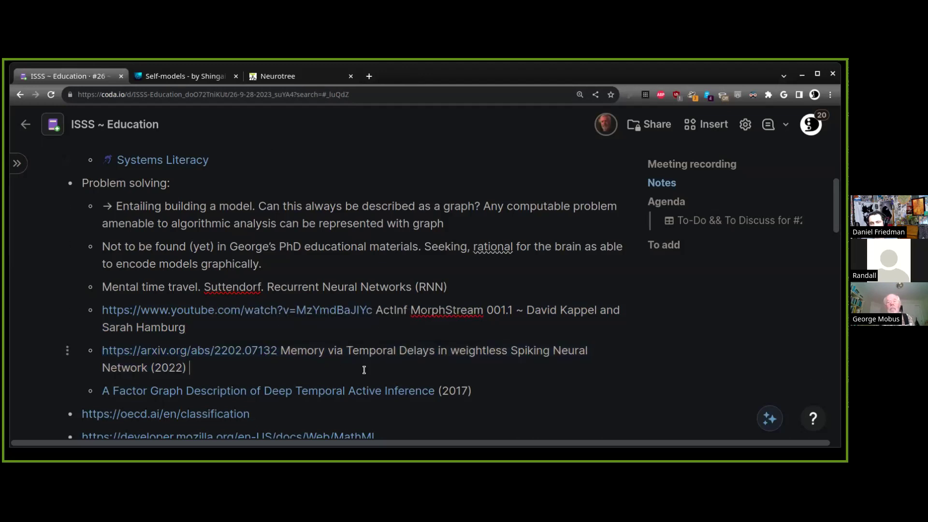
triple_click(299, 350)
left_click(329, 369)
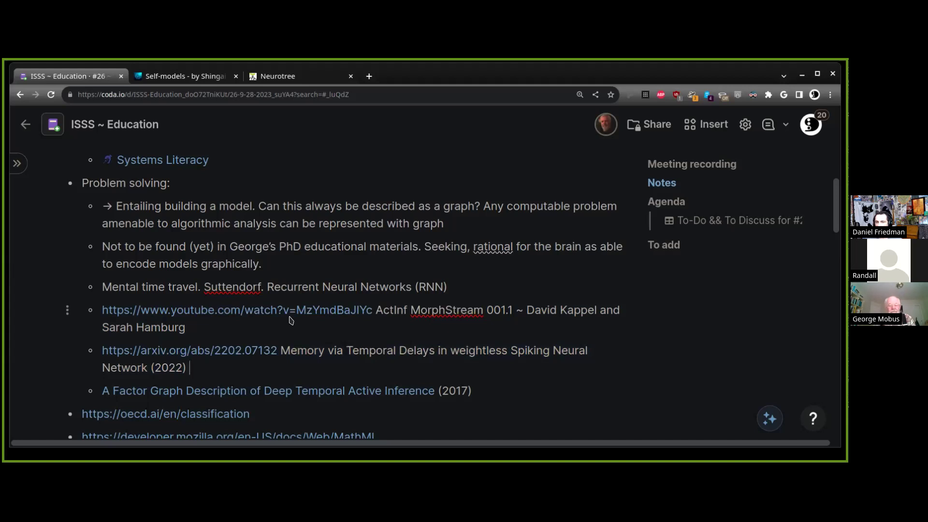
Scroll through the Problem solving notes to review the arXiv Temporal Delays bullet
scroll(305, 336, "up", 1)
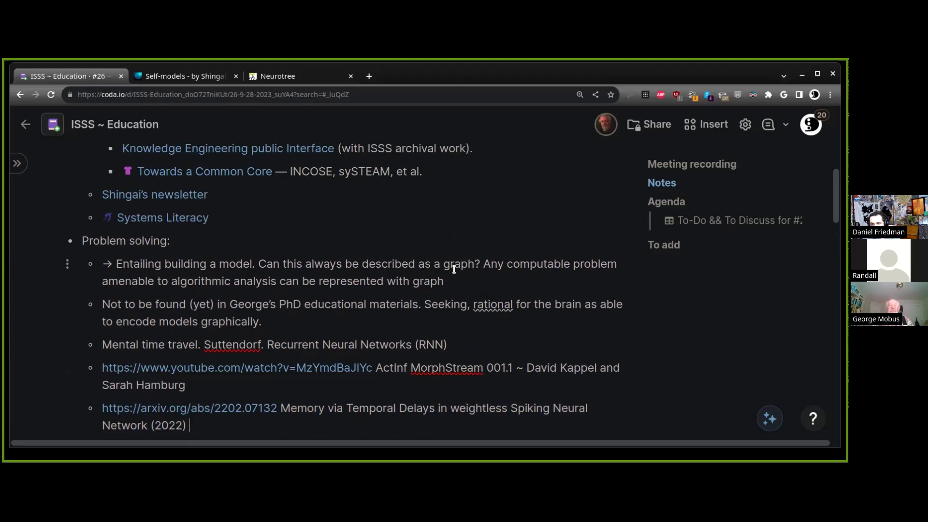
scroll(456, 253, "down", 4)
scroll(205, 285, "up", 4)
scroll(205, 285, "up", 1)
scroll(197, 266, "down", 1)
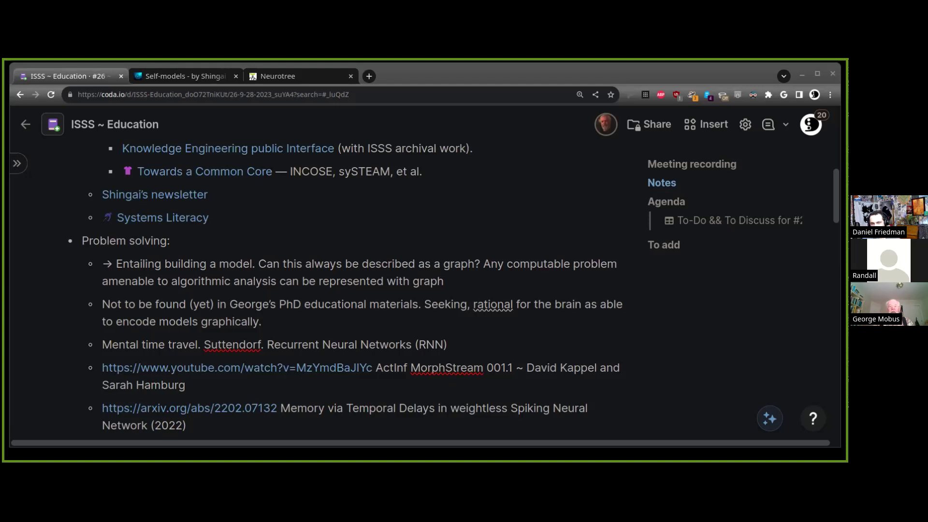
Append '— tie-back to spike trains in' a participant's 'PhD and patent (expired).' to the arXiv bullet
scroll(379, 425, "down", 1)
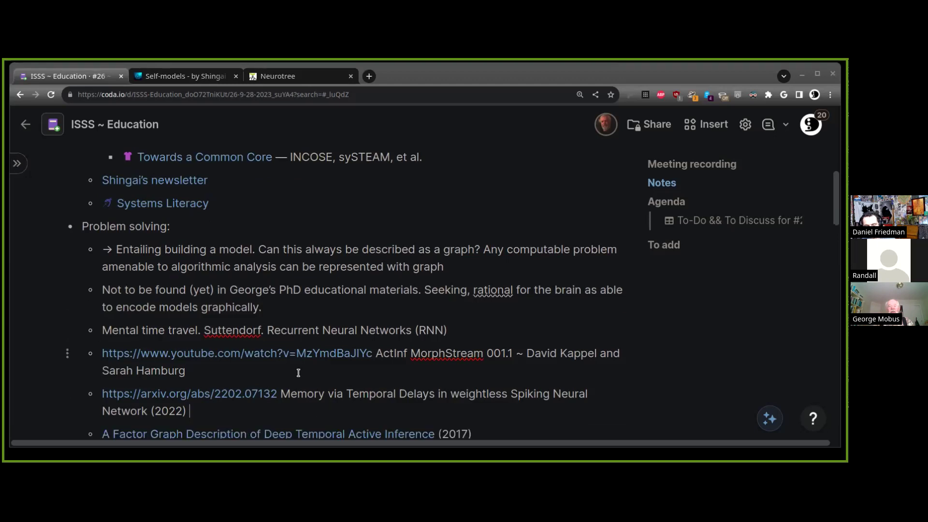
type("— tie")
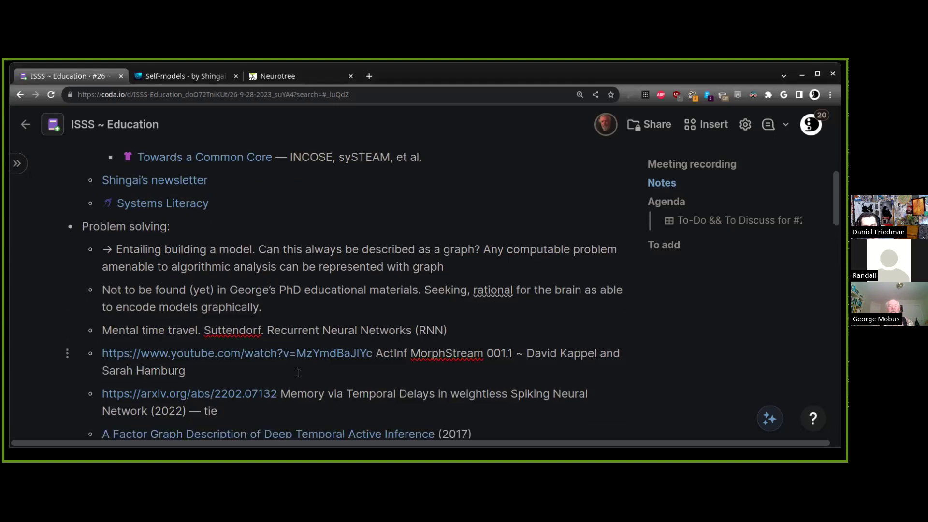
type("-back")
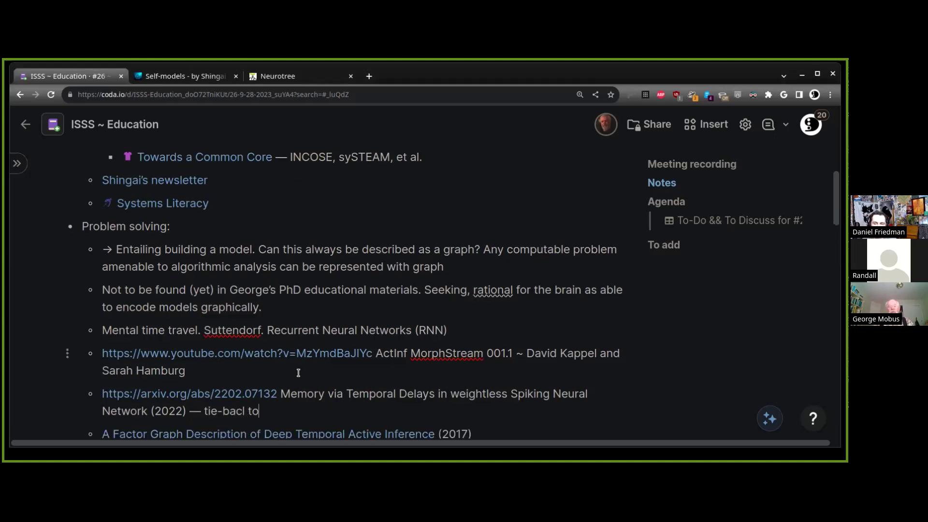
type(" to spike train")
key("BackSpace")
key("BackSpace")
type("e trains in Ge")
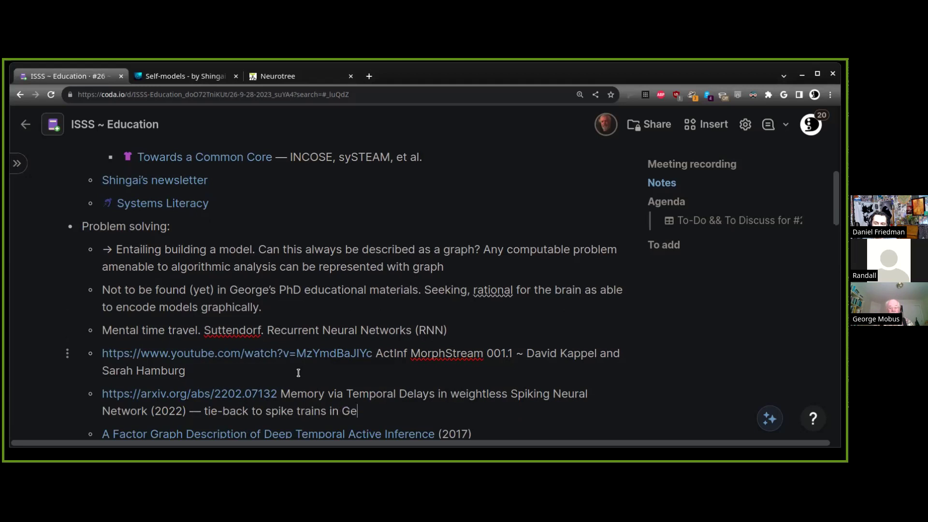
type("orge's PhD and")
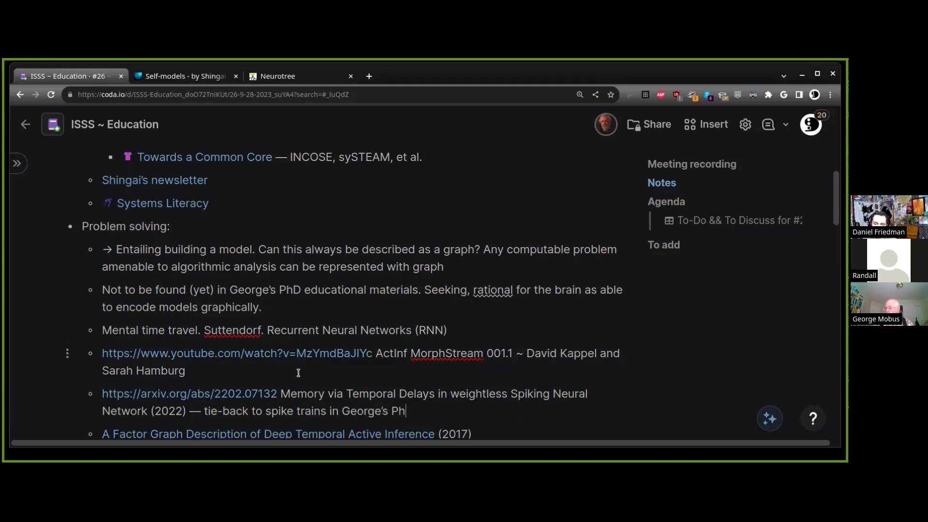
type(" patent")
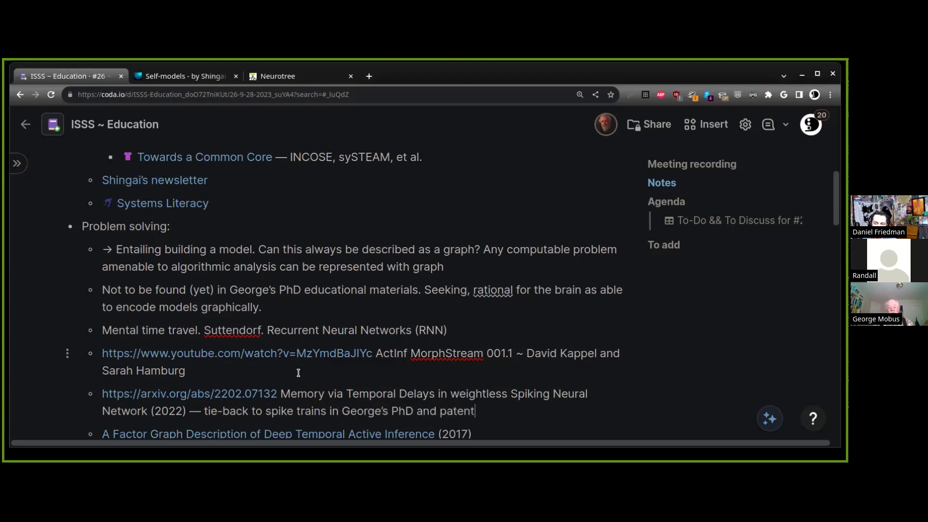
type(".")
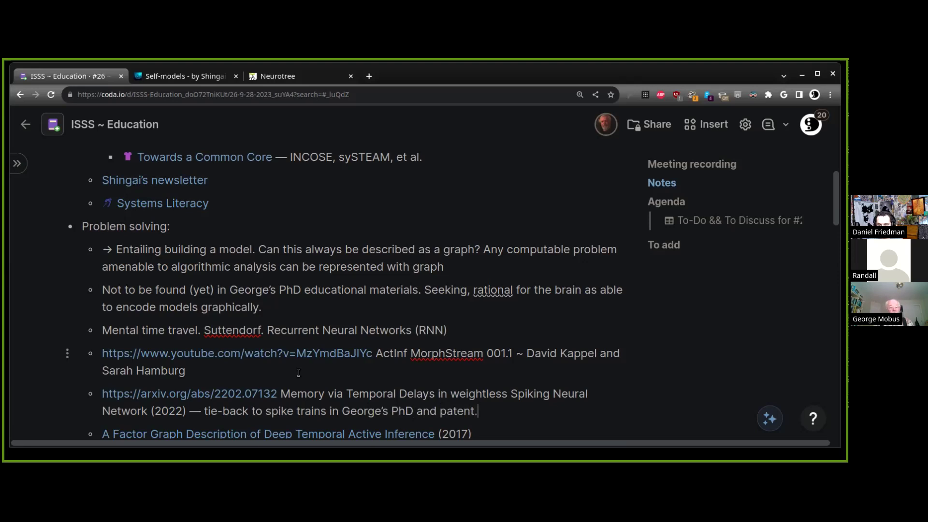
key("Left")
type("(expired")
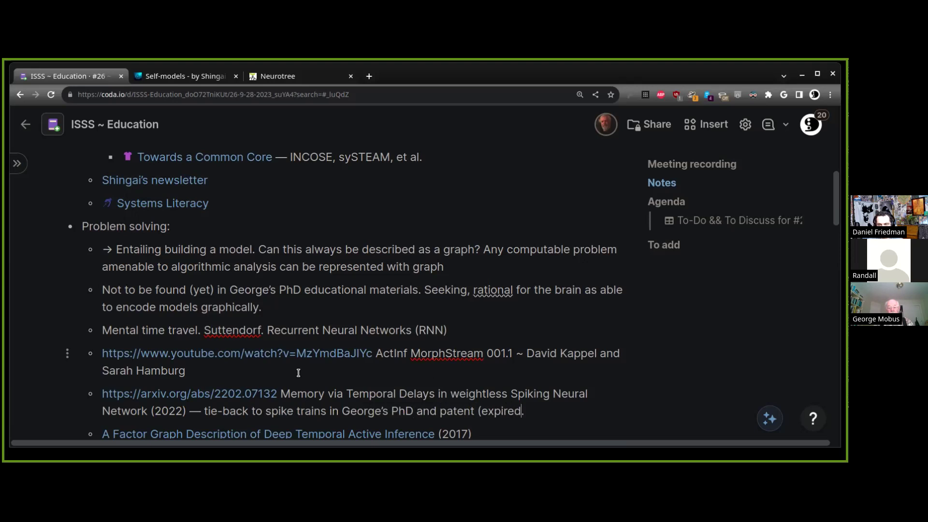
type(")")
left_click(17, 164)
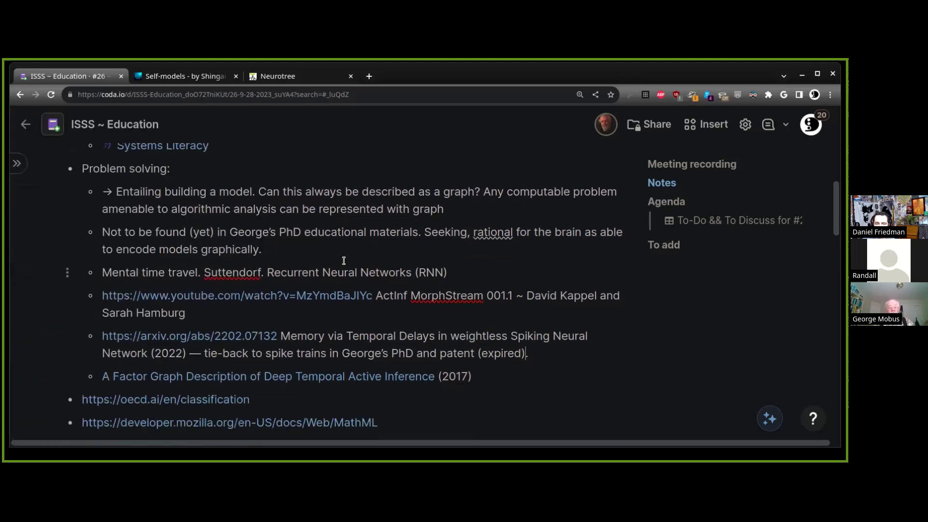
Zoom the page out to 125% and scroll to review the Problem solving bullets
key("ctrl+minus")
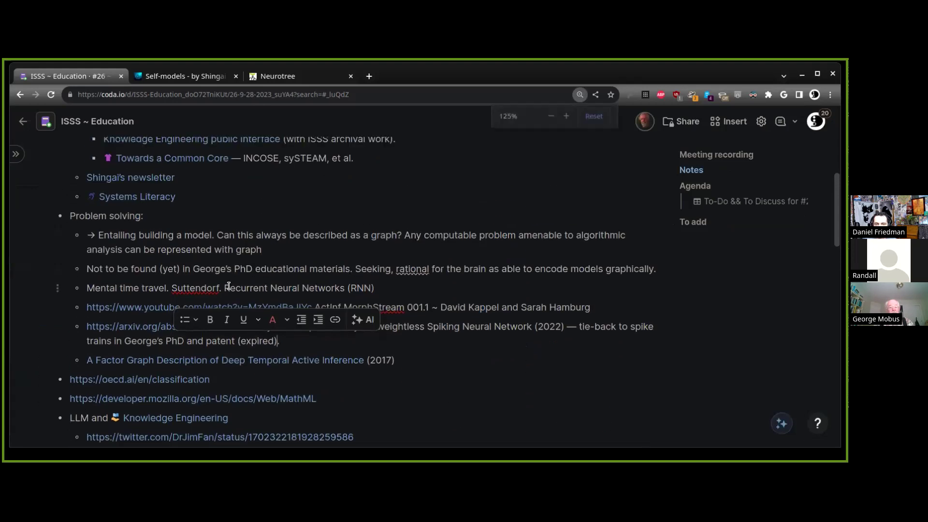
scroll(338, 328, "down", 4)
scroll(262, 303, "up", 4)
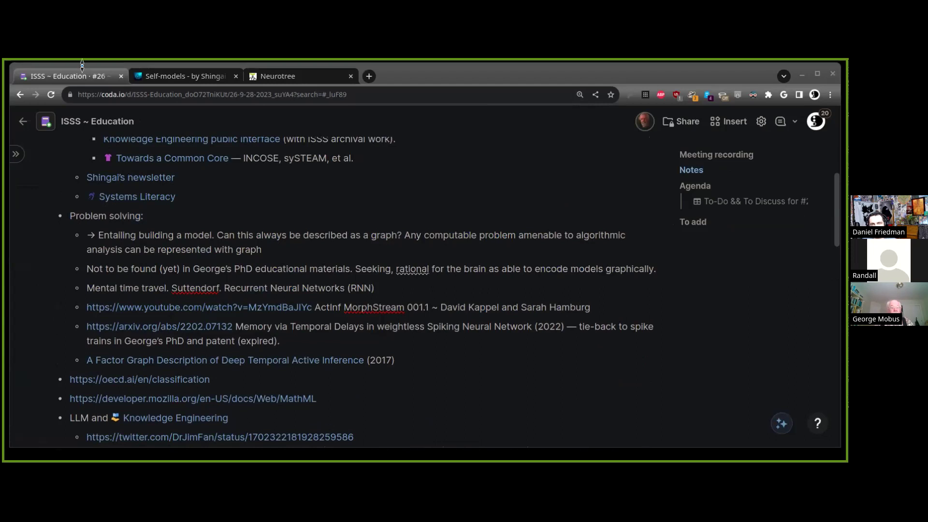
Cut the YouTube video URL and start a new sub-bullet below the Factor Graph (2017) line
left_click(120, 96)
key("ctrl+x")
left_click(451, 367)
key("Return")
key("ctrl+v")
key("Escape")
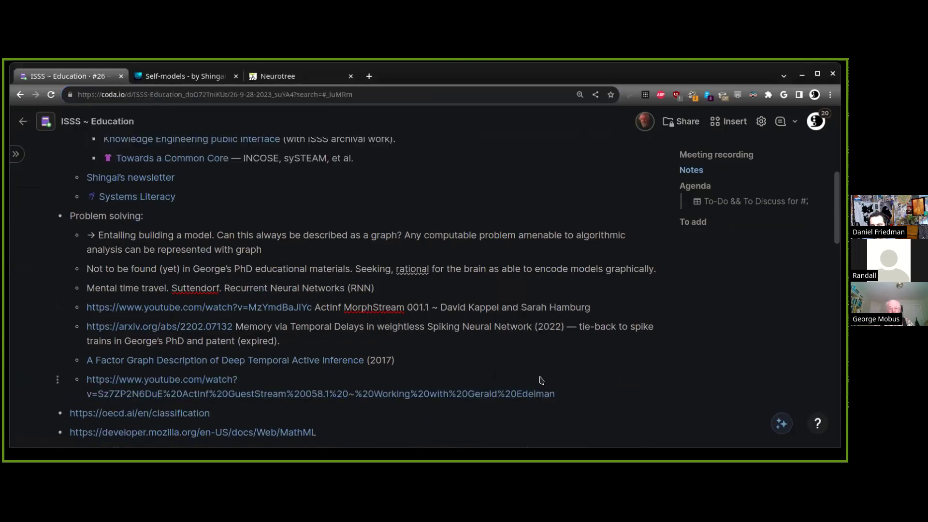
key("ctrl+z")
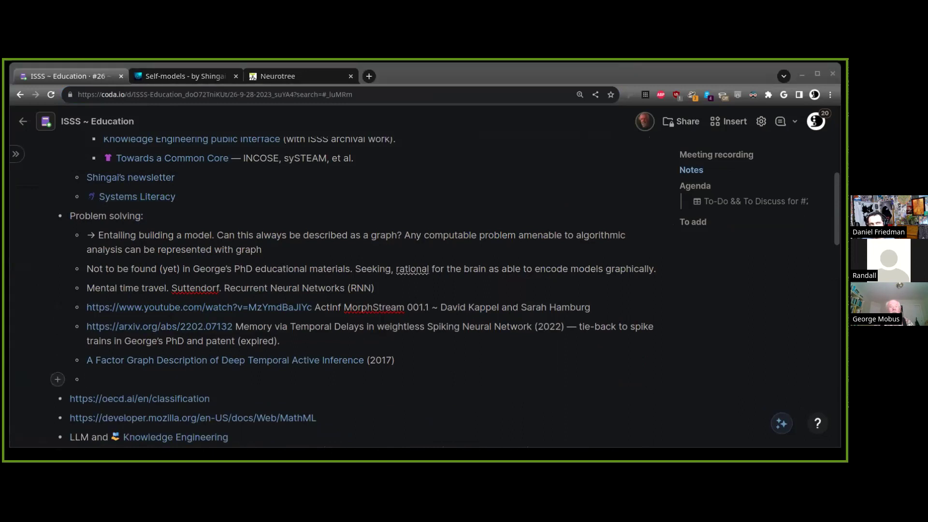
Fill the sub-bullet with the plain YouTube link followed by the ActInf GuestStream 058.1 video title
left_click(140, 379)
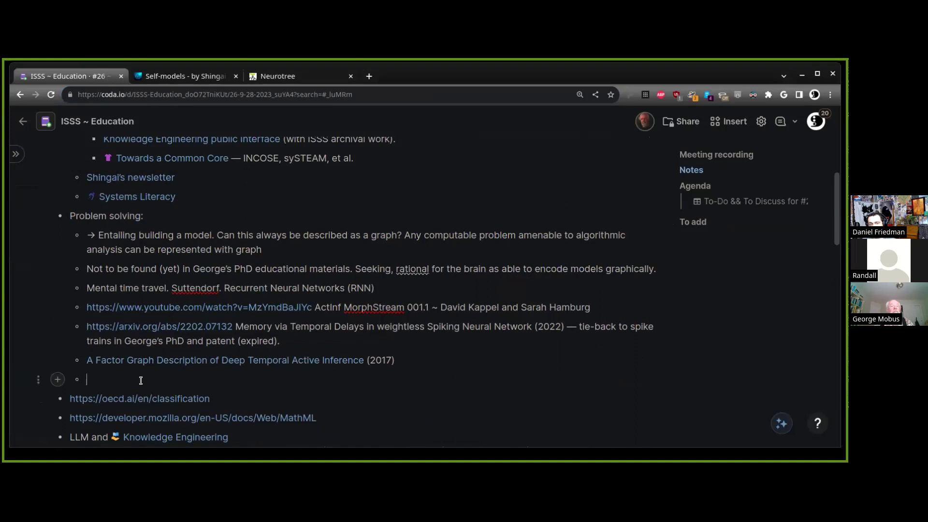
key("ctrl+v")
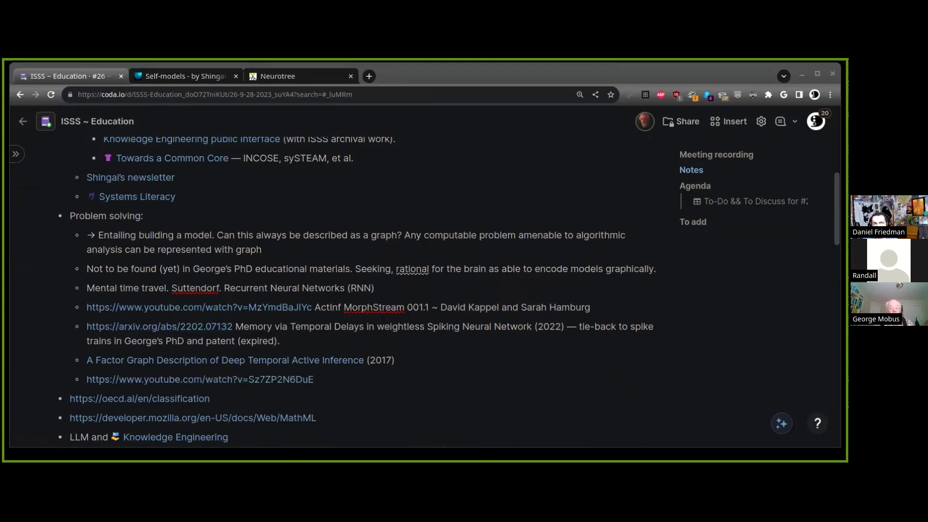
left_click(336, 379)
key("ctrl+v")
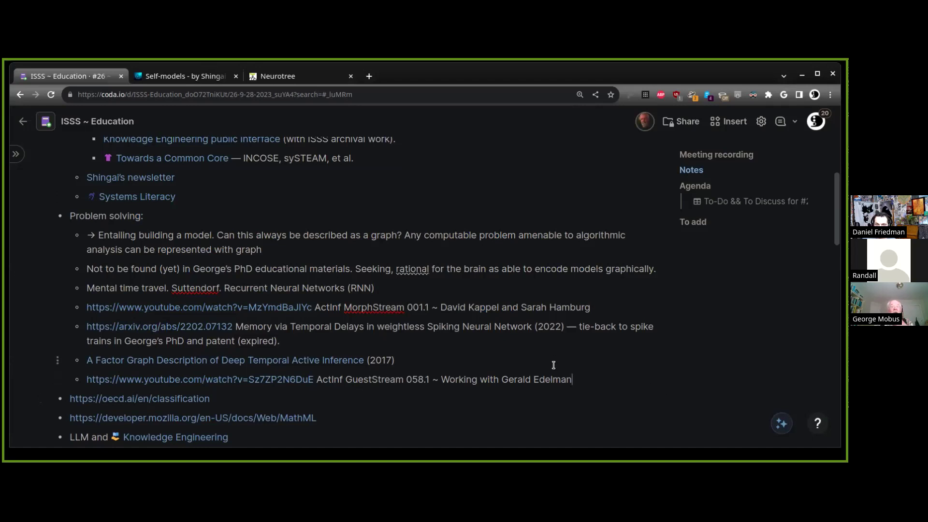
left_click(553, 365)
scroll(153, 267, "up", 1)
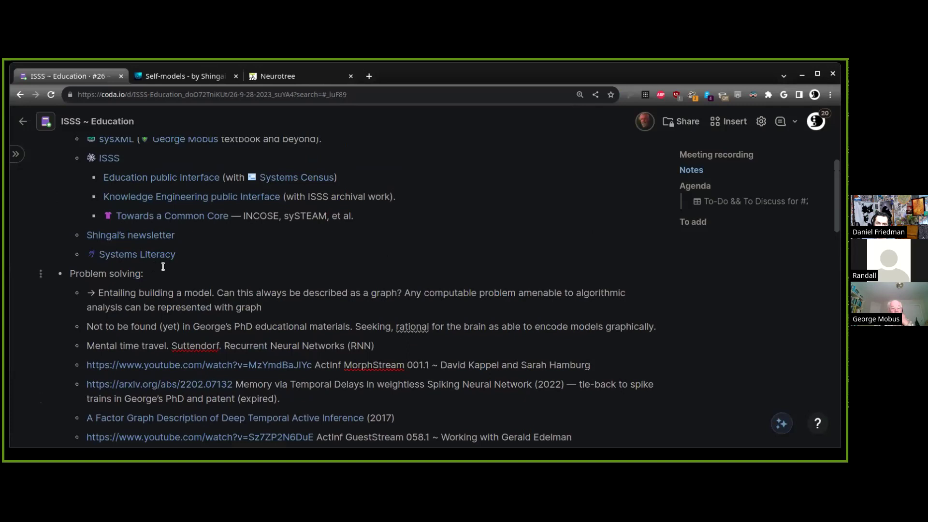
scroll(163, 267, "up", 3)
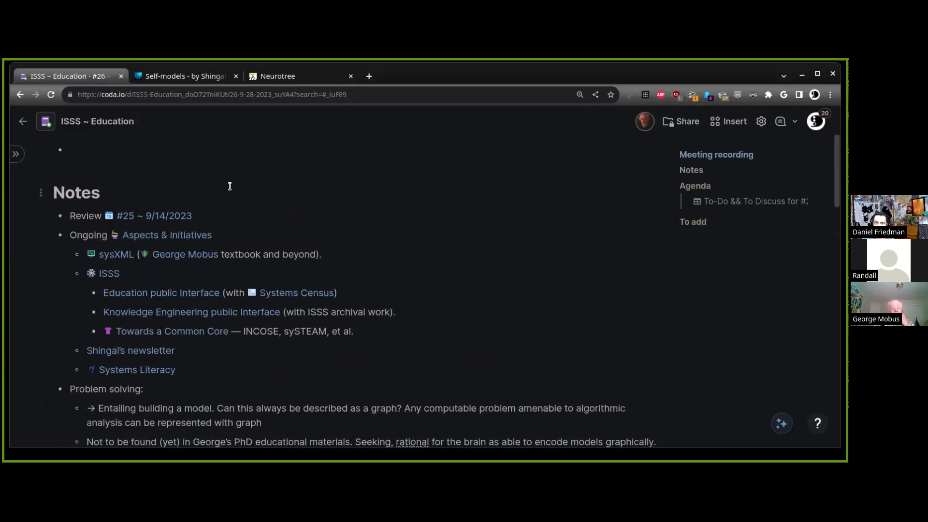
Close the Neurotree tab and add an empty sub-bullet after the GuestStream 058.1 line
left_click(351, 76)
scroll(256, 244, "down", 3)
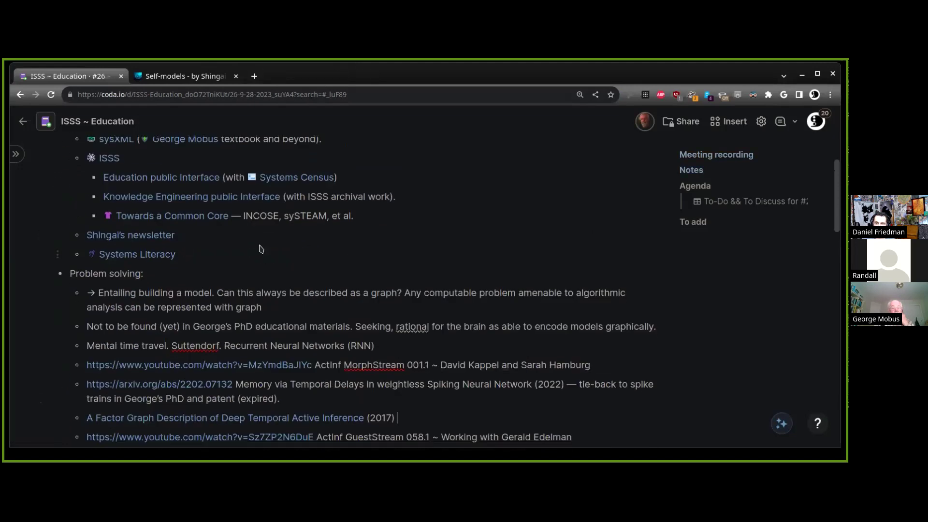
scroll(237, 330, "down", 8)
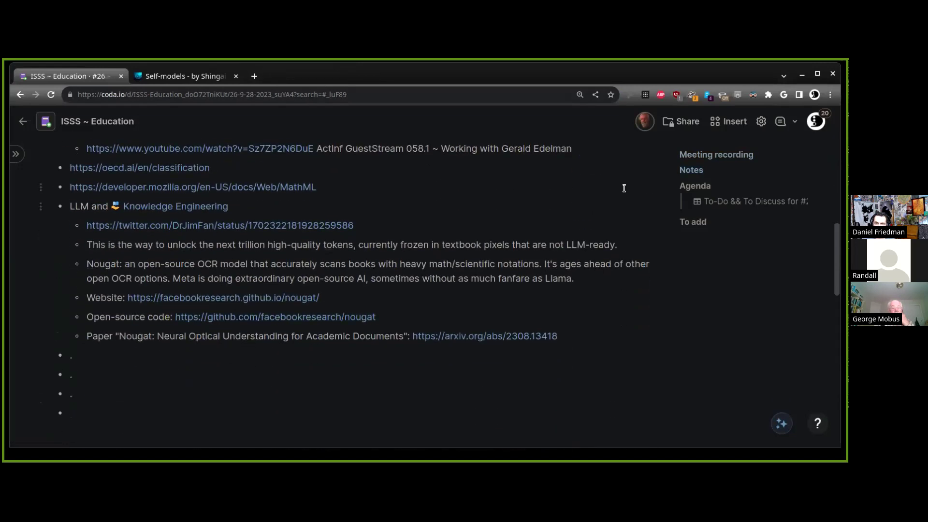
left_click(587, 154)
key("Return")
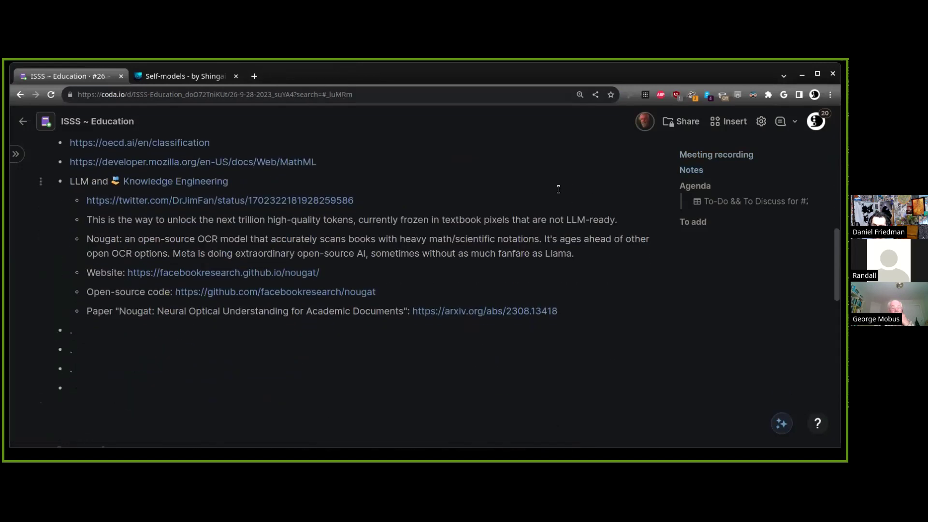
Delete the oecd.ai and MathML link bullets
scroll(542, 236, "down", 3)
scroll(290, 203, "up", 1)
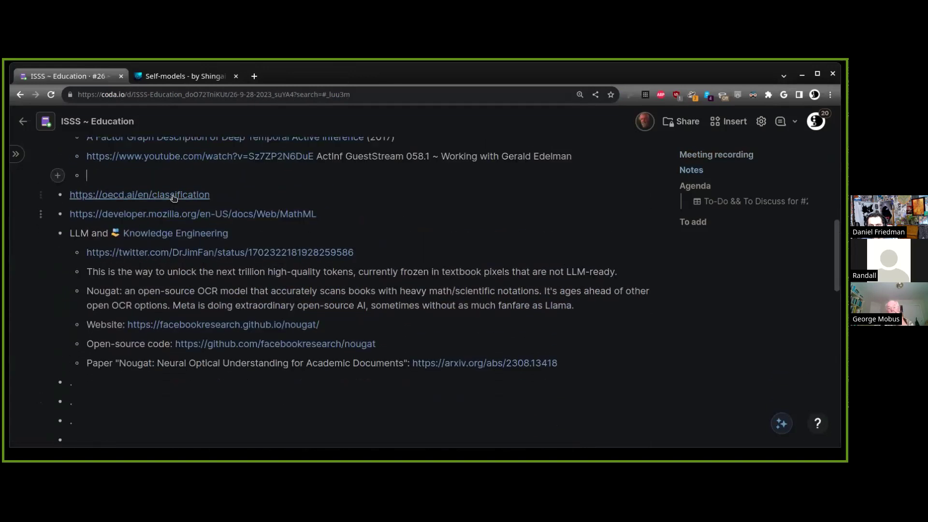
key("Down")
key("Down")
key("shift+Home")
key("BackSpace")
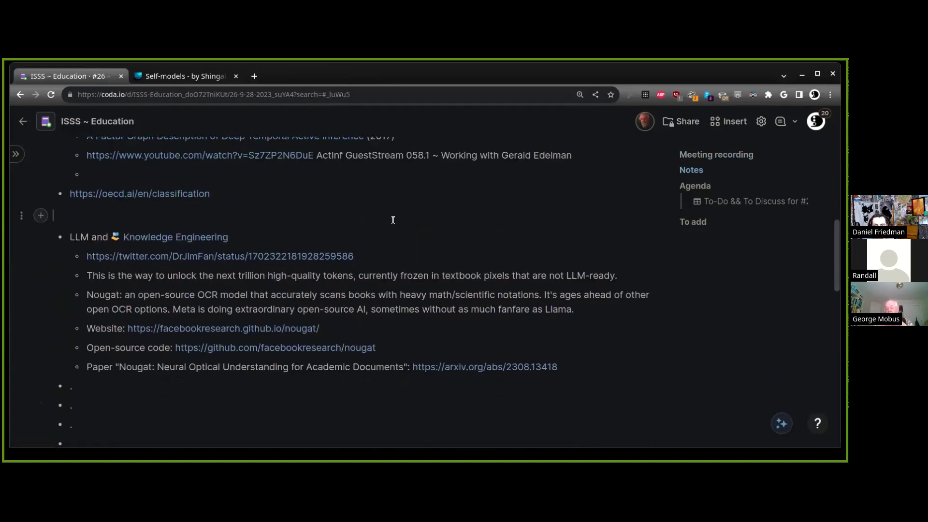
key("BackSpace")
key("shift+Home")
key("BackSpace")
Delete the LLM and Knowledge Engineering section with its Nougat notes
key("BackSpace")
left_click_drag(309, 366, 45, 186)
key("BackSpace")
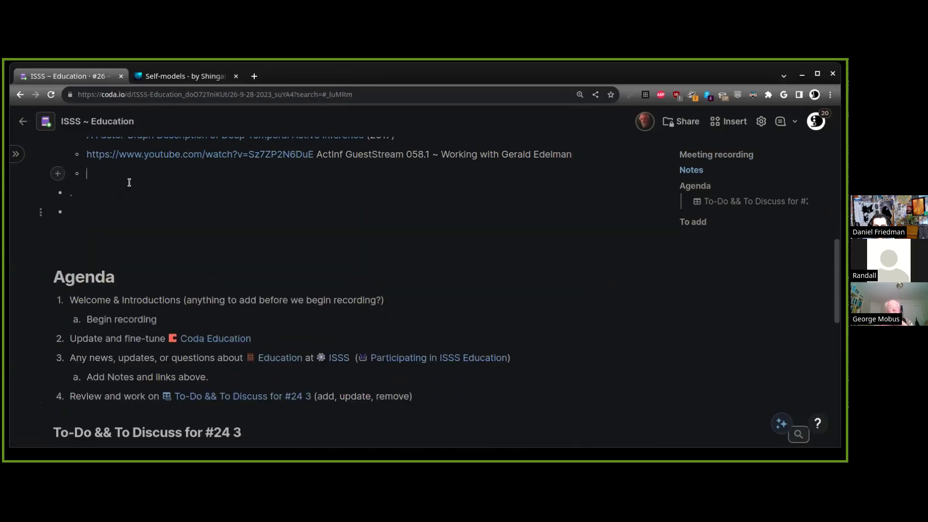
key("BackSpace")
Add a 'Cognitive systems' bullet with an indented sub-point 'Competitive pressure within and across'
type("Cognitive systems")
key("Return")
key("Tab")
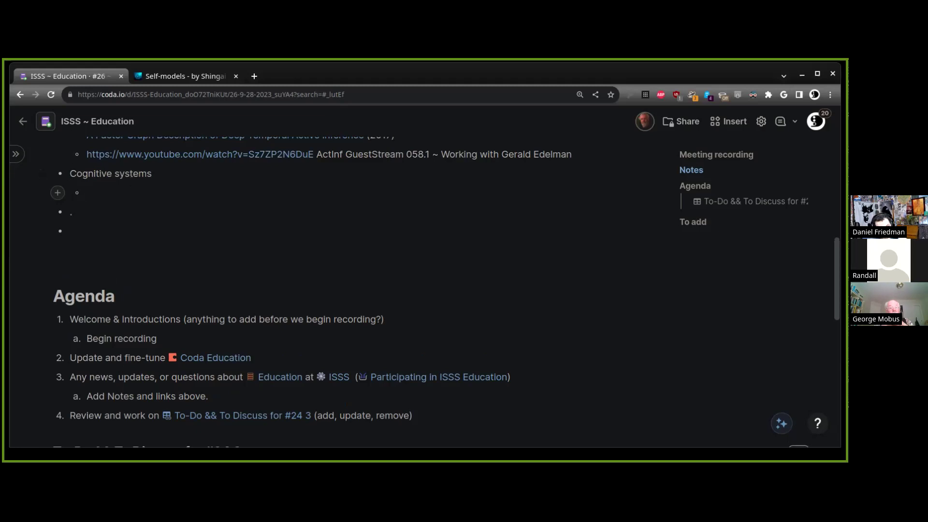
type("Competitive pressure within and across")
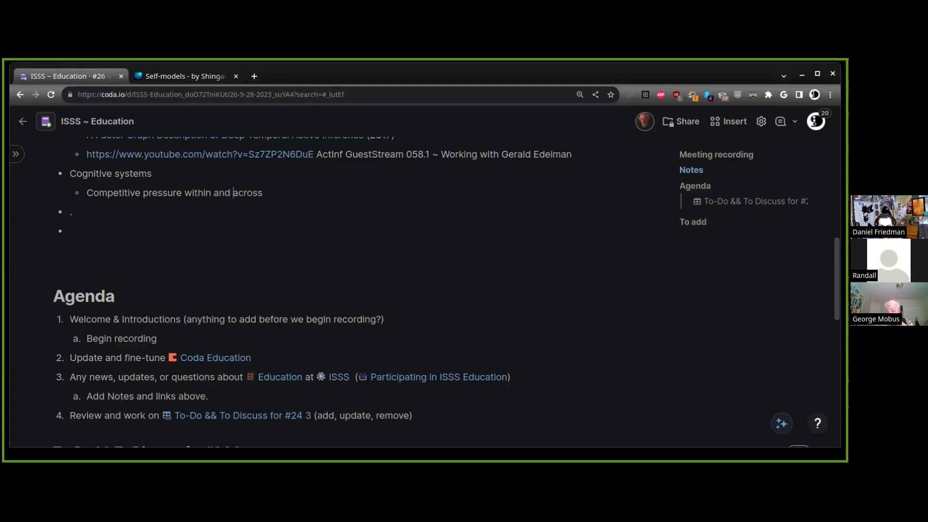
Insert '(neural Darwinism)' after 'within' and end the line with '(agent-niche Ecological, population Evolutionary).'
left_click(215, 193)
type("(neural d")
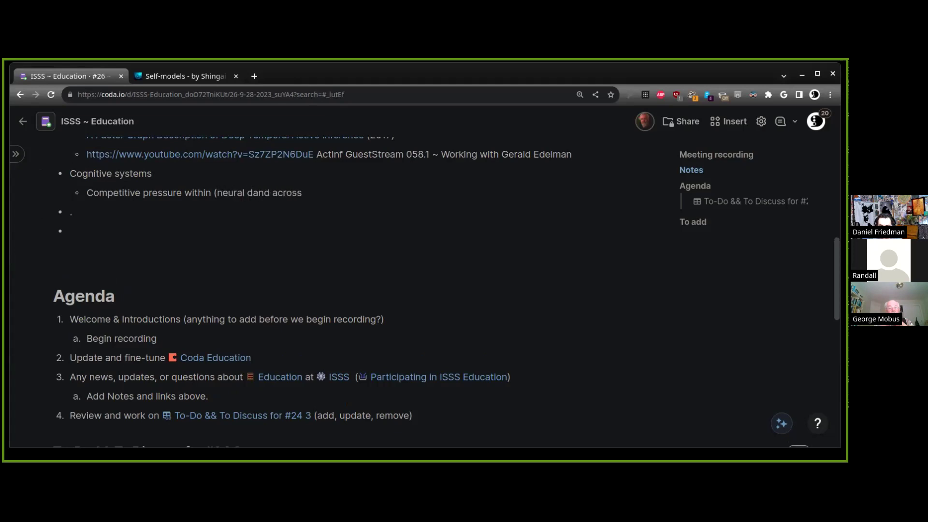
key("BackSpace")
type("Darwinism")
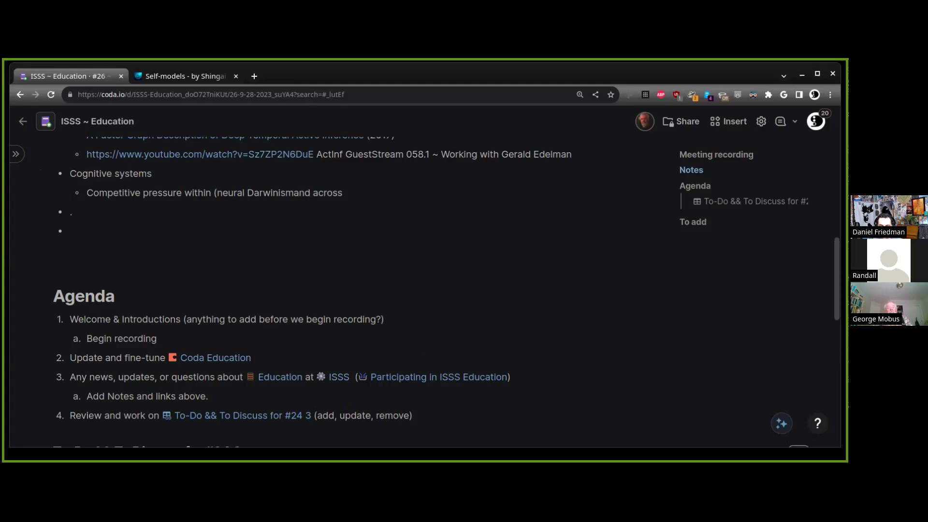
type(")")
left_click(350, 193)
type("(")
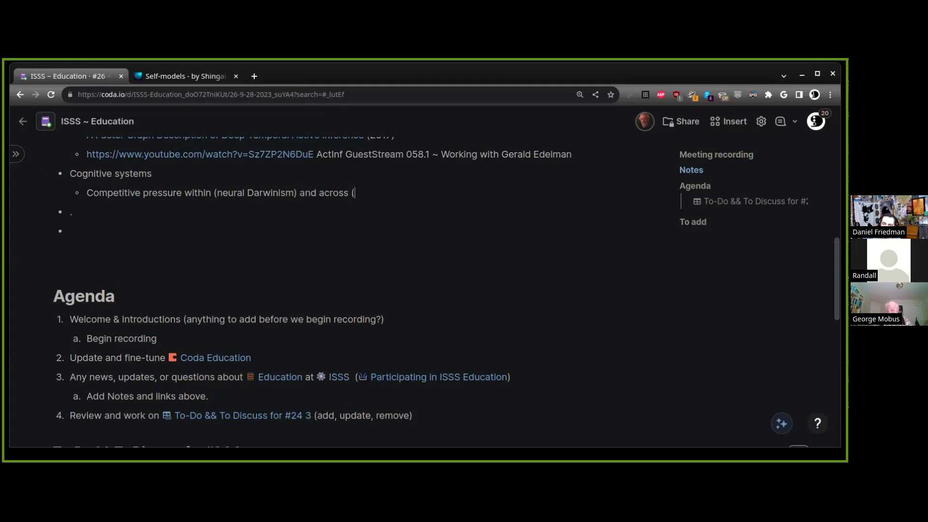
type("agent-nich")
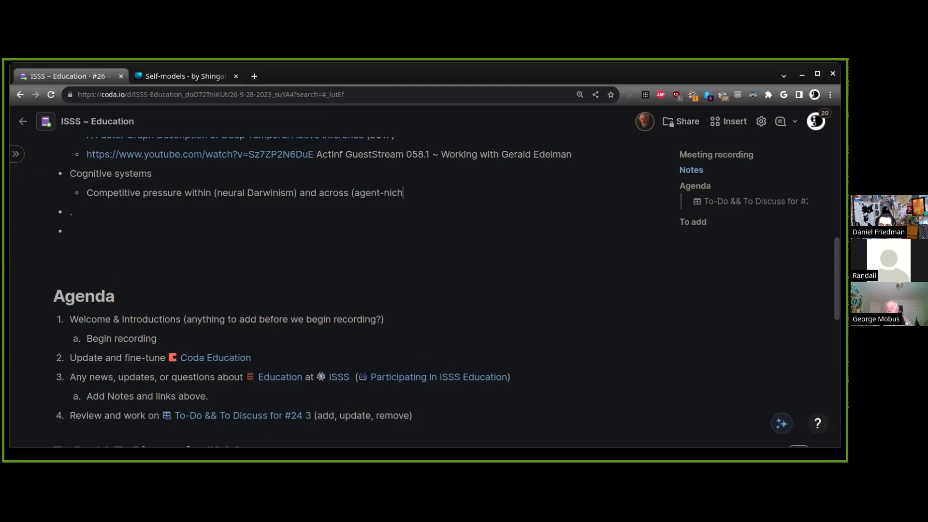
type("e")
type(", popul")
key("ctrl+BackSpace")
type("Ecological,")
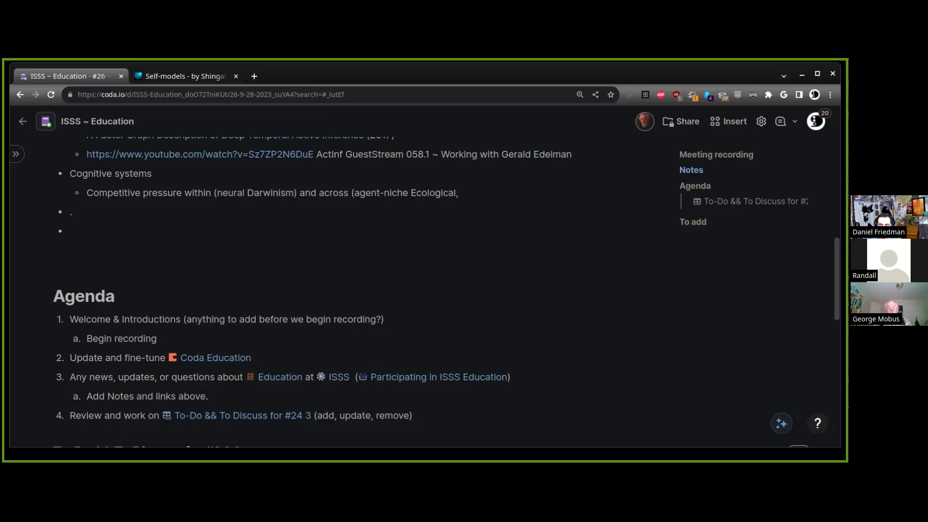
type(" population Evolution")
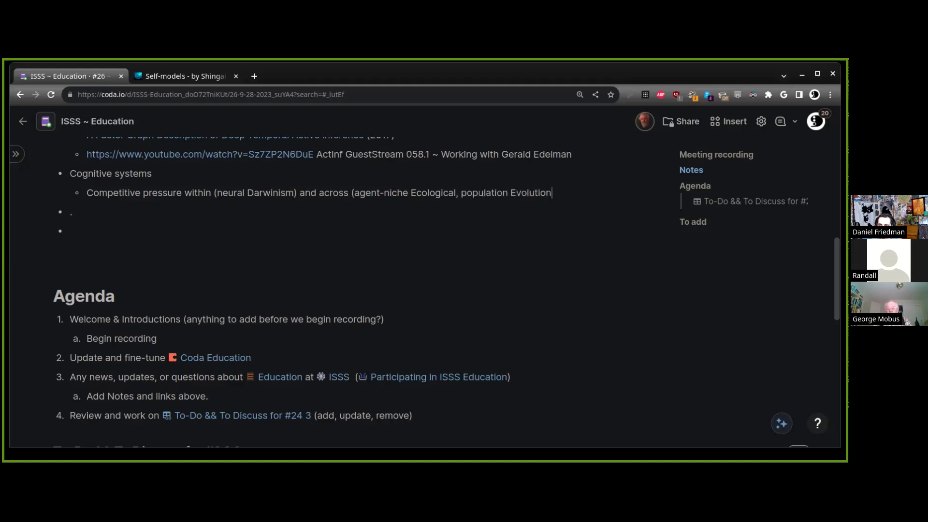
type("ary).")
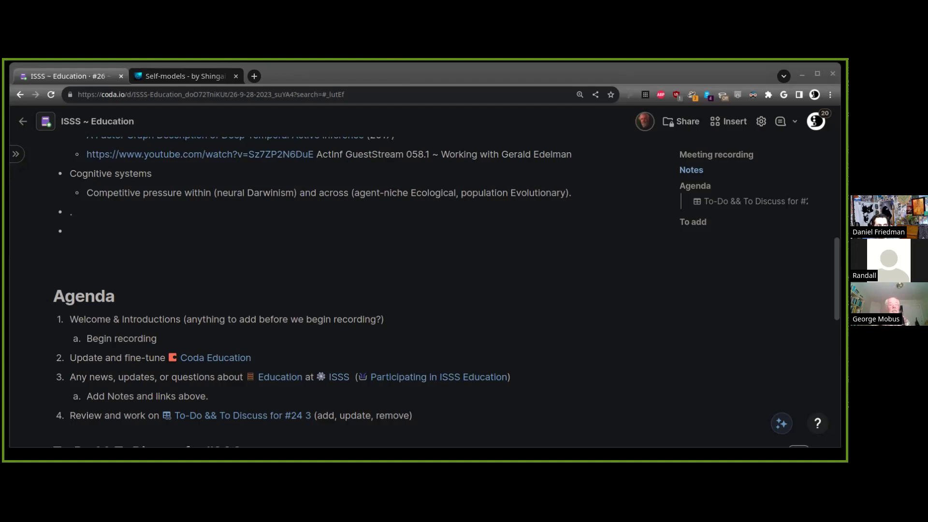
Paste 'Designing Ecosystems of Intelligence from First Principles' as a new sub-point under Competitive pressure
left_click(396, 94)
key("ctrl+v")
key("BackSpace")
left_click(582, 198)
key("Return")
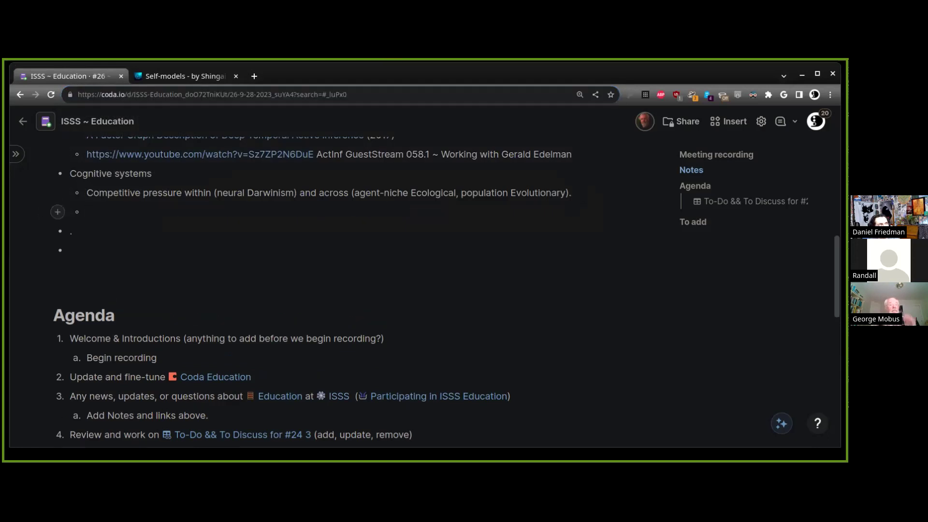
type("Designing Ecosystems of Intelligence from First Principles")
Link the Designing Ecosystems title to its paper URL and append '(Dec. 2022).'
left_click_drag(425, 218, 87, 213)
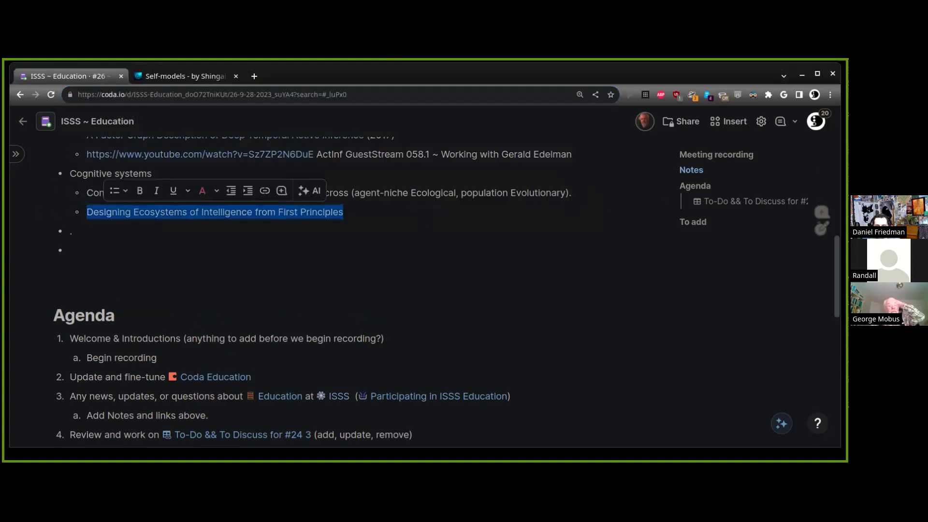
key("ctrl+k")
key("ctrl+v")
key("Return")
key("End")
type("(Dec. 2022)>")
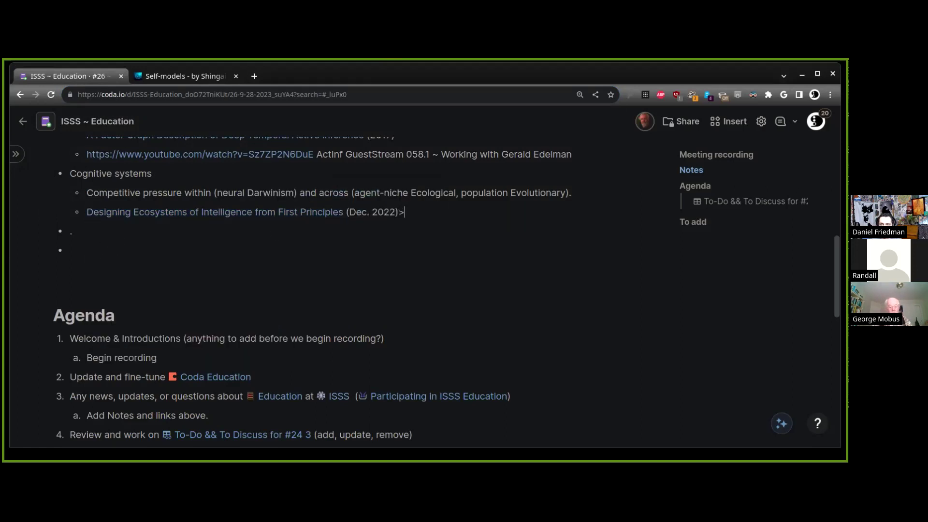
key("BackSpace")
type(".")
Insert a new sub-point above the linked paper and begin typing 'Exc'
key("Return")
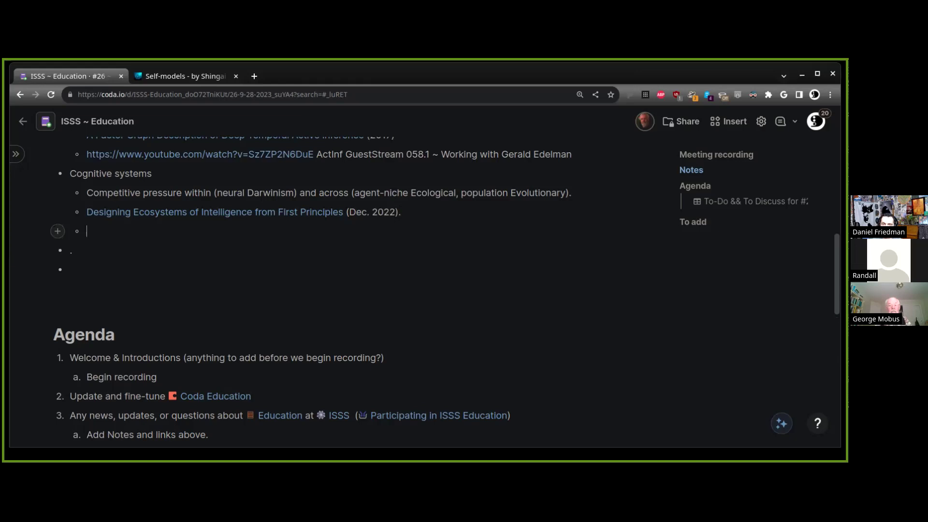
key("Up")
key("Home")
key("Return")
key("Up")
type("Exc")
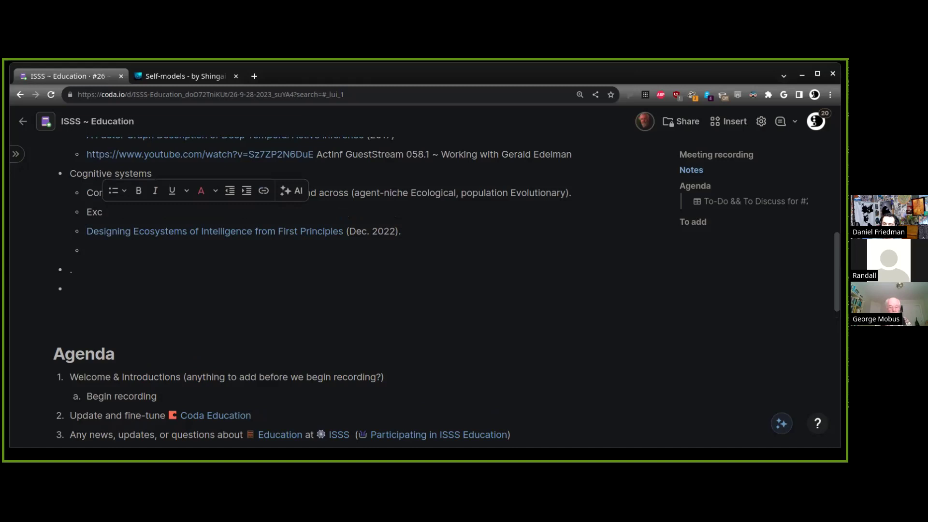
Replace 'Exc' with 'Through improved temporal Prediction/Control, bounds of e.g. natural systems can be exceeded.', fixing typos
key("BackSpace")
key("BackSpace")
key("BackSpace")
type("Through improved temporal Predci")
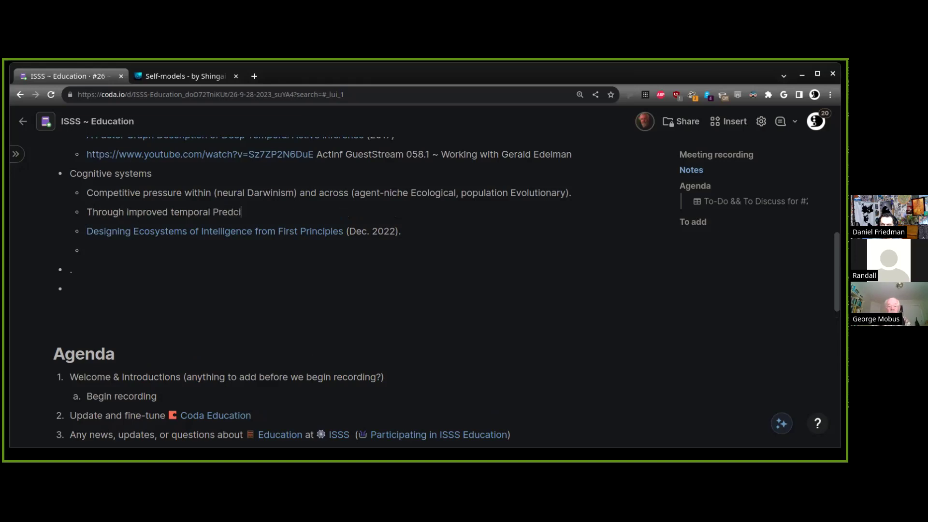
key("shift+Left")
key("BackSpace")
key("BackSpace")
type("iction/Control, ")
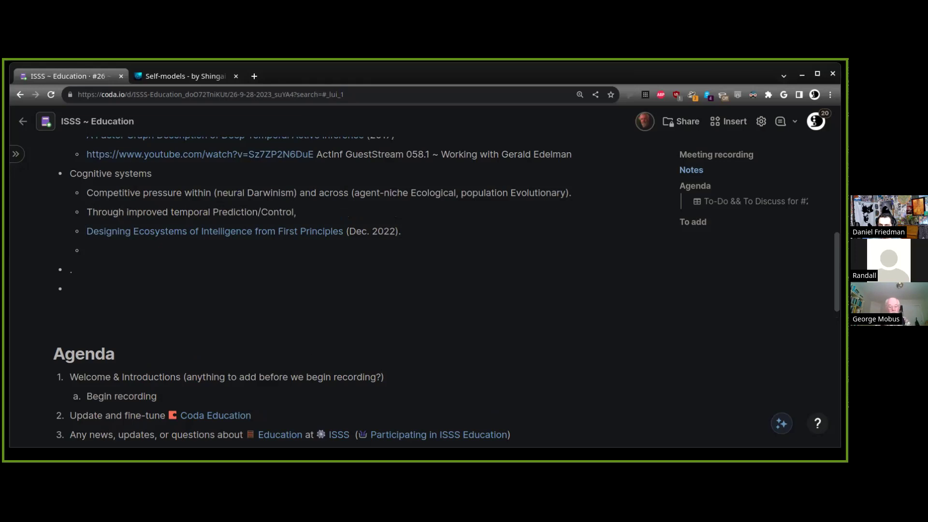
type("bounds of e.g. ")
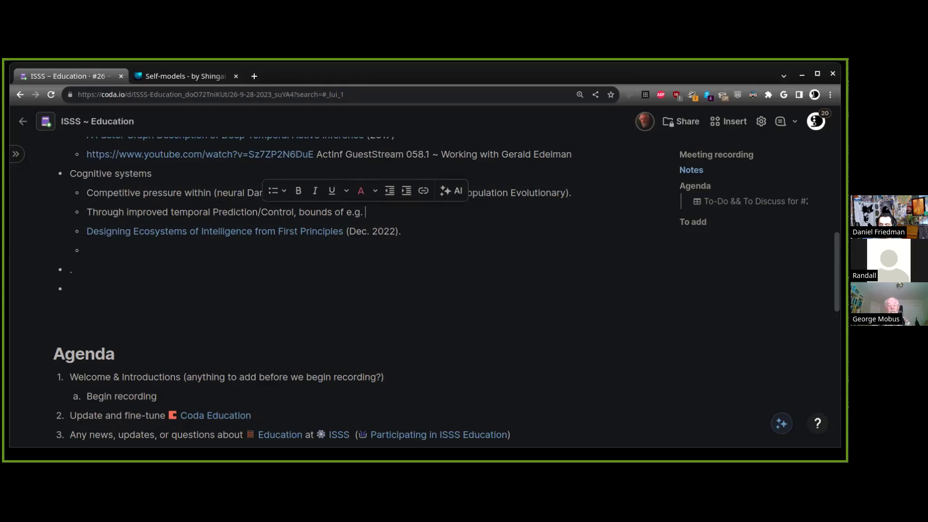
type("natural systems can be exceede")
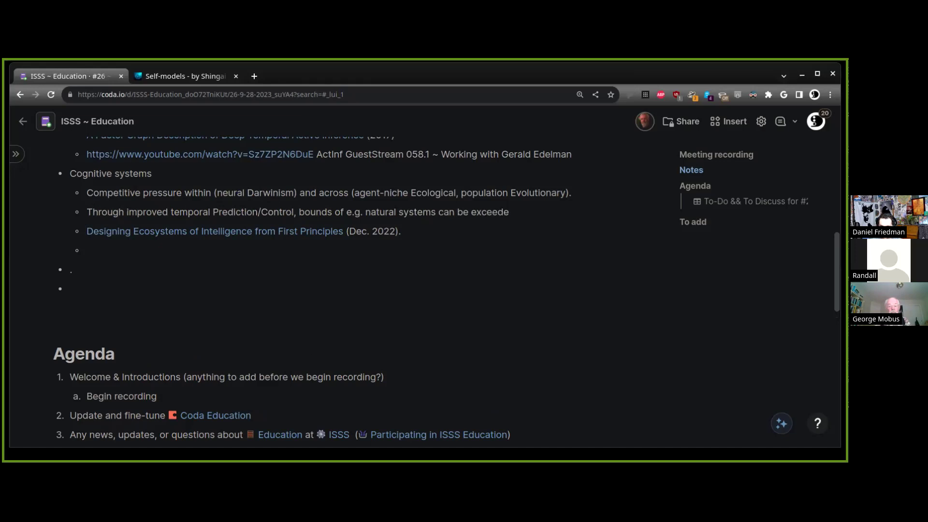
type("d.bv")
Delete the stray 'bv' after 'exceeded.' in the Prediction/Control sub-point
key("BackSpace")
key("BackSpace")
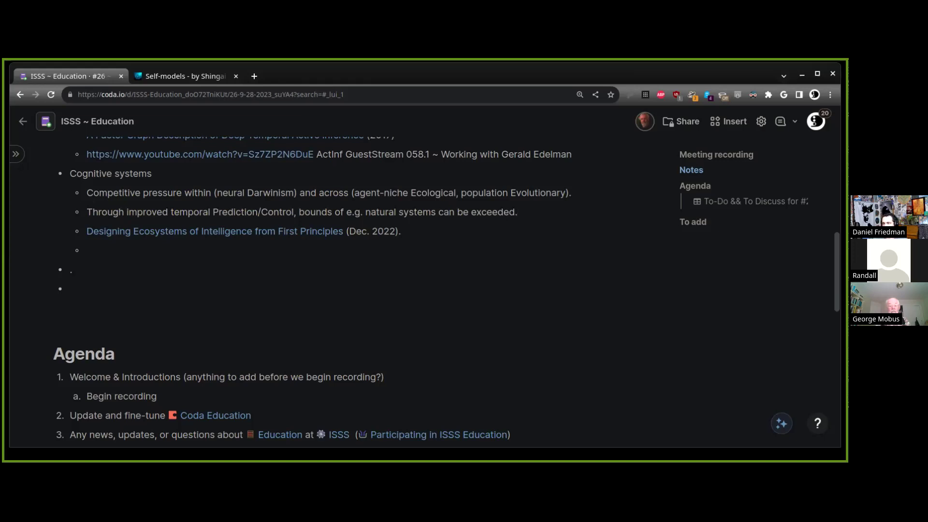
scroll(323, 257, "up", 4)
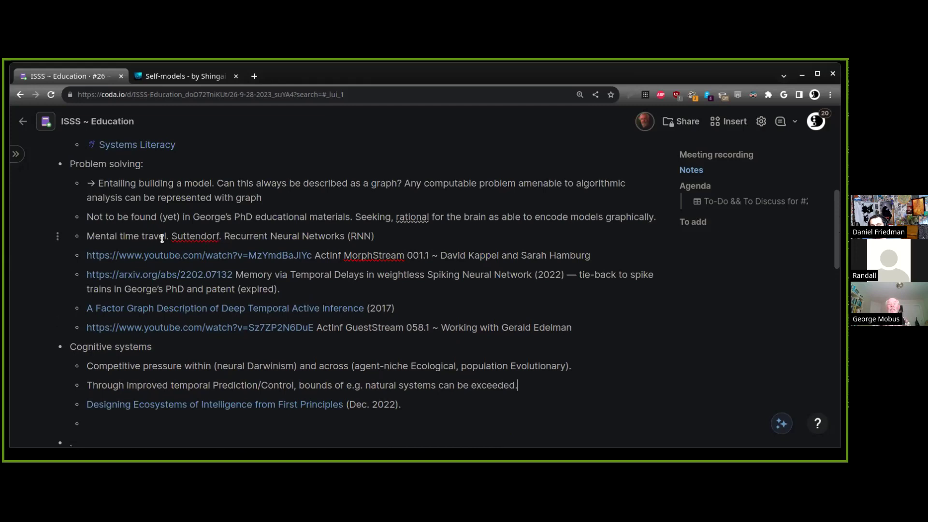
mouse_move(190, 254)
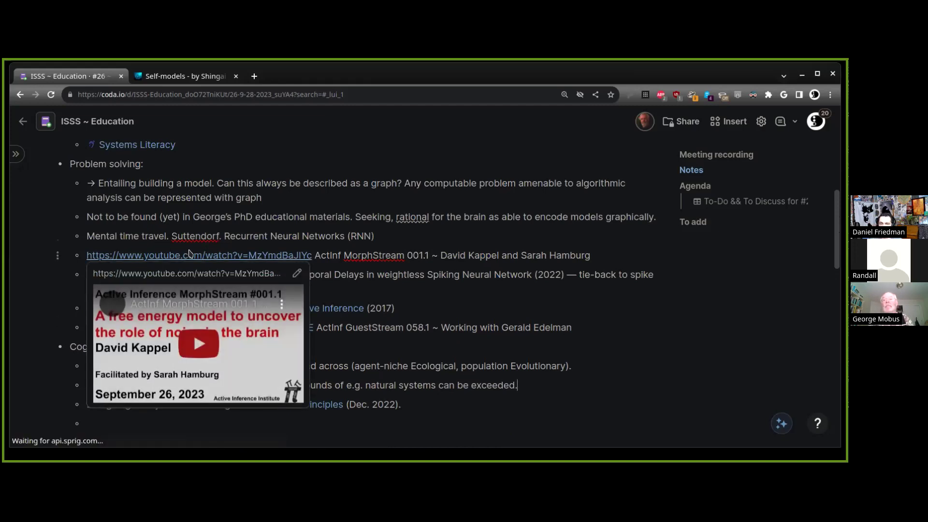
scroll(436, 388, "down", 1)
scroll(436, 388, "down", 4)
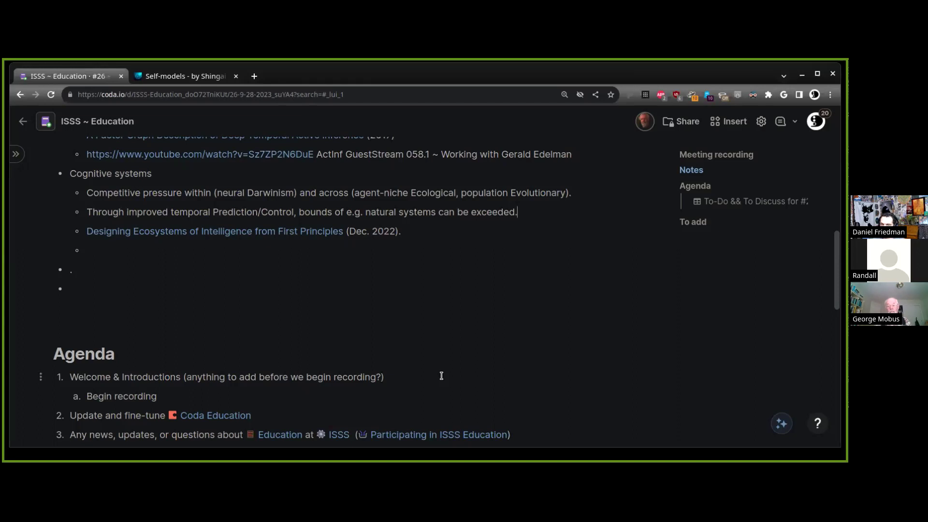
scroll(302, 301, "up", 2)
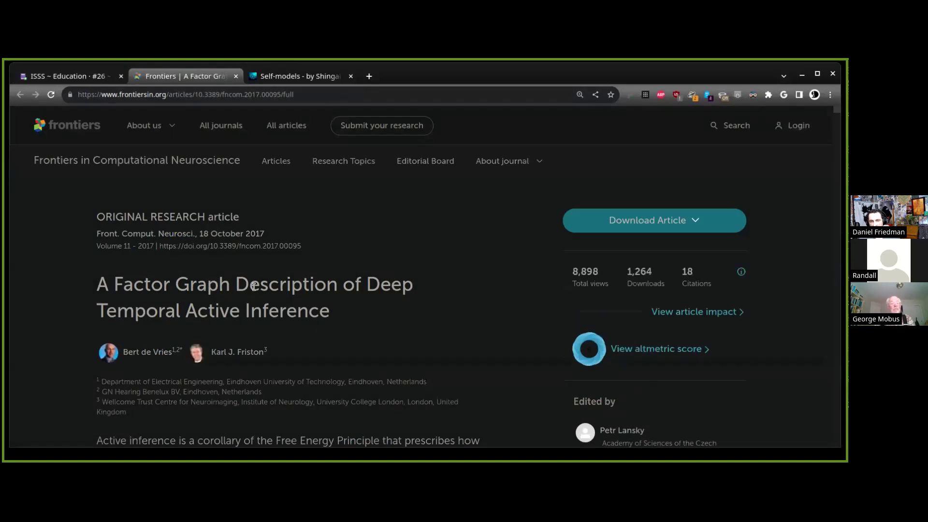
Scroll through the factor-graph article down to Figure 5's three-layer hierarchical factor graph
double_click(367, 285)
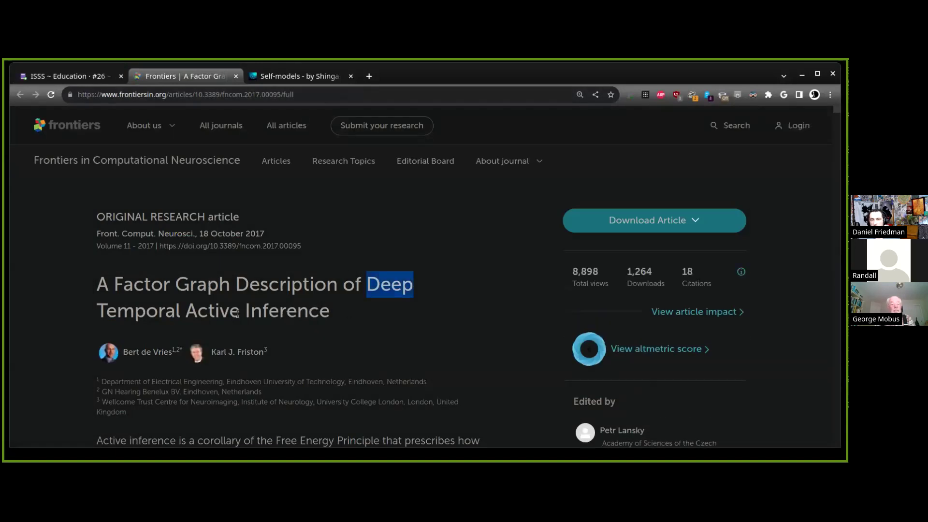
scroll(200, 317, "down", 20)
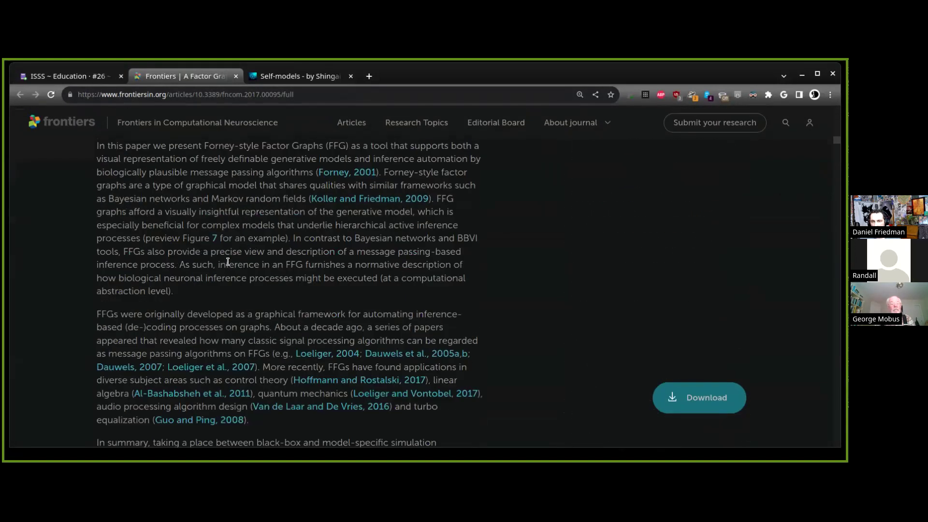
scroll(230, 263, "down", 20)
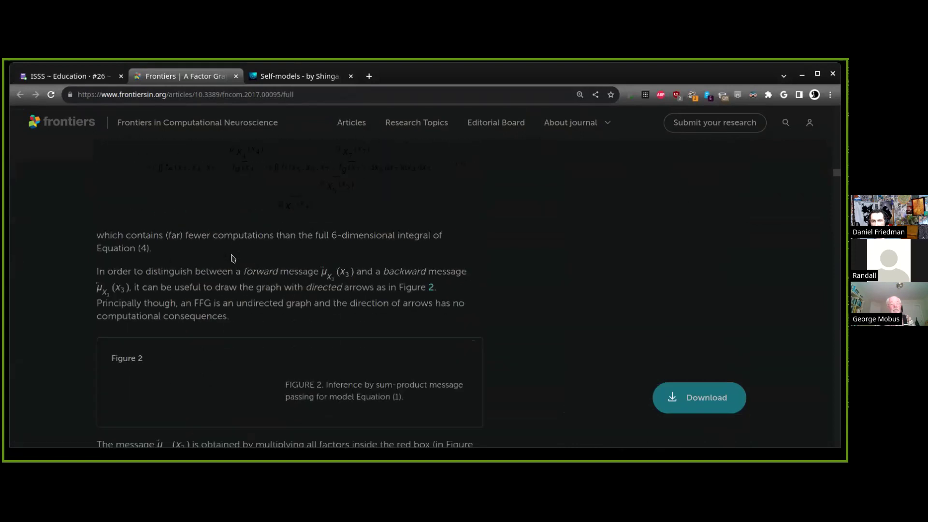
scroll(231, 258, "down", 6)
scroll(230, 259, "up", 5)
scroll(229, 258, "down", 8)
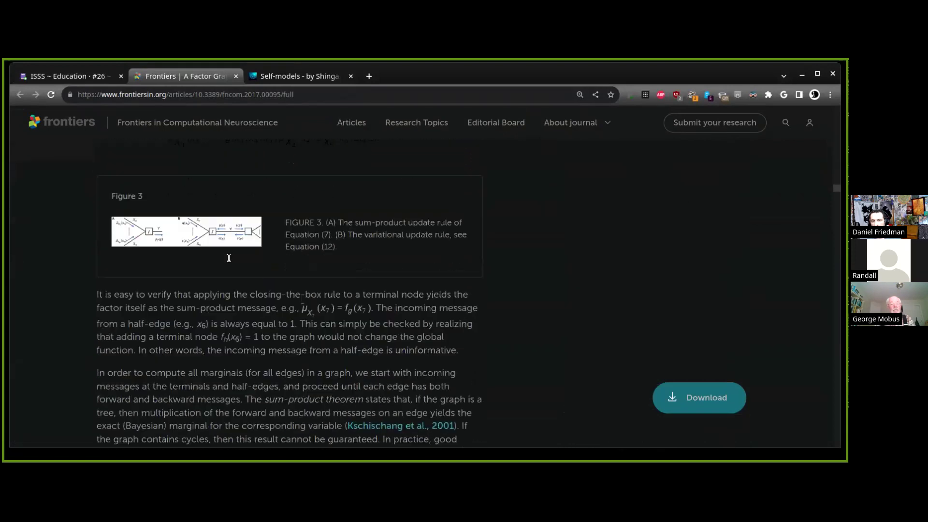
scroll(229, 257, "down", 15)
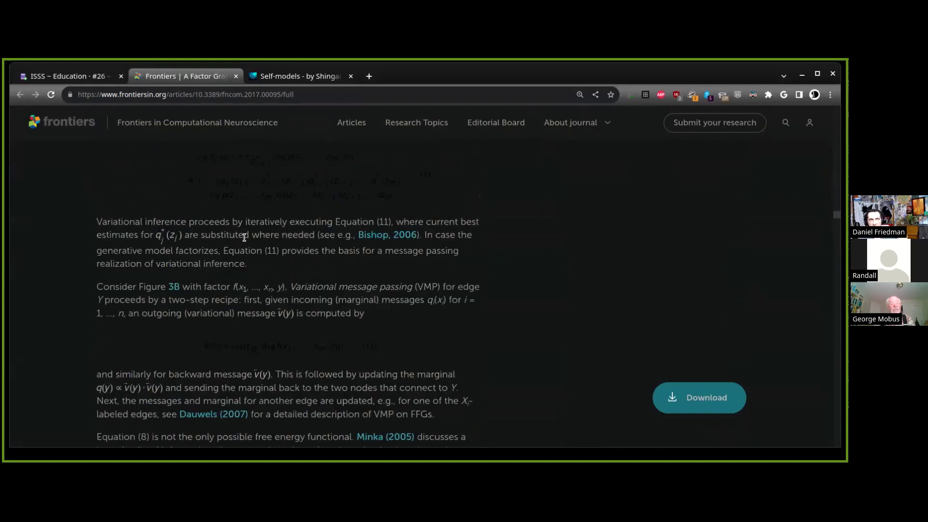
scroll(244, 236, "down", 14)
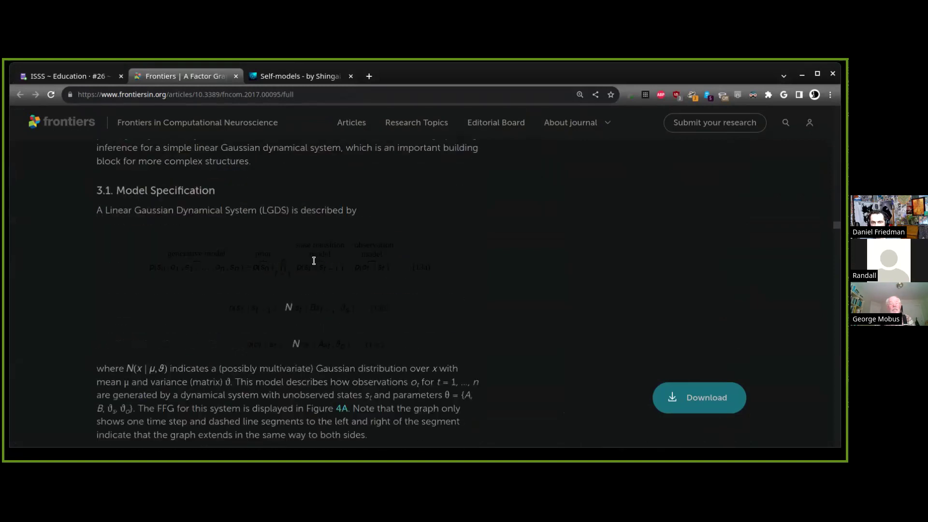
scroll(314, 262, "up", 5)
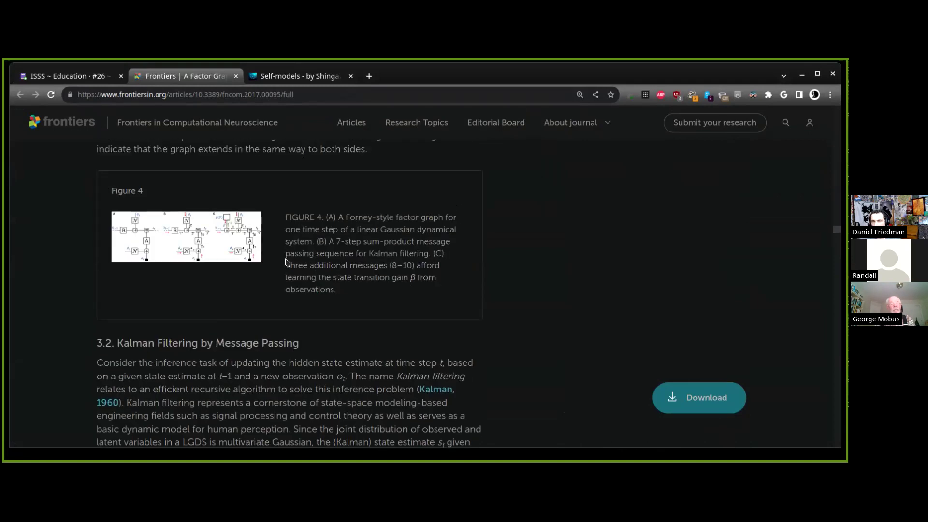
scroll(299, 232, "down", 8)
scroll(302, 234, "down", 15)
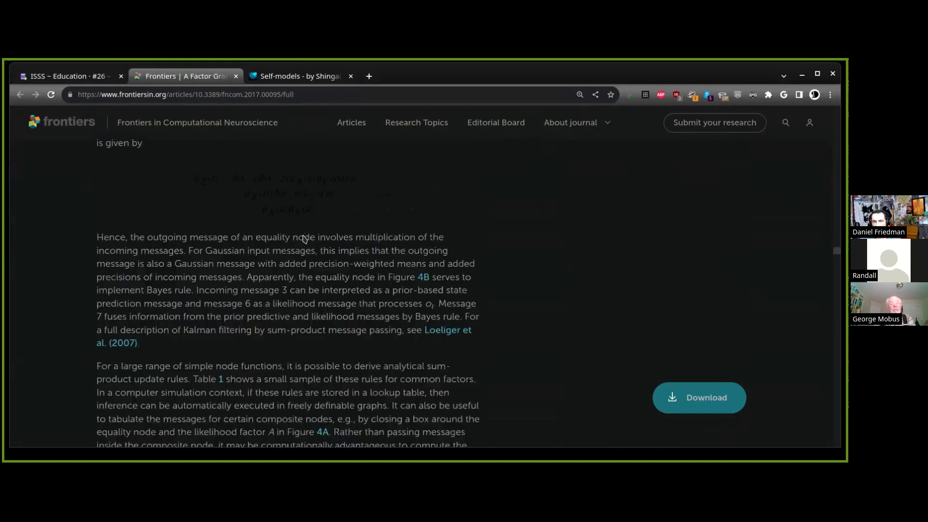
scroll(303, 234, "up", 6)
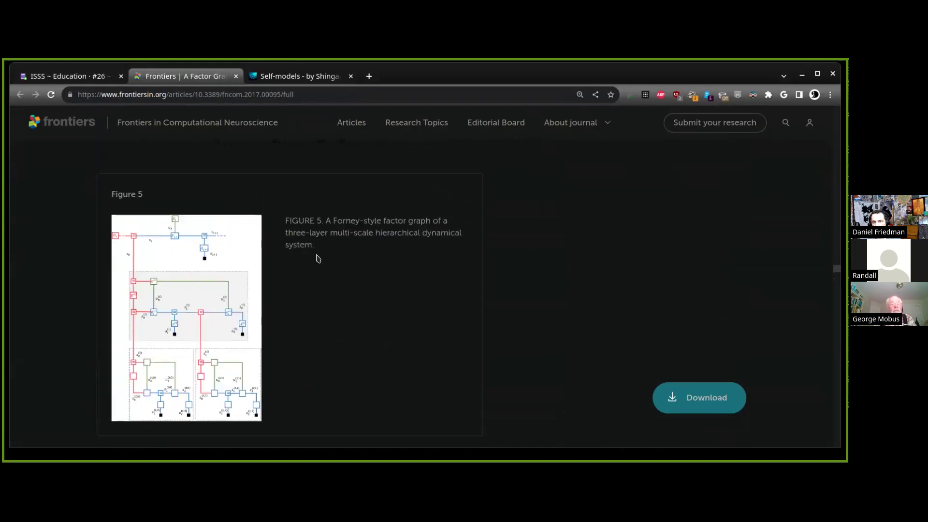
View Figure 5 on its own zoomed out to fit, then close it and return to Coda
left_click(221, 306)
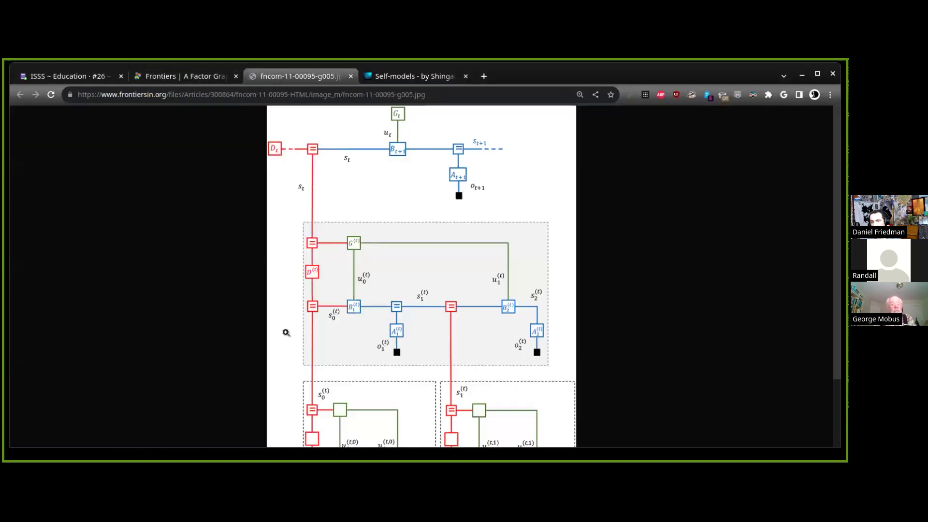
scroll(285, 333, "down", 2)
key("ctrl+minus")
key("ctrl+minus")
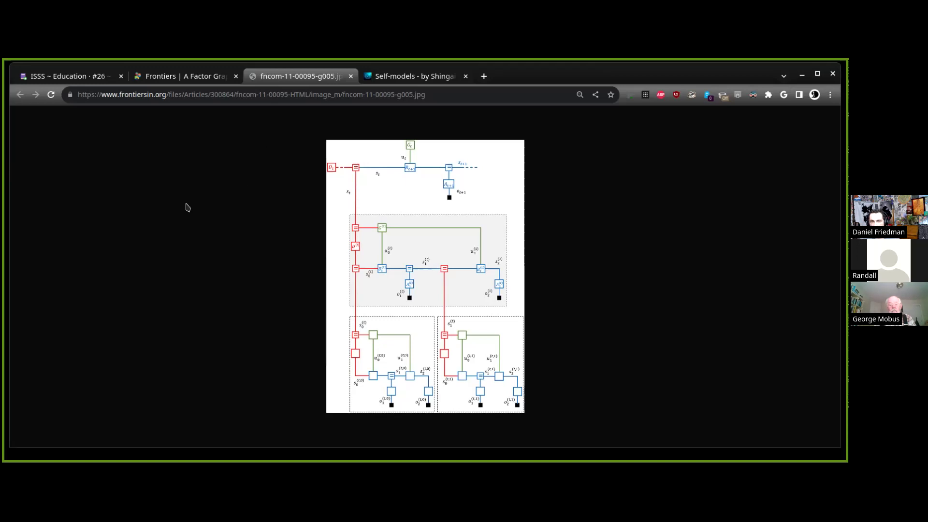
key("ctrl+w")
key("ctrl+w")
key("ctrl+1")
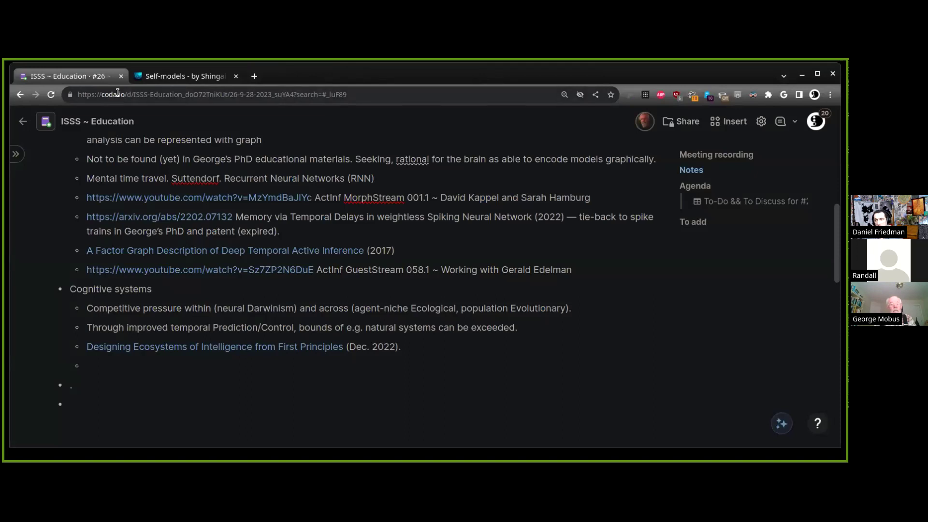
Under Cognitive systems, write the hierarchical-control note from realtime regulators through coordinator levels to the strategic regulator
left_click(510, 358)
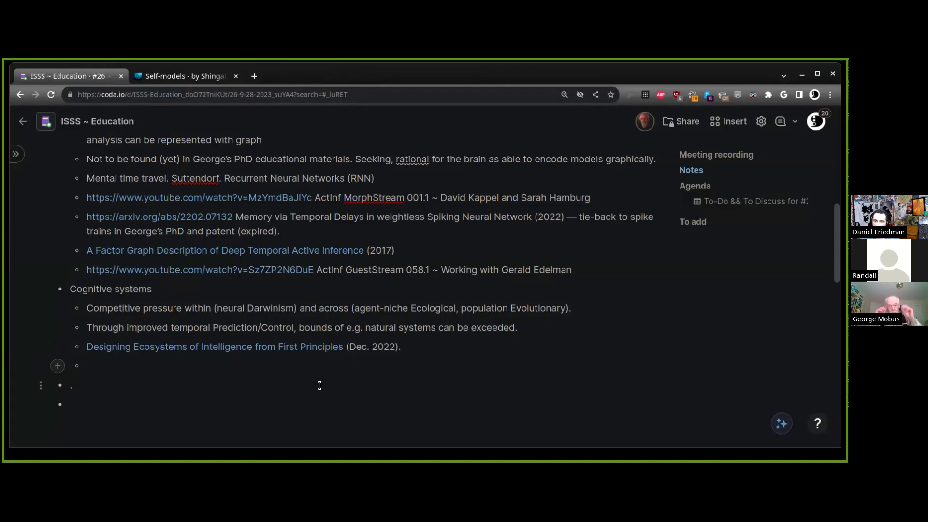
type("Hierarchical contro")
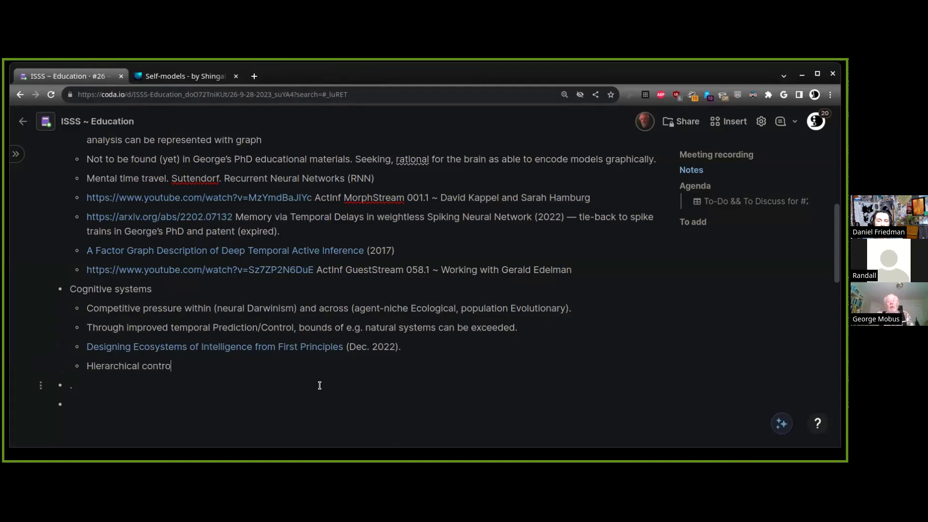
type("l in systems —")
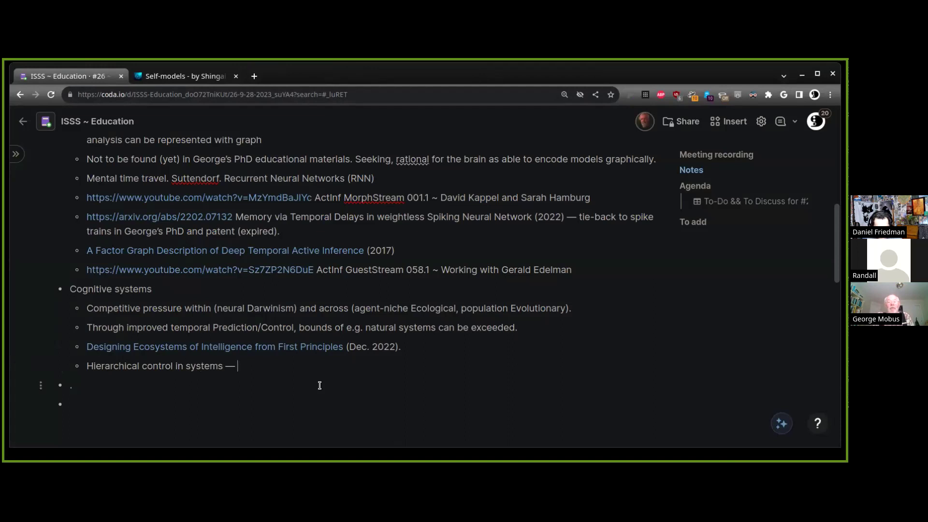
type("lowest level ")
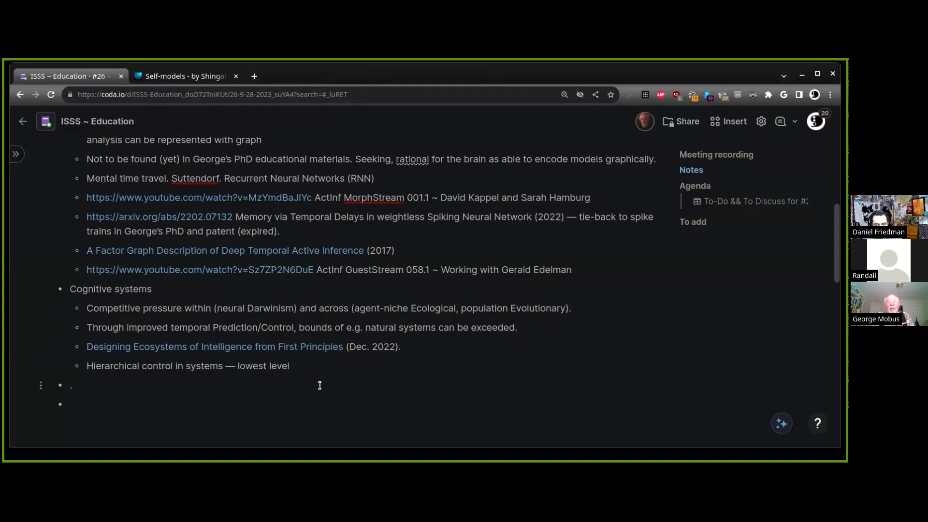
type("regular")
type("tor is ")
type("usual")
key("BackSpace")
key("BackSpace")
key("BackSpace")
key("BackSpace")
key("BackSpace")
type("in realtime and of")
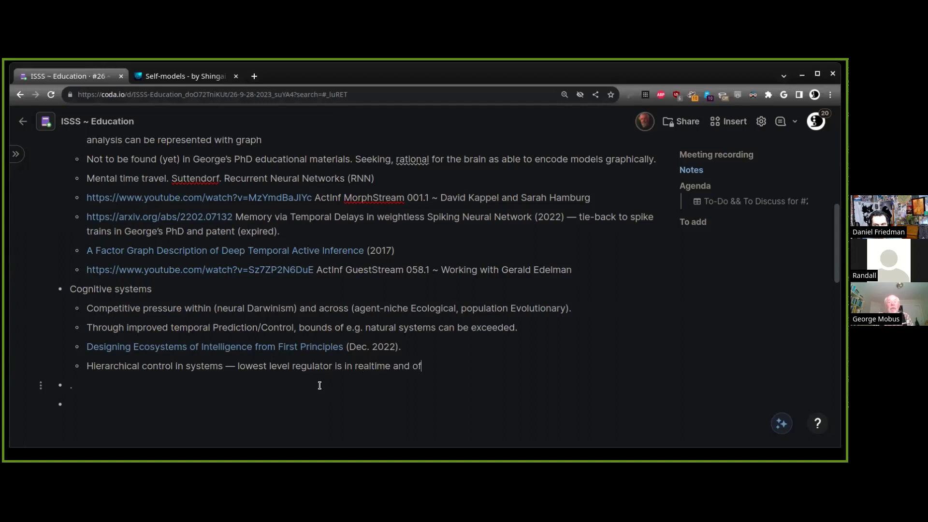
type("ten continuous")
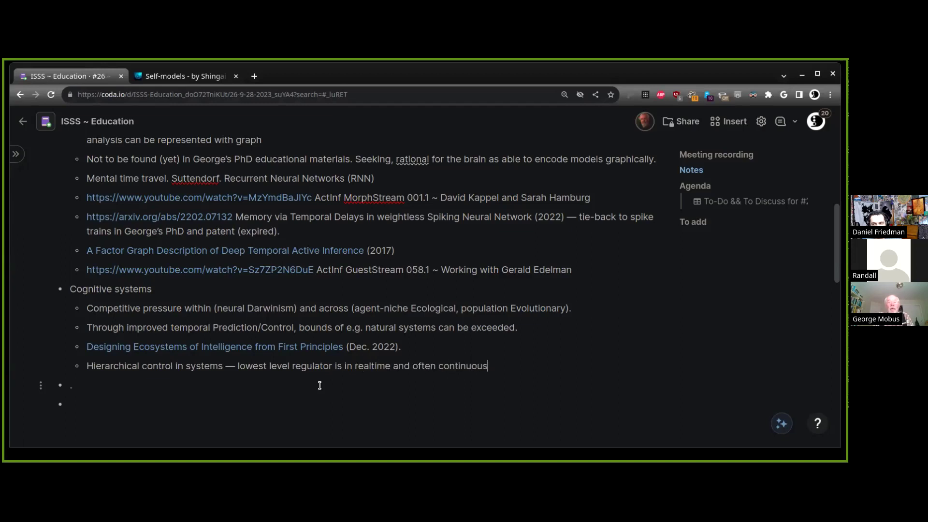
type("/analog. Then")
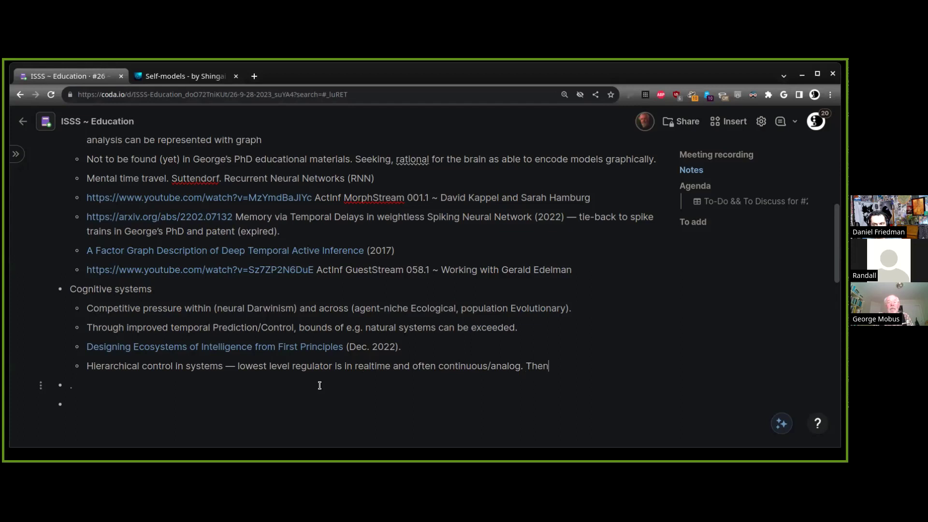
type(" passing up to coor")
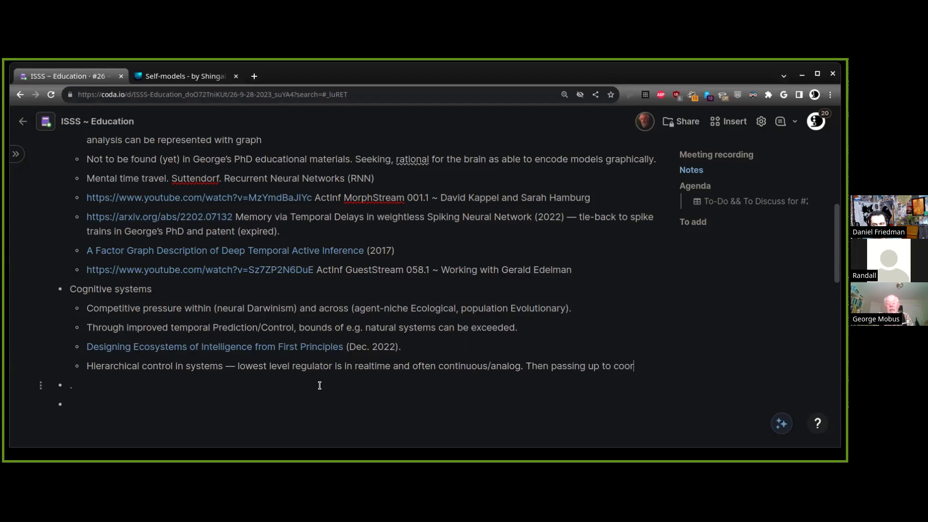
type("dinator levels ")
type(" at slower/deeper/larger timescale (")
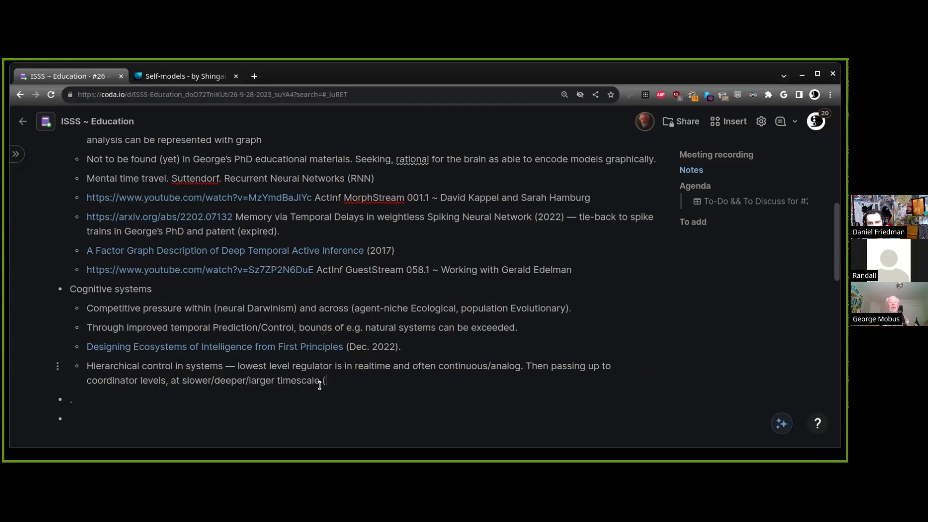
key("BackSpace")
key("BackSpace")
type("s (tactical")
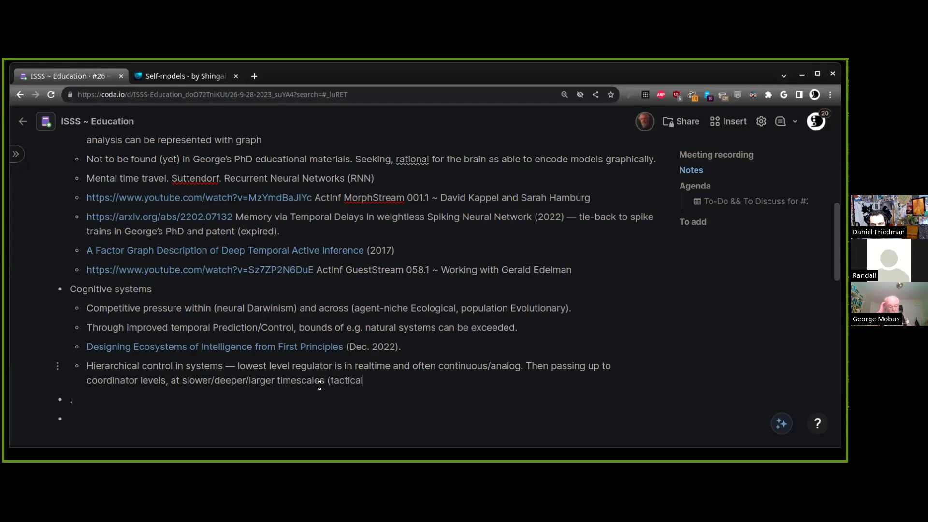
type(", logistical")
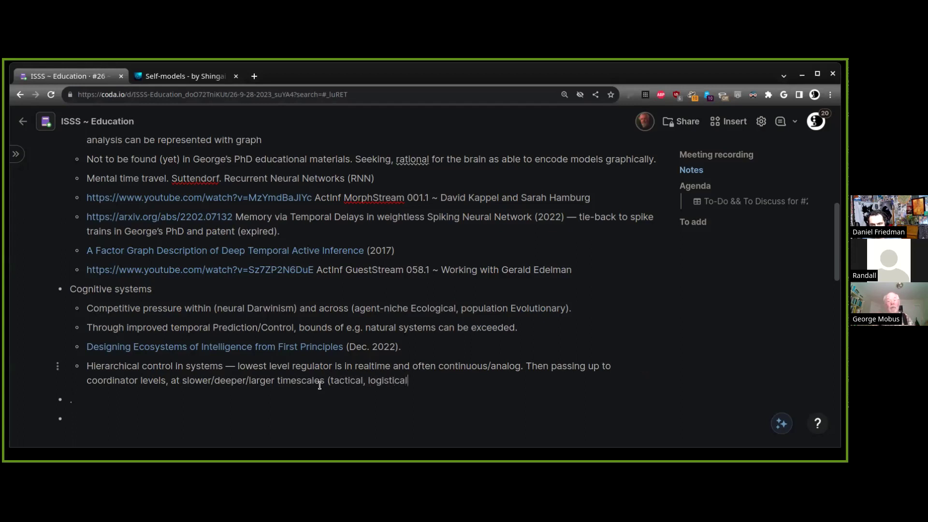
type("), on up through the ")
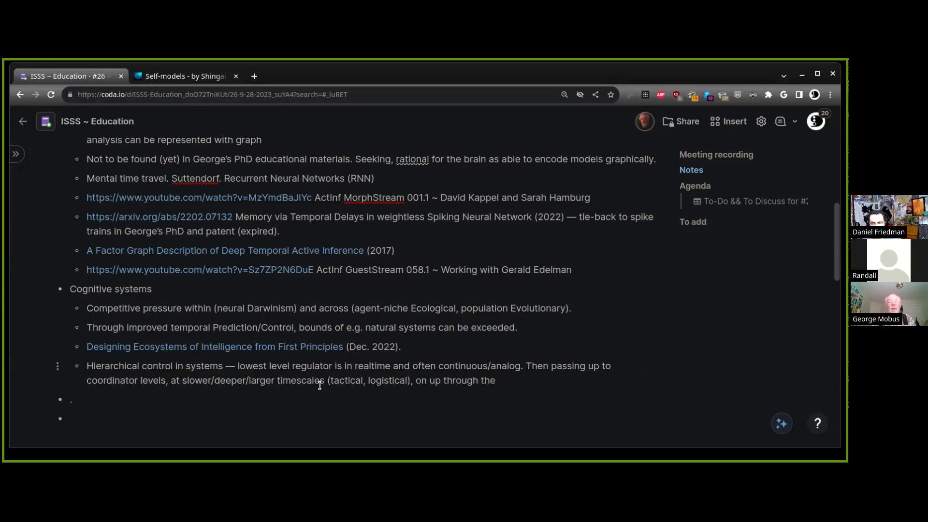
type("stru")
type("egic regulato")
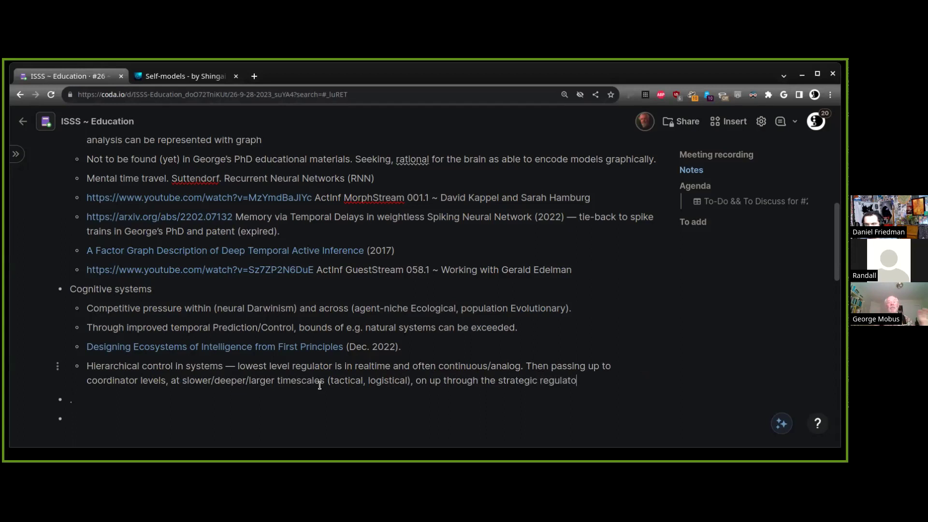
type("r looking o")
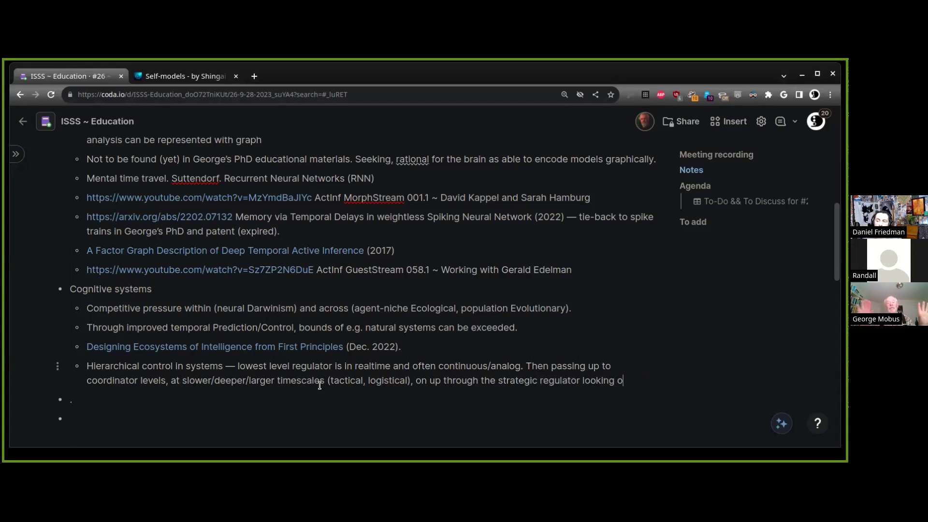
type("utside and inside")
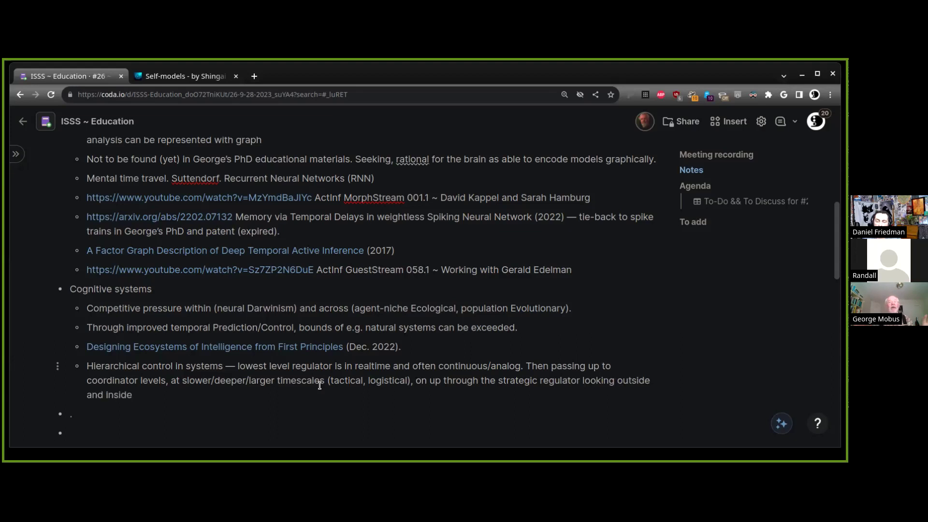
type(" the systems.")
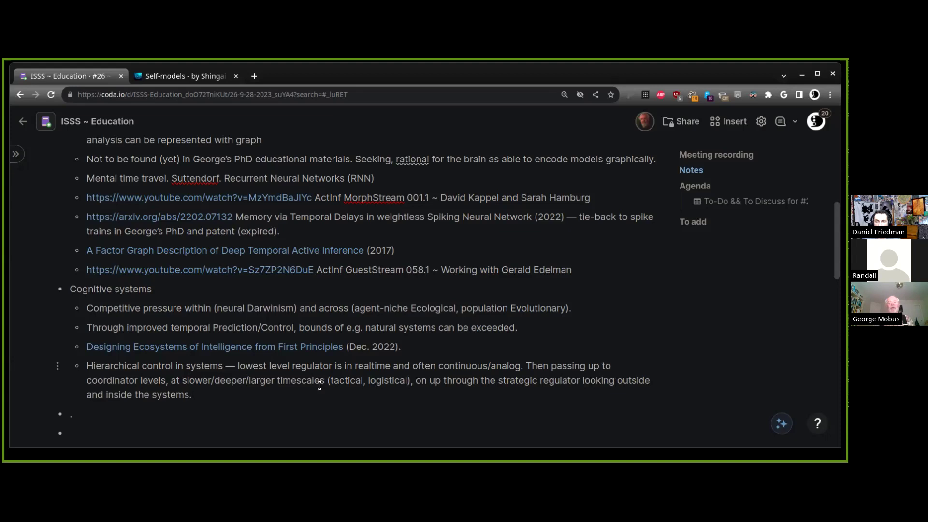
key("BackSpace")
key("BackSpace")
key("BackSpace")
key("BackSpace")
type(". On up through the strategic regulator looking outside and inside the systems, looking at things a")
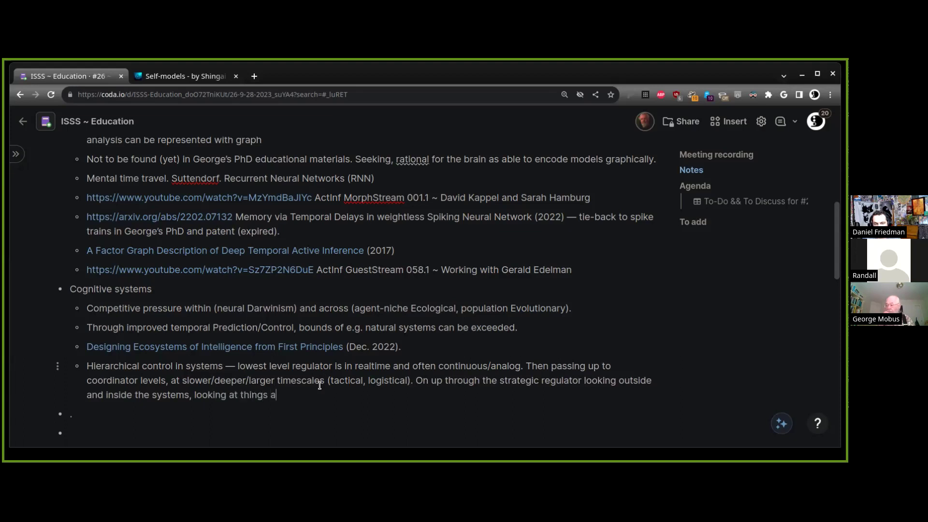
type("cross multipl")
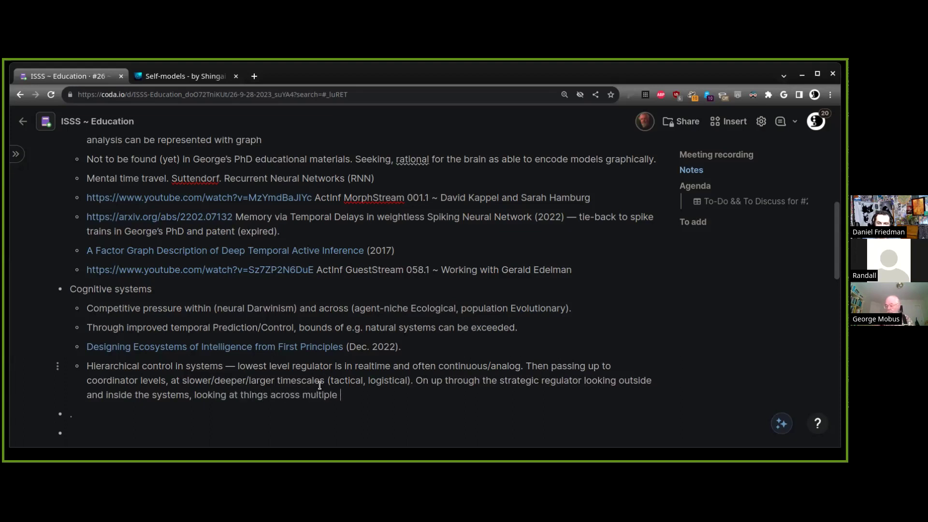
type("e time")
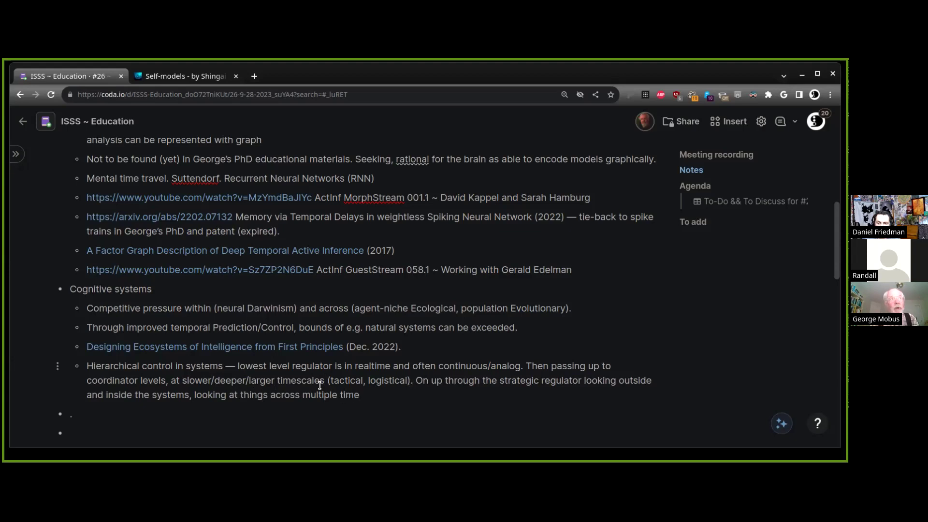
type("scales,")
type(" and making system")
type("-level decisions")
type(".")
Start a nested point: 'We are evolvable in that we can leverage existing (and slowly-changing) neural circuitry…'
key("Return")
key("Tab")
type("We are evolvable in that e")
key("BackSpace")
type("we can leverage existing (and slowly-changing) neurlal ")
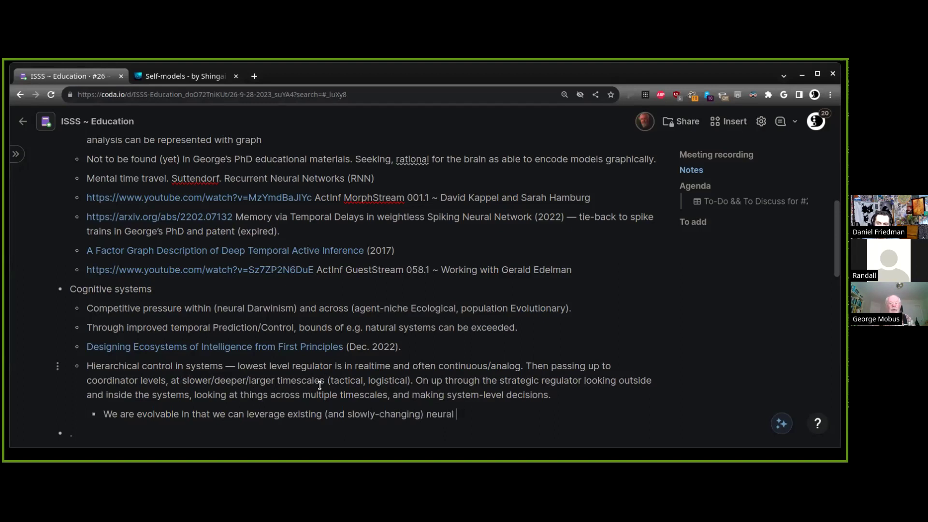
type("circuitry to implement ")
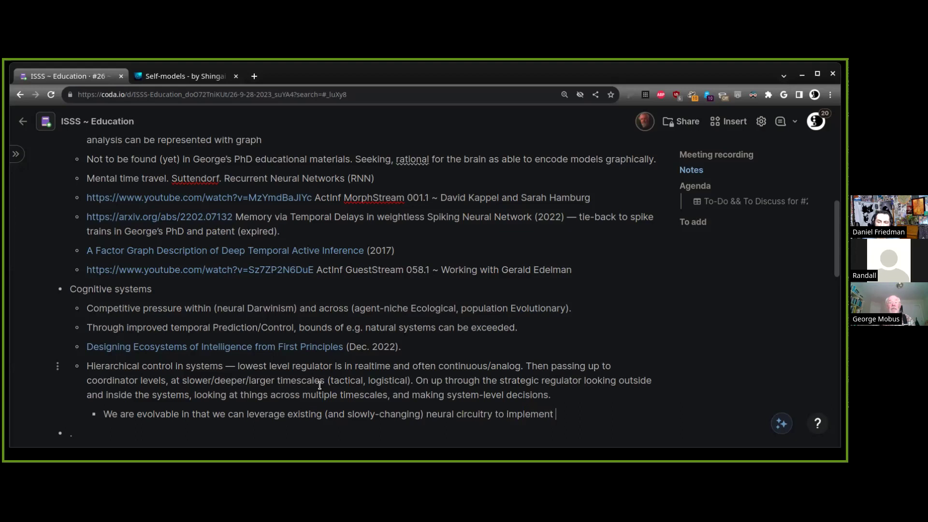
type("more trans")
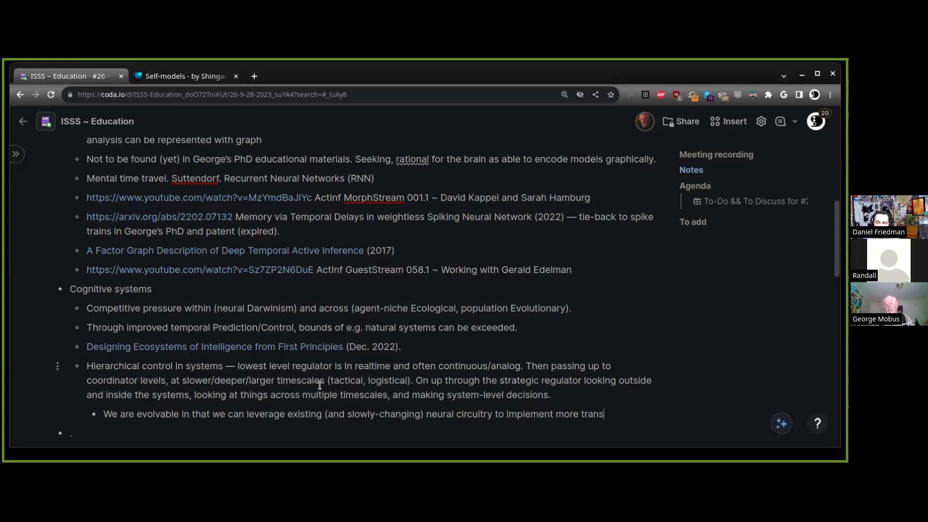
type("ient")
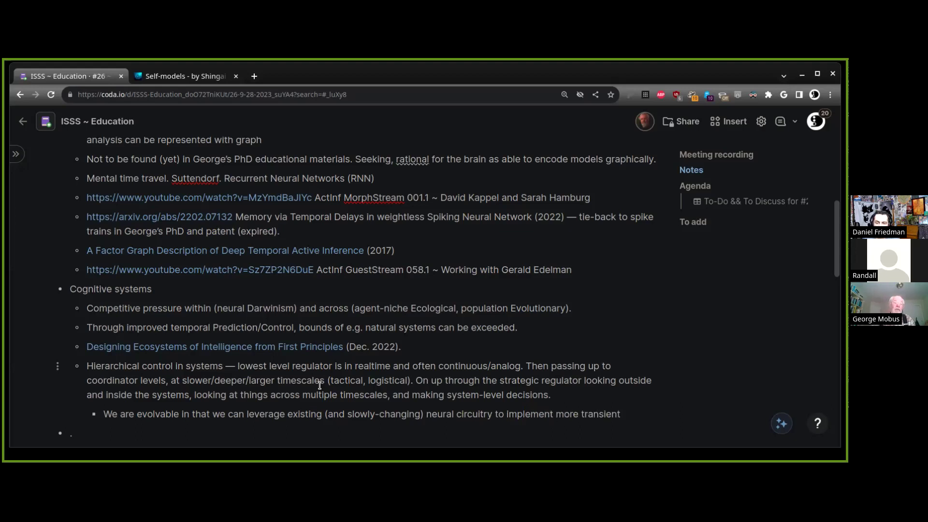
type(" structural ")
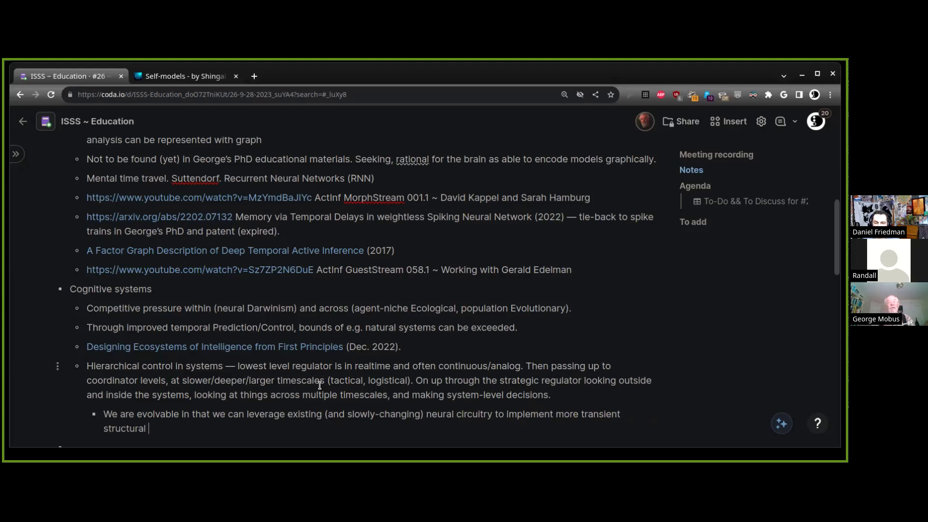
type("d")
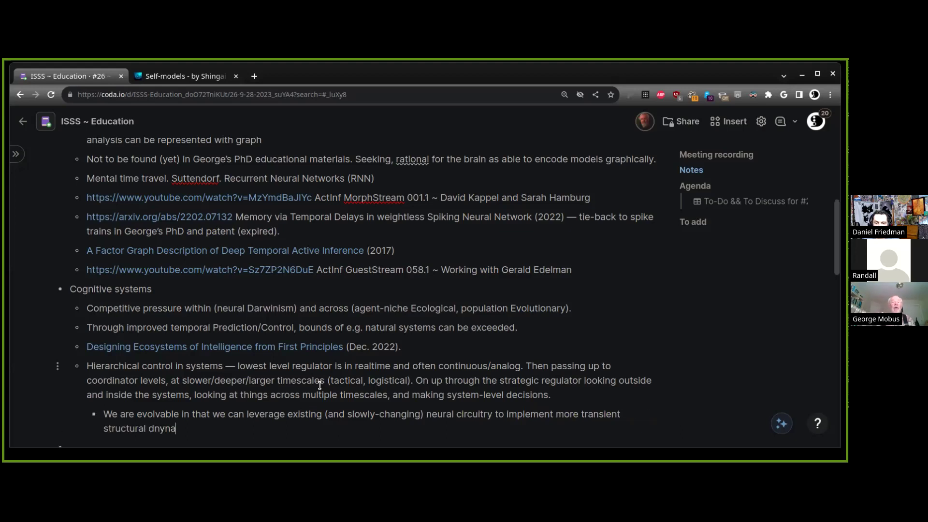
type("ynamics")
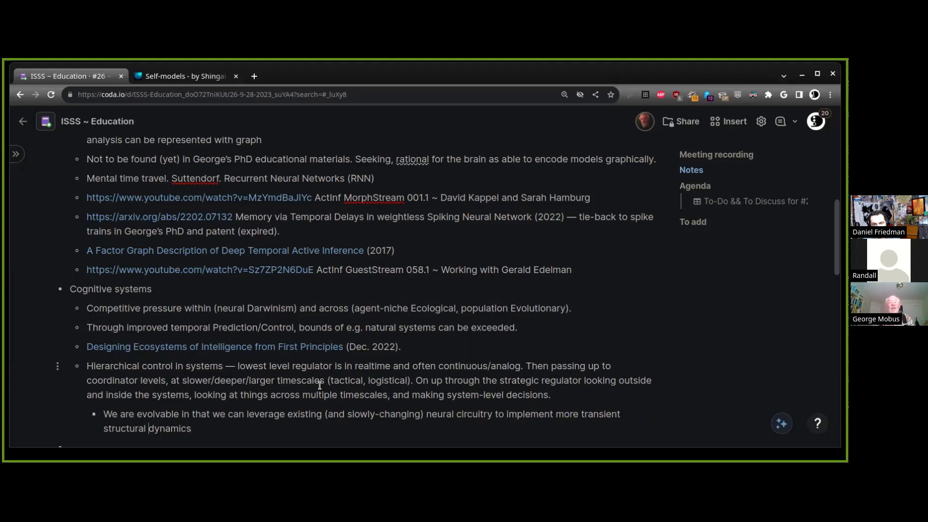
Change 'dynamics' to 'dynamical' and finish the sentence with 'models.'
key("ctrl+shift+Left")
key("Left")
type("models.")
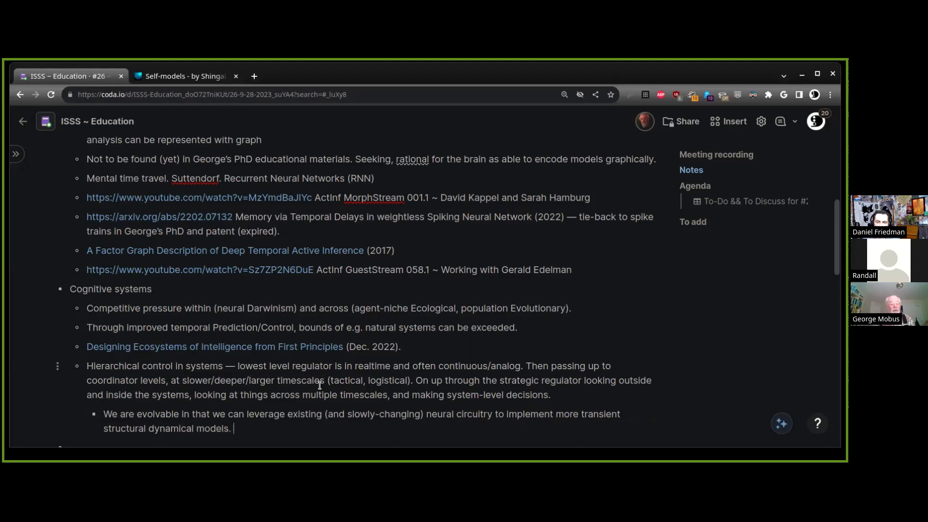
scroll(292, 312, "down", 1)
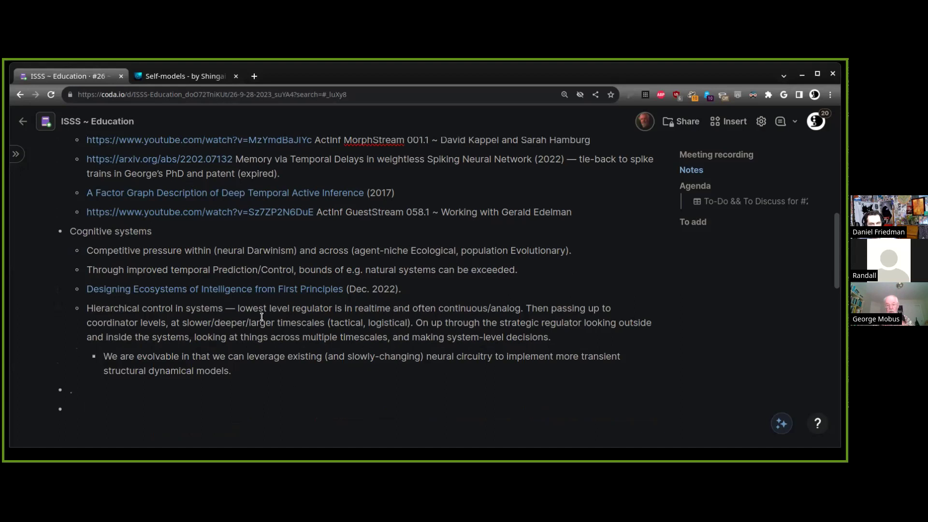
left_click(294, 381)
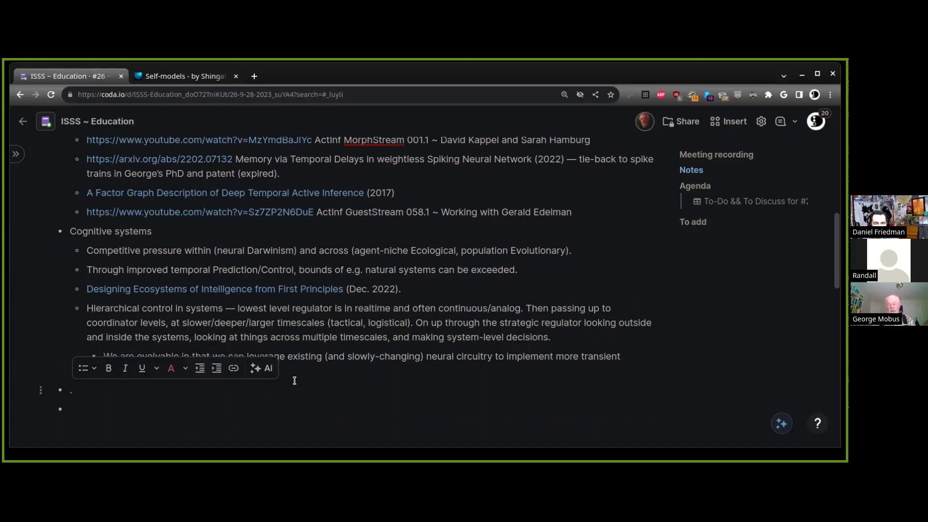
left_click(295, 380)
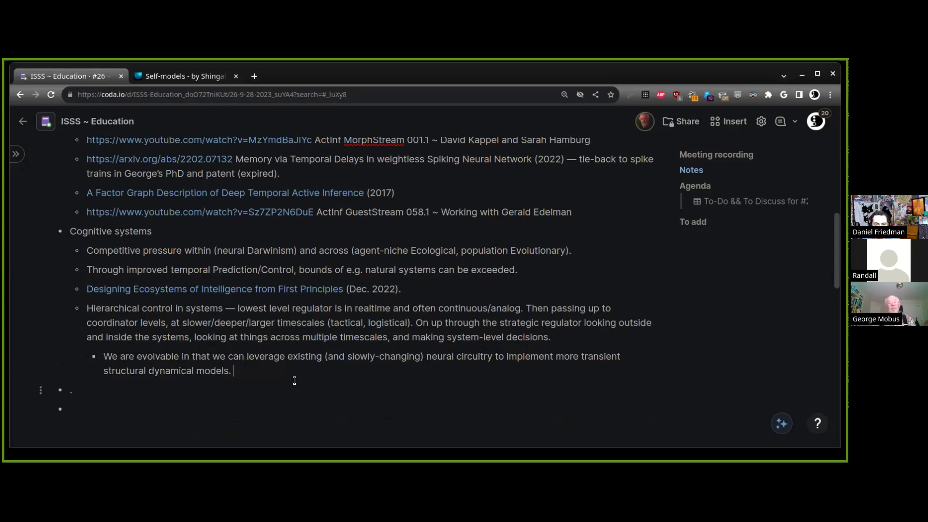
key("Up")
key("Up")
left_click(295, 380)
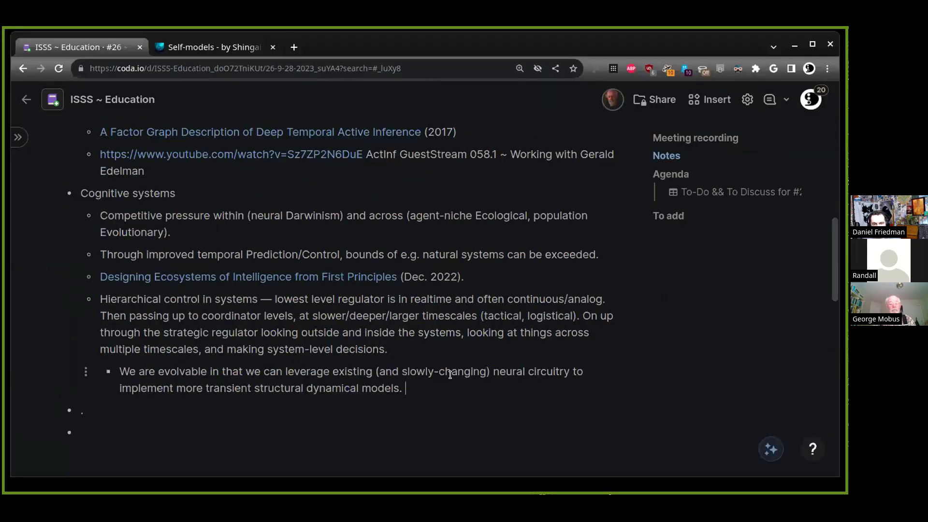
Below 'models.', type 'Synthetic systems/time. In the Darwinian context, niche', correcting 'times' and 'contxt'
key("Return")
type("Synthetic ")
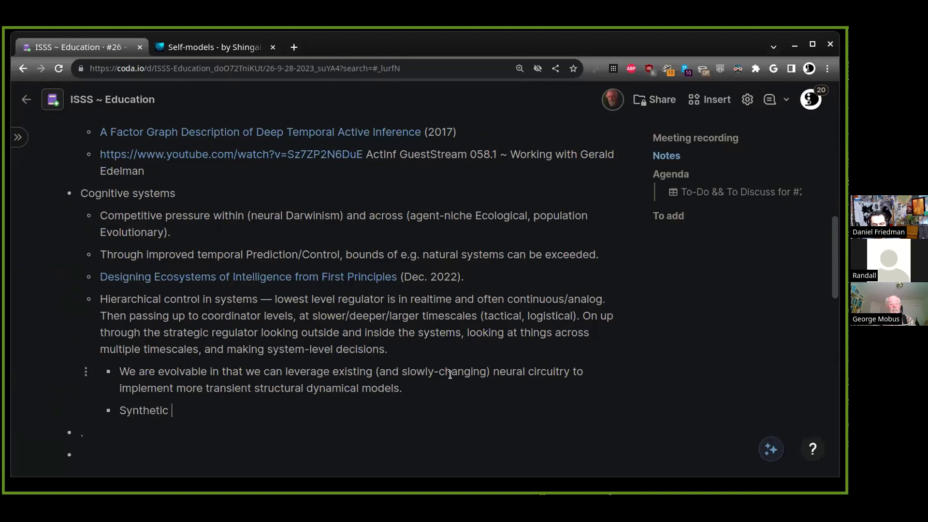
type("systems/time. In the Da")
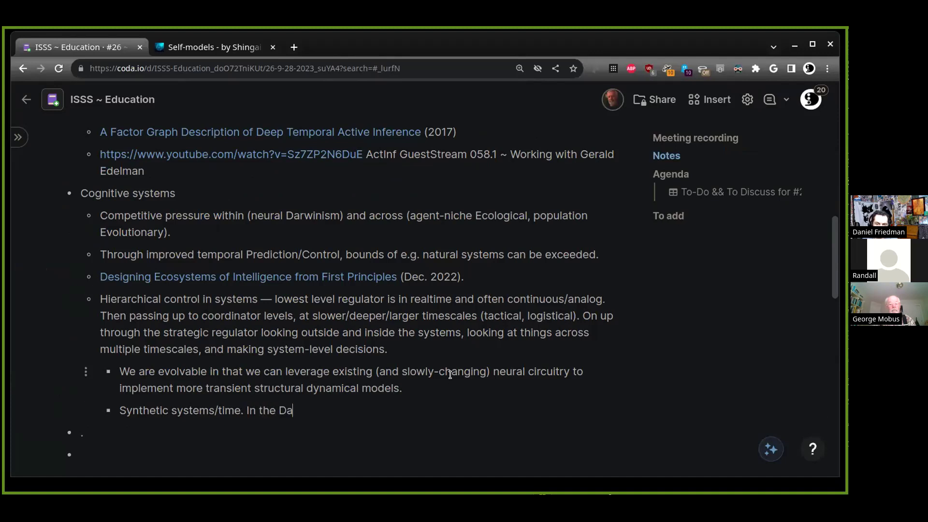
type("rwinian contxt")
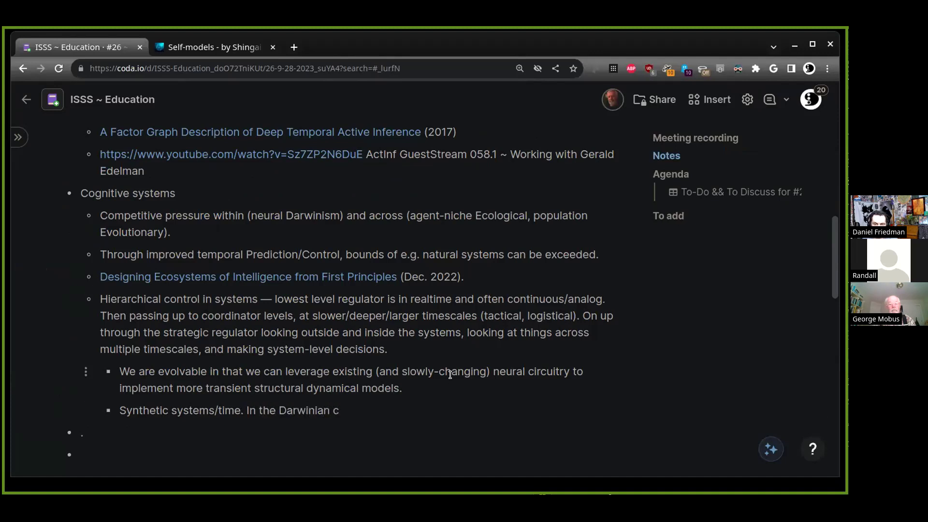
key("BackSpace")
type("ext")
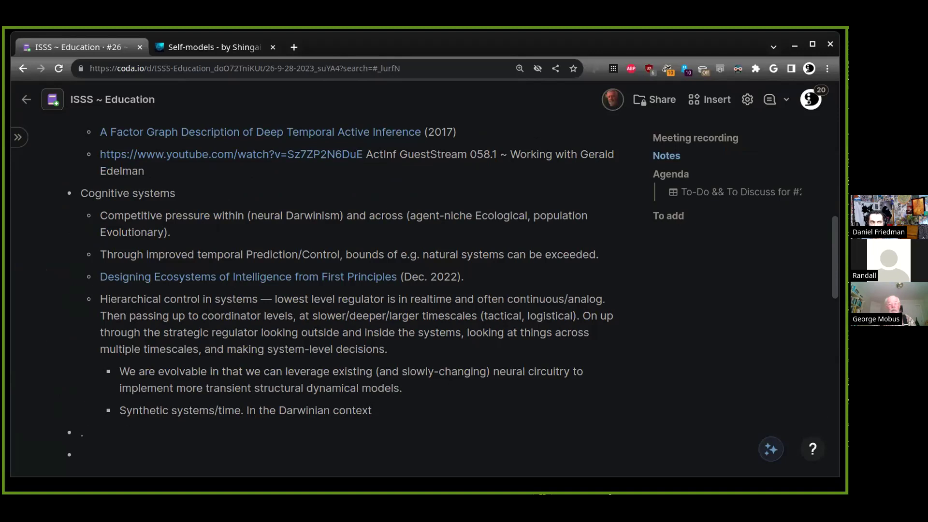
key("alt+Tab")
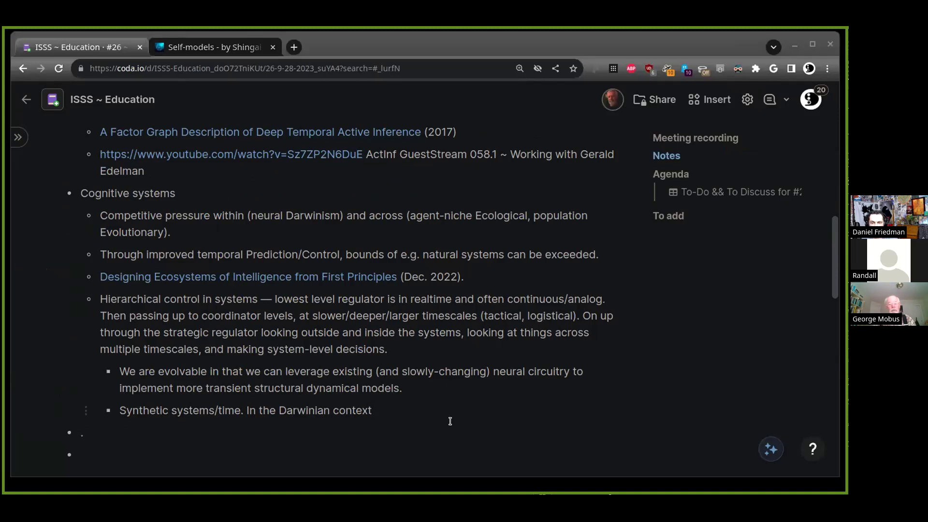
left_click(448, 411)
type(", niche")
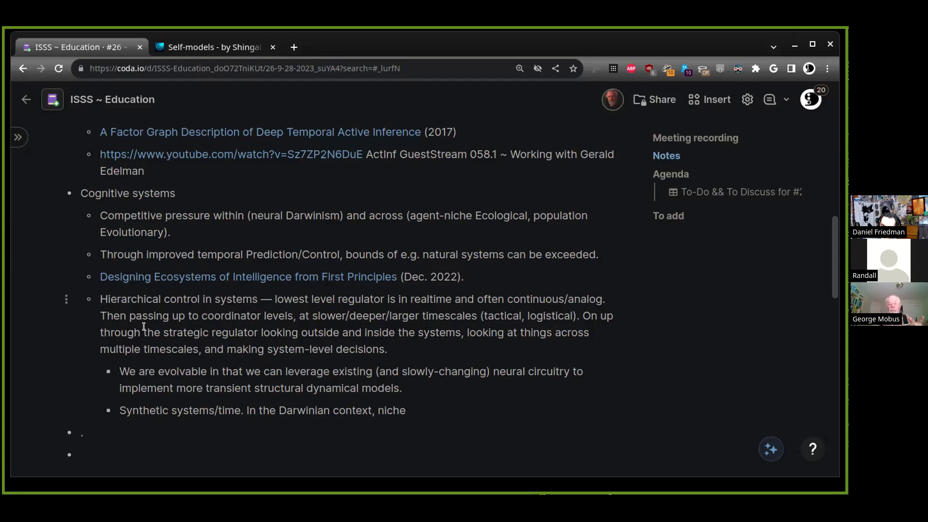
left_click(269, 229)
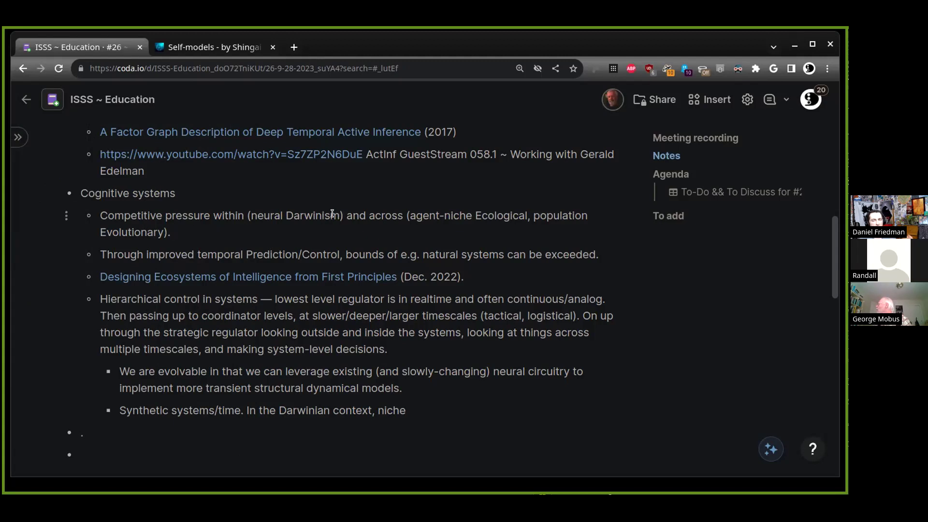
Select the phrase 'neural Darwinism' in the Competitive pressure bullet
left_click_drag(340, 215, 250, 216)
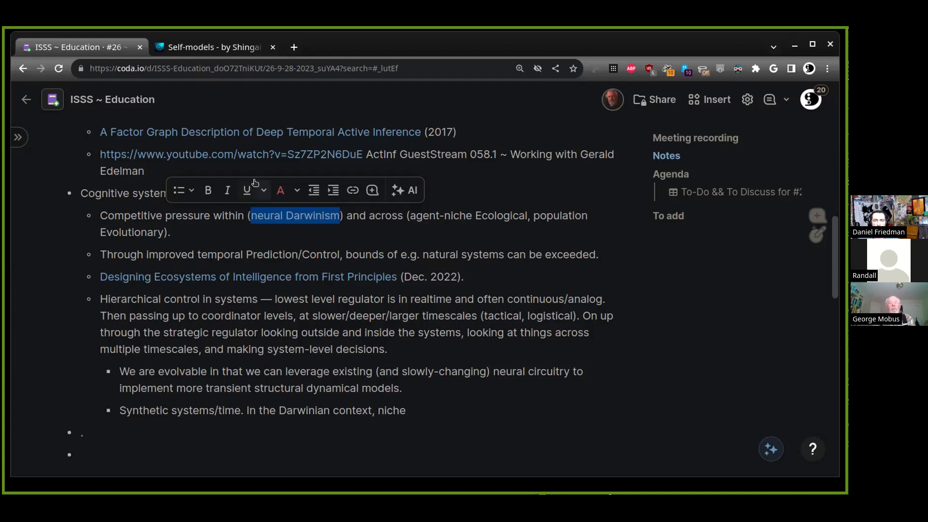
Clear that selection and select the 'across (agent-niche Ecological, population Evolutionary)' clause instead
left_click(191, 237)
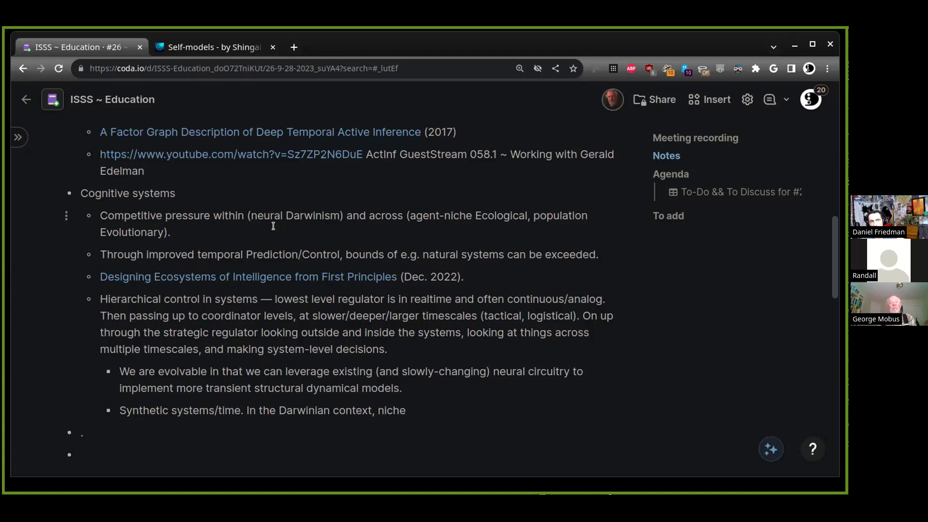
left_click(369, 215, "shift")
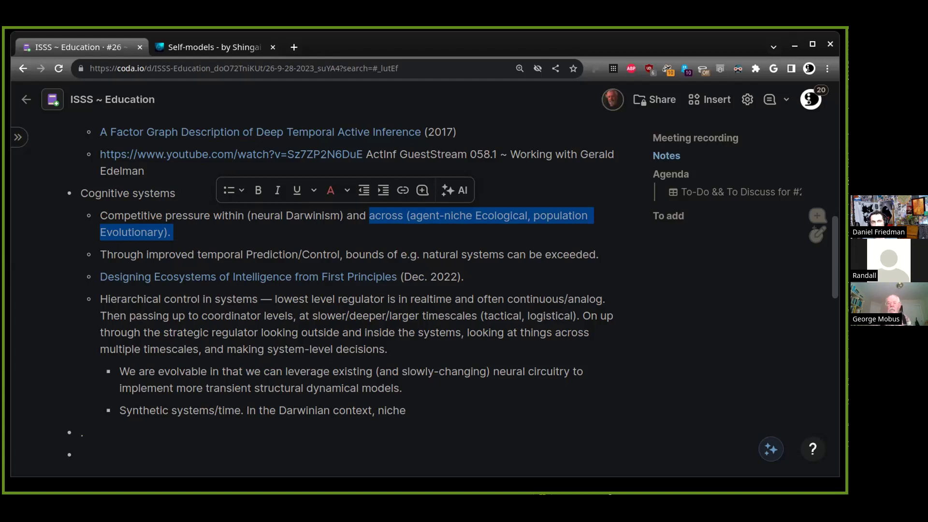
left_click(174, 232)
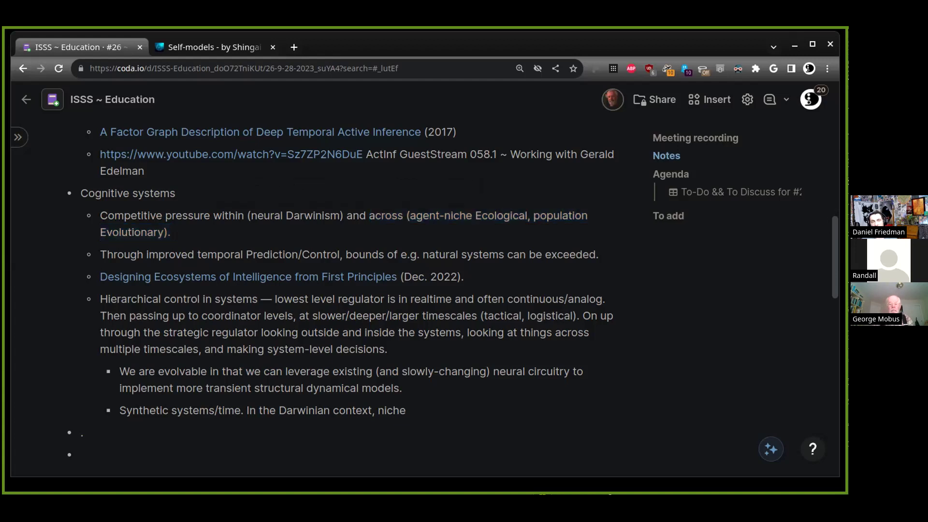
left_click(176, 254)
left_click(172, 316)
left_click(173, 333)
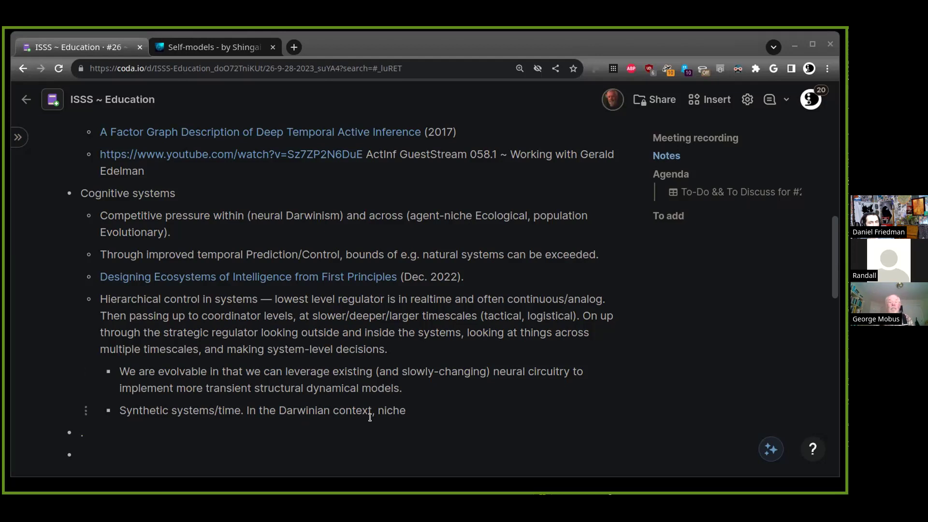
Add a nested note 'Self-modeling, self-construction, self-domestication.' below the niche line
left_click(449, 413)
key("Return")
type("Self-modeling, self-")
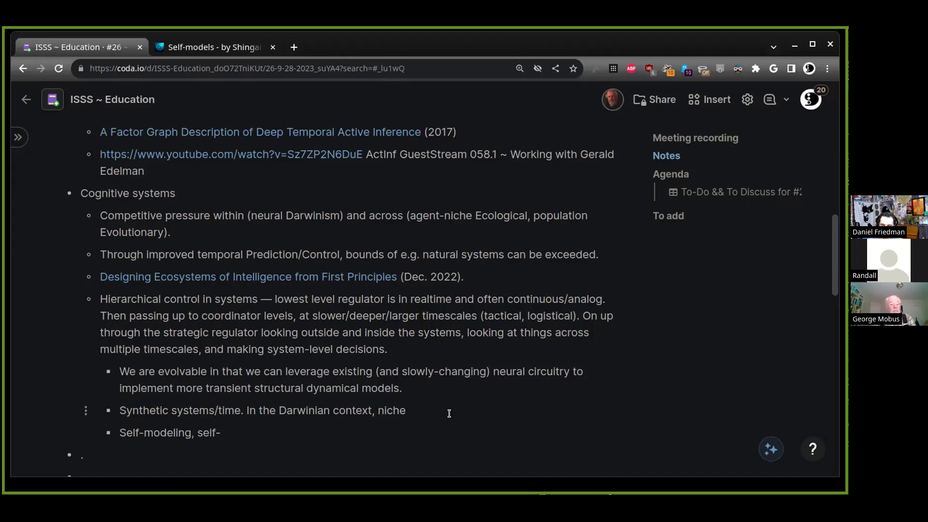
type("construction, self-d")
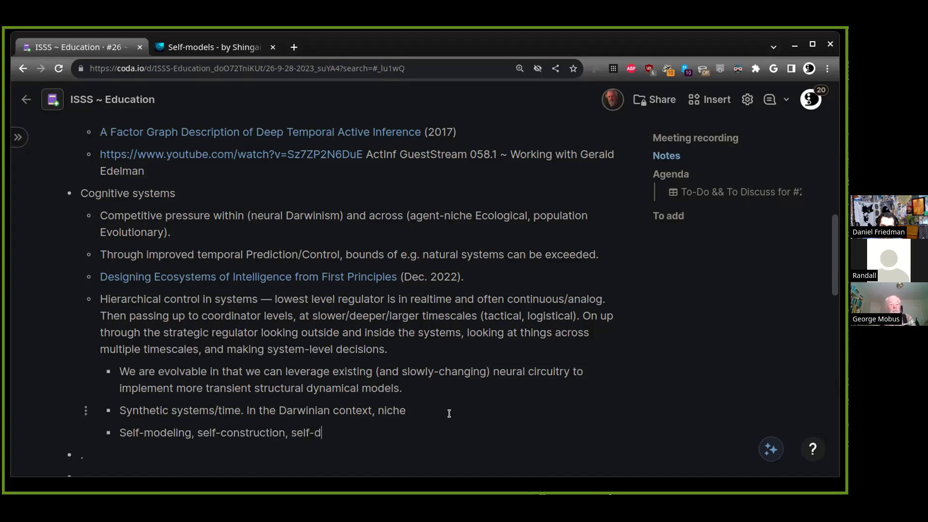
type("omestication.")
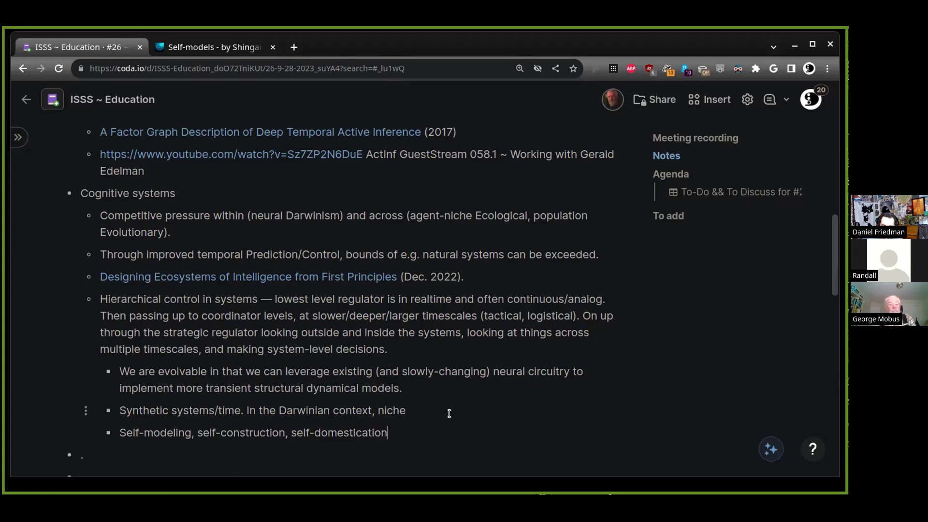
Move the Princeton Press 'The Ecology of Collective Behavior' tab into the Coda window as the second tab
mouse_move(18, 137)
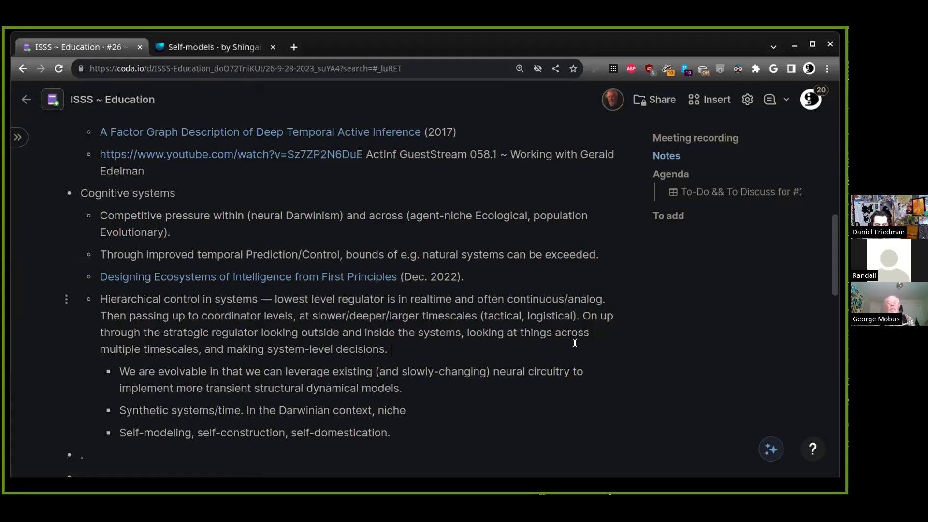
left_click(578, 348)
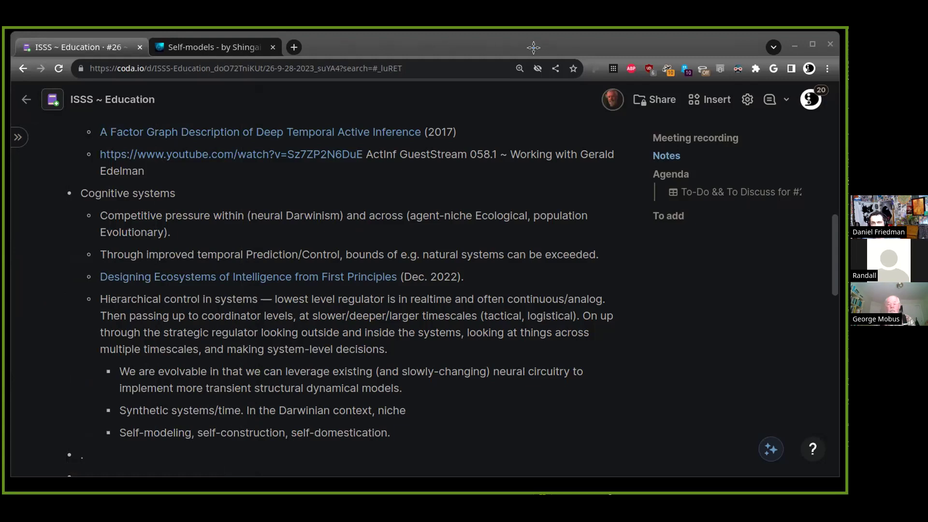
left_click_drag(533, 47, 251, 63)
Paste the Princeton book link into the empty Coda bullet, then close the Princeton book tab
left_click(83, 52)
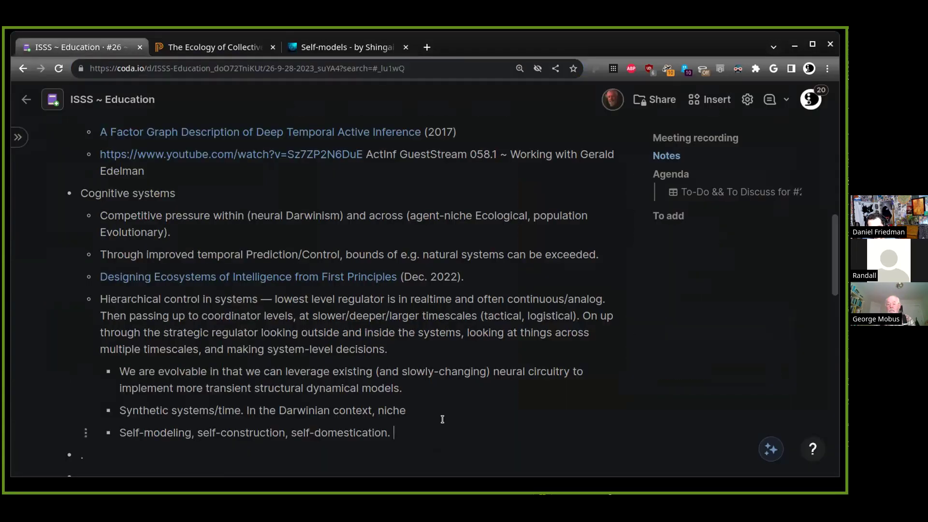
key("ctrl+v")
key("ctrl+Tab")
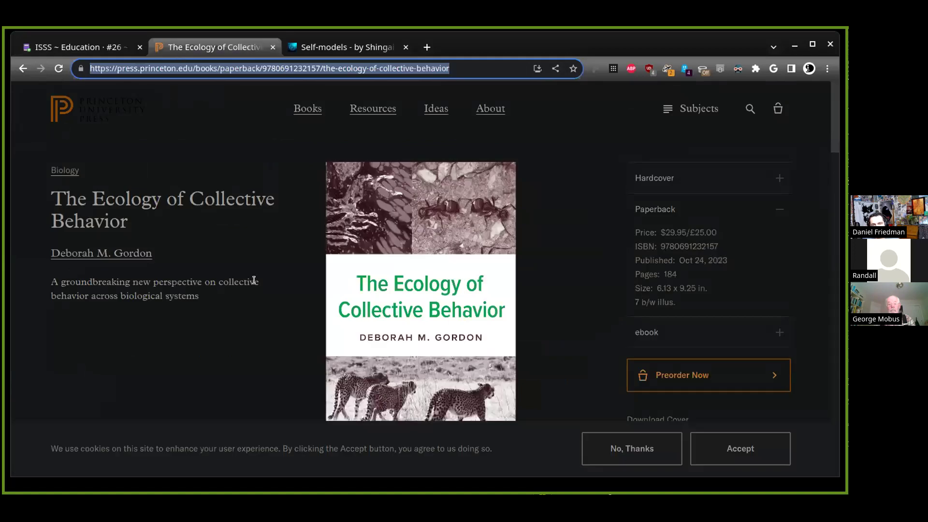
left_click(181, 254)
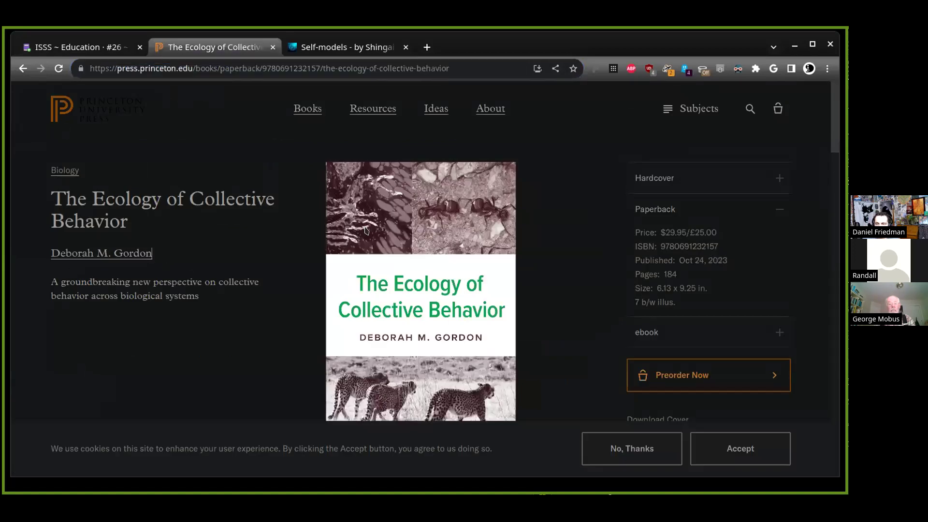
triple_click(706, 260)
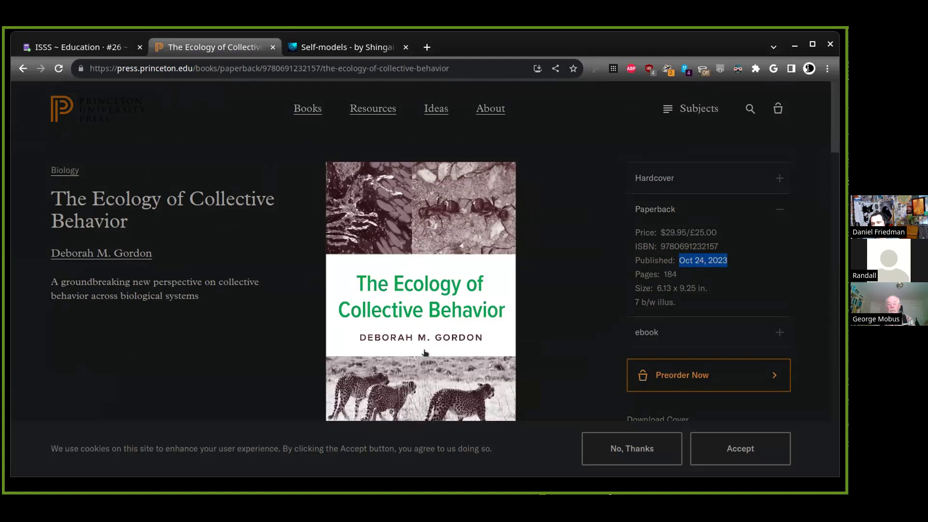
left_click(288, 303)
scroll(288, 303, "down", 2)
scroll(285, 306, "up", 2)
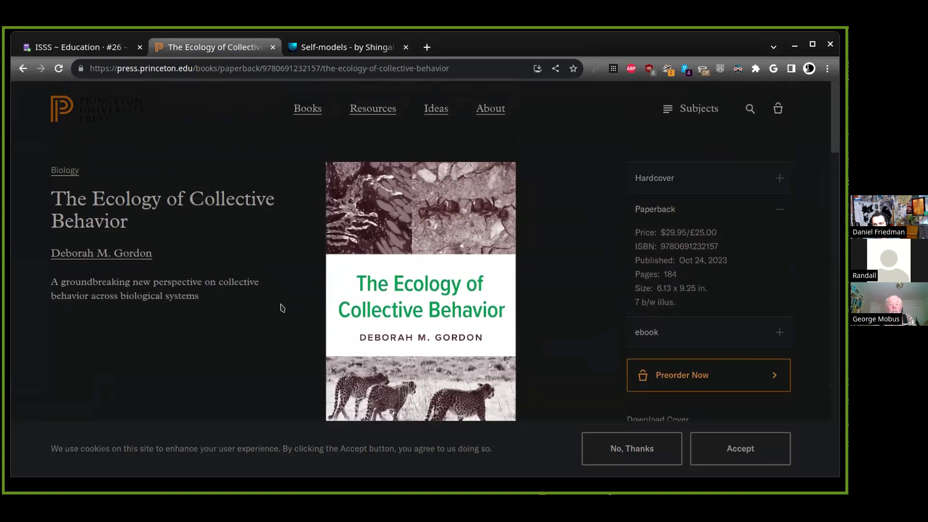
triple_click(255, 299)
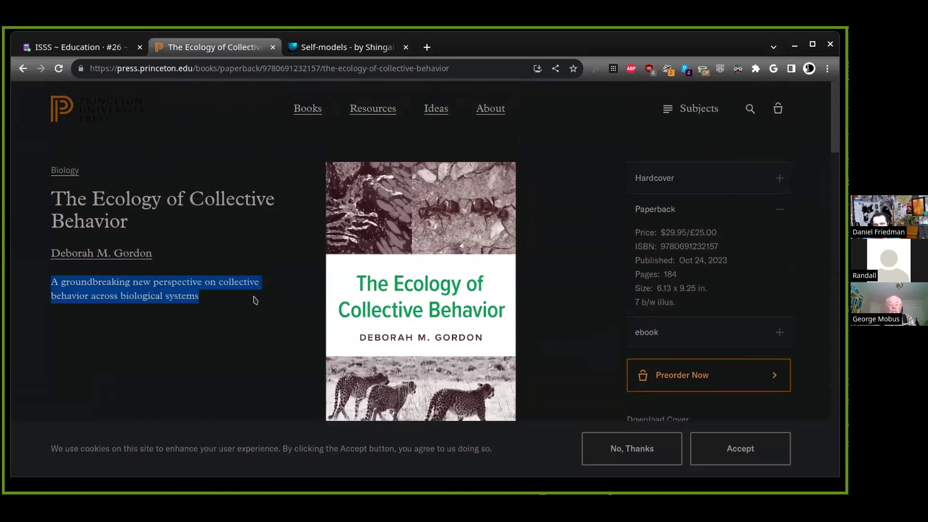
key("ctrl+w")
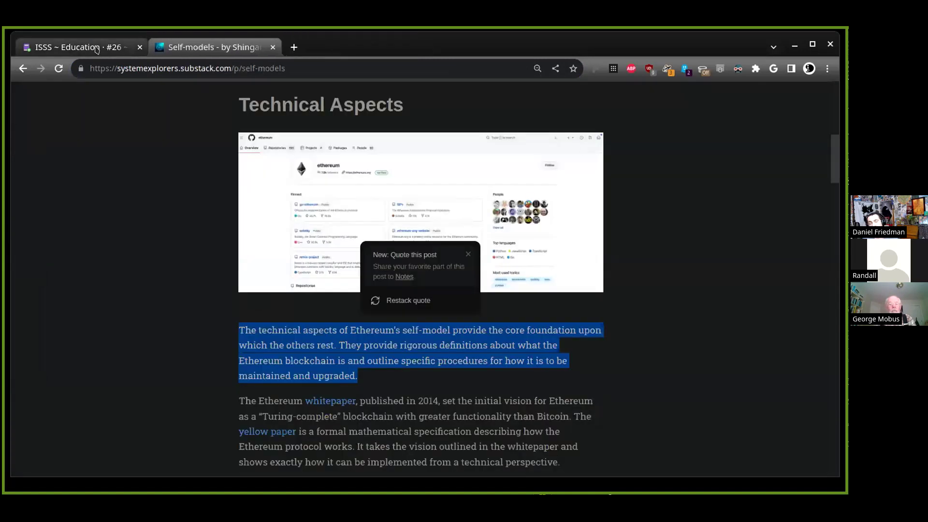
Switch back to the Coda notes, showing the Princeton link as the fourth hierarchical-control sub-point
left_click(96, 49)
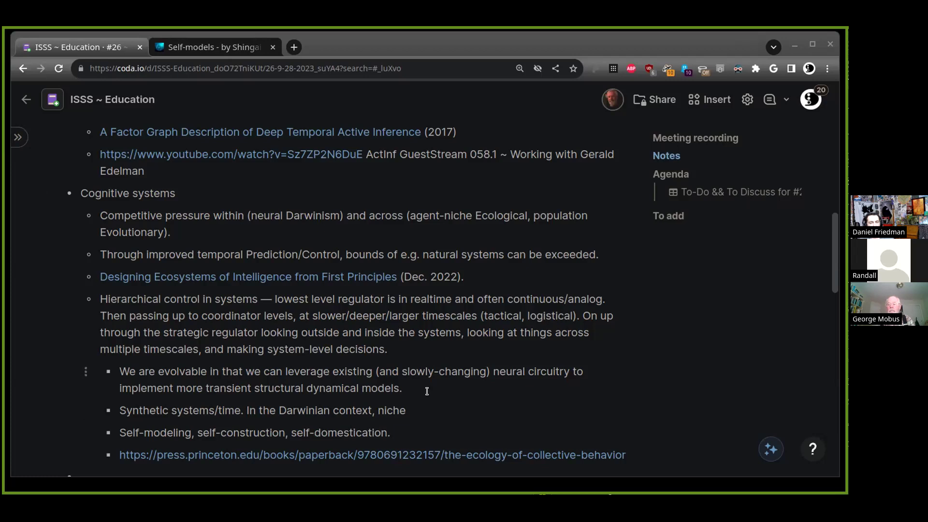
Add an indented sub-point 'Emergence (Chris Fields perspective).' below the book link
scroll(437, 398, "down", 3)
key("Return")
key("Tab")
type("Emergence (Chris Fields perspective)./")
key("BackSpace")
key("BackSpace")
Add the sub-point 'Natural, Artificial, Synthetic systems — "built from bottom up" non-linear and multiscale systems.'
key("Return")
type("M")
key("BackSpace")
type("Natural,")
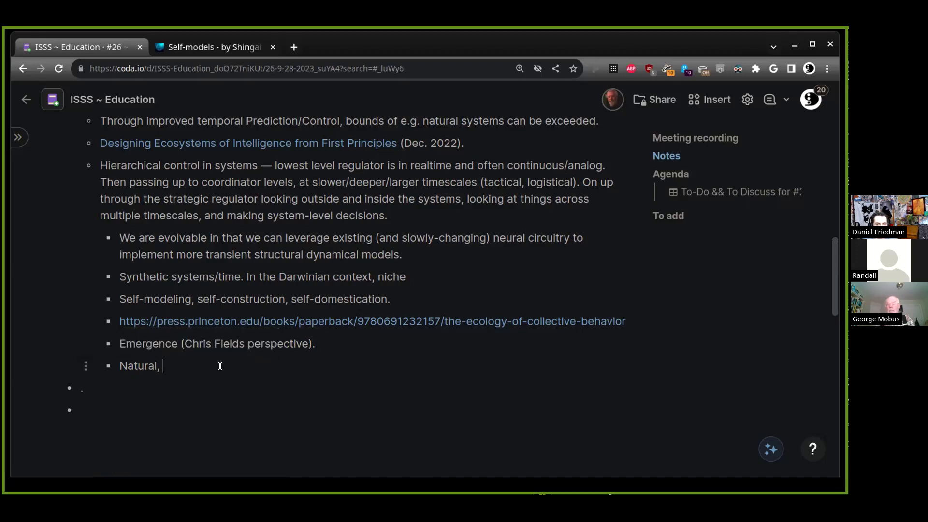
type("Artificatio")
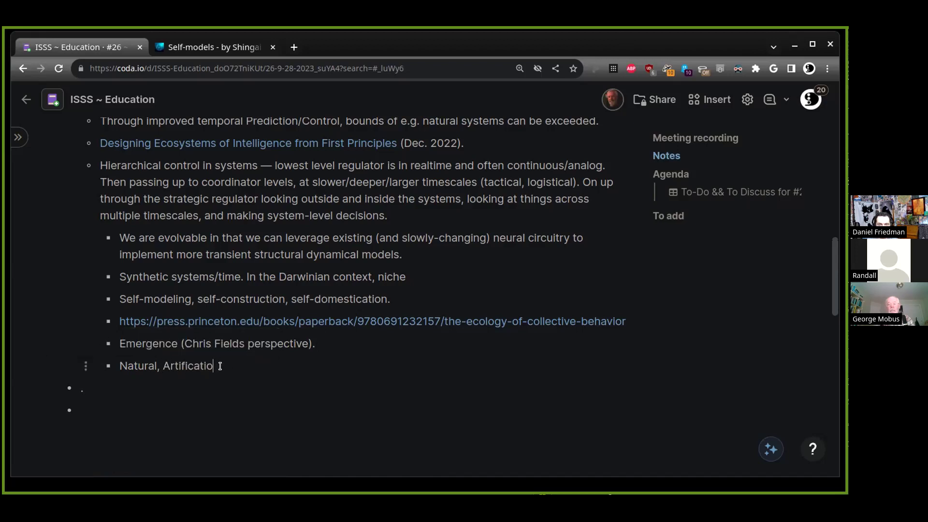
key("BackSpace")
key("BackSpace")
key("BackSpace")
key("BackSpace")
type("ial, Synthe")
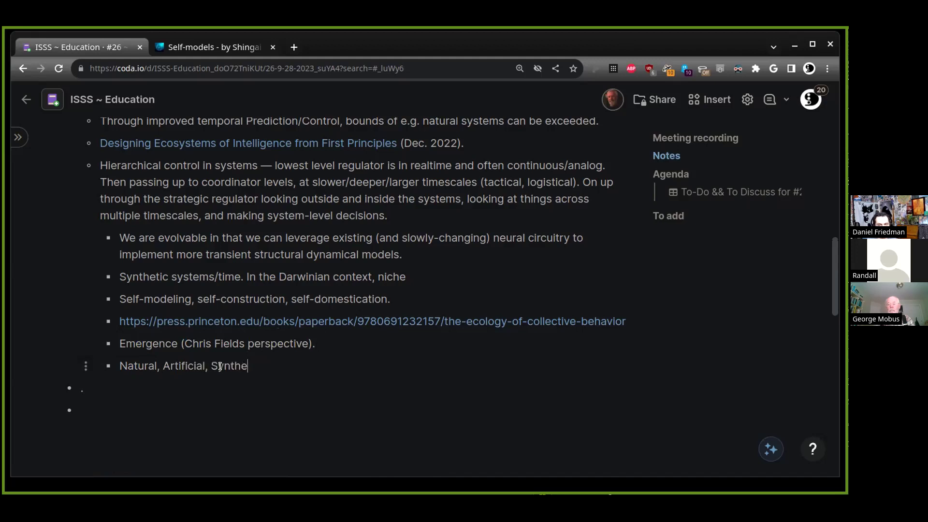
type("tic systems —\"\"")
key("BackSpace")
key("BackSpace")
type("\"built from")
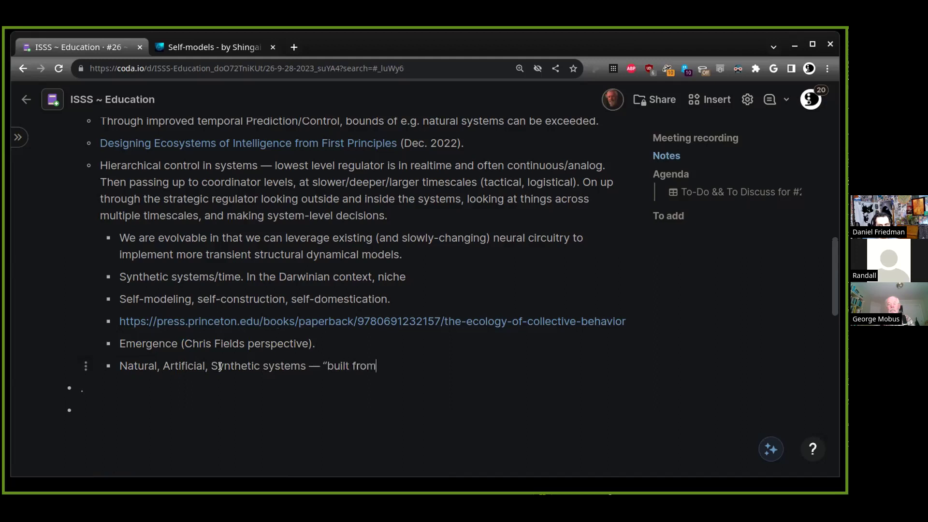
type(" bottom up\" -- co")
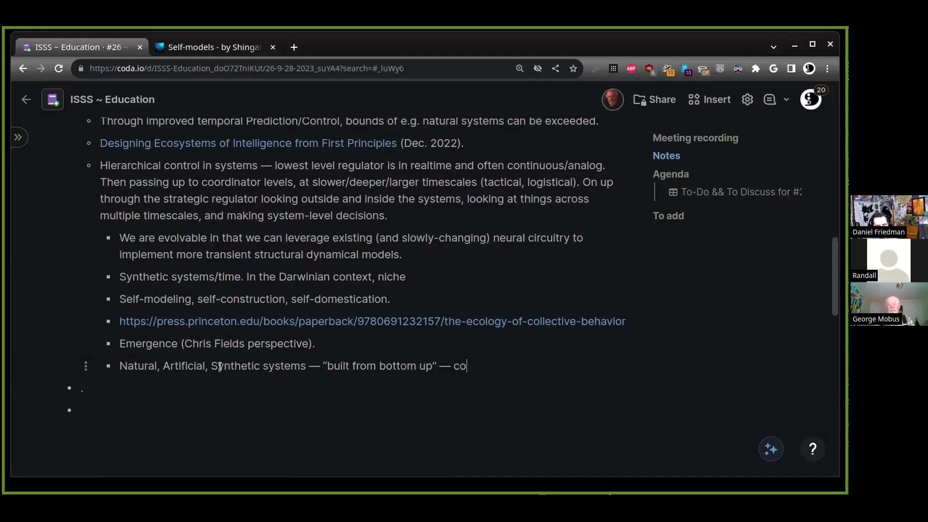
key("BackSpace")
key("BackSpace")
type("non-linear.")
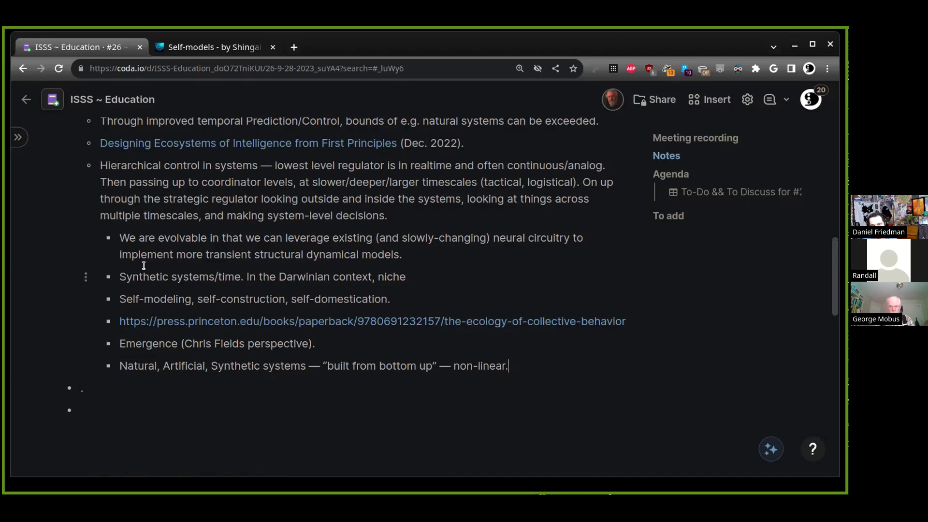
key("BackSpace")
key("BackSpace")
type("and multisca")
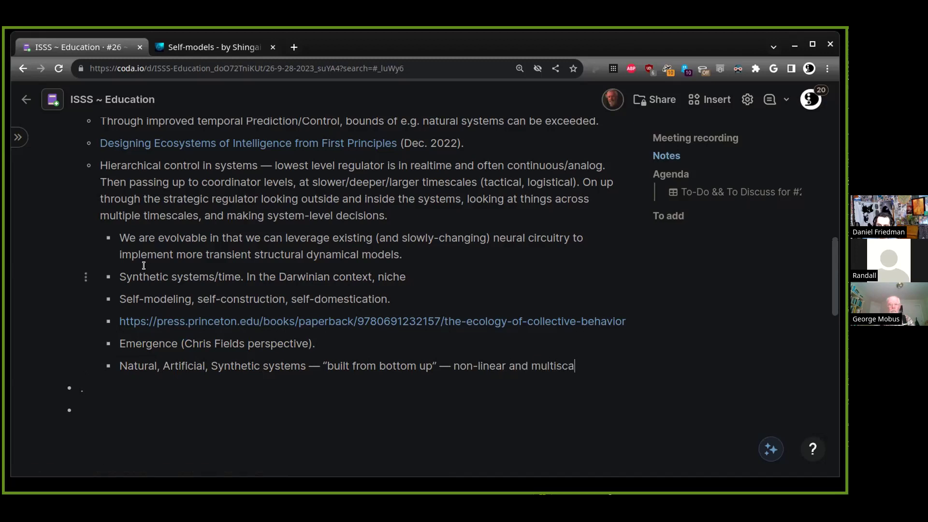
type("le systems")
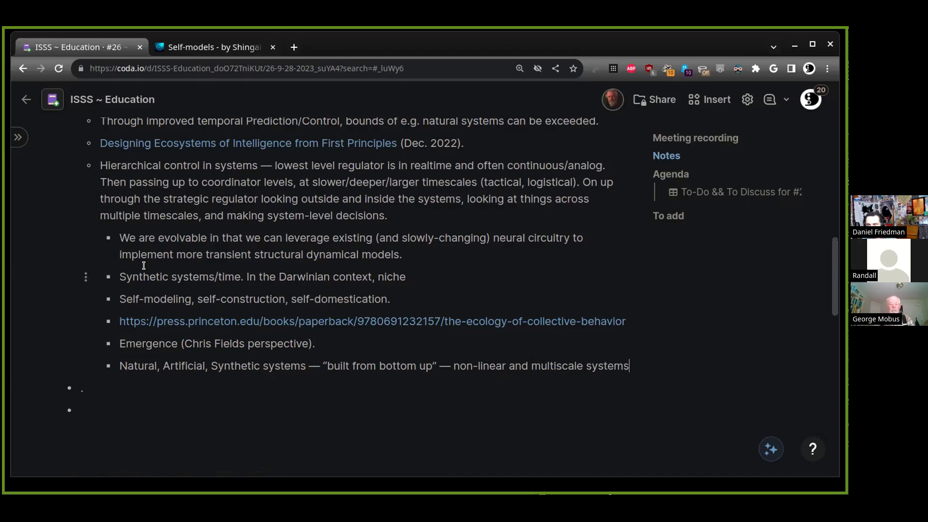
type(".")
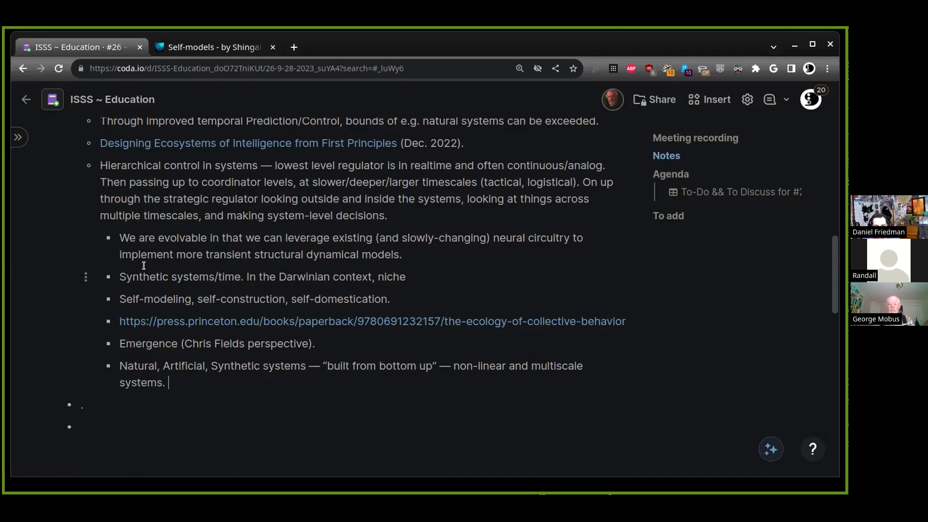
Finish the systems line with 'Many discontinuities, loops, etc.'
type("Things")
key("ctrl+BackSpace")
type("Many discontinuities, loops, et.c")
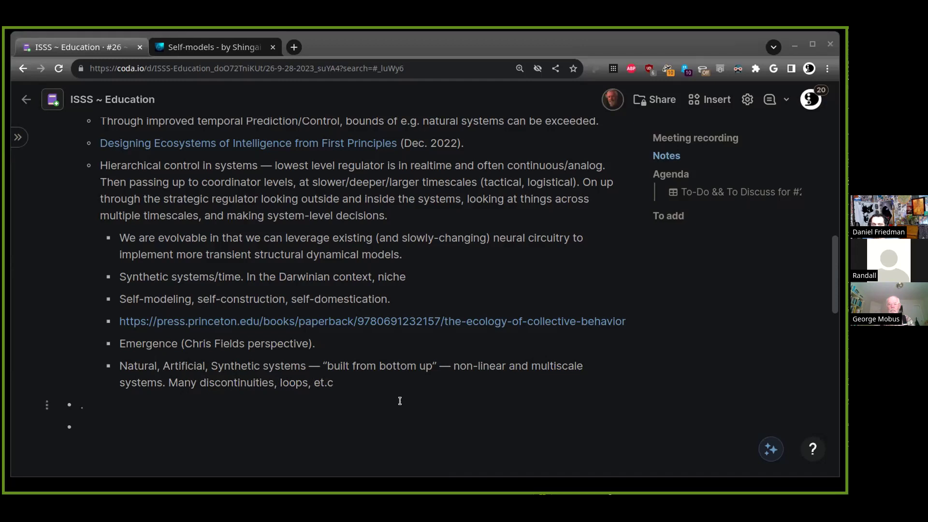
left_click(437, 382)
key("BackSpace")
key("BackSpace")
type("c.")
Add the sub-point 'Through the lens of mental time travel.' after the systems line
left_click(251, 366)
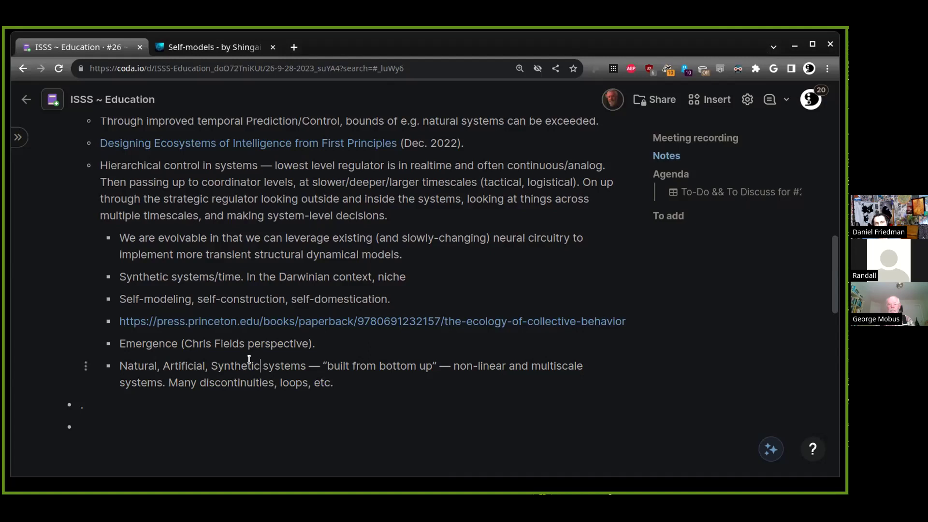
key("Home")
key("Return")
type("Through the lens of men")
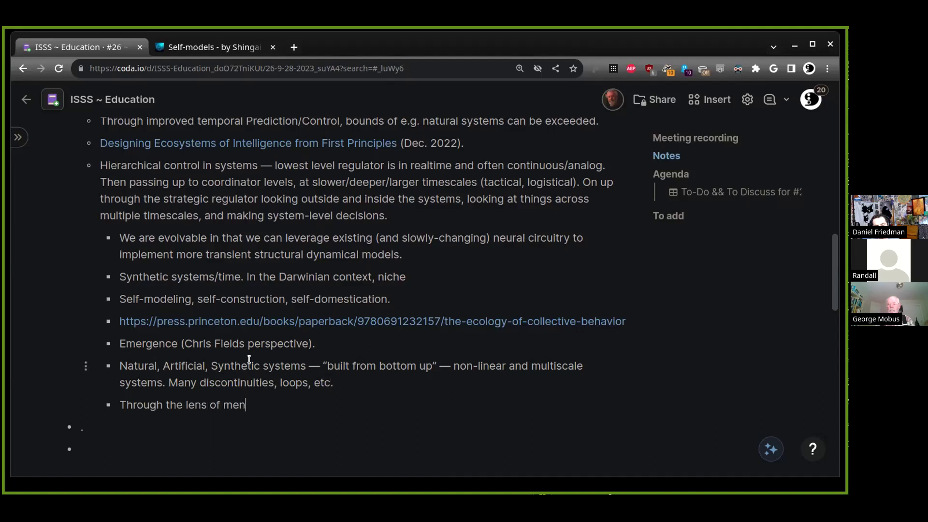
type("tal time travel.")
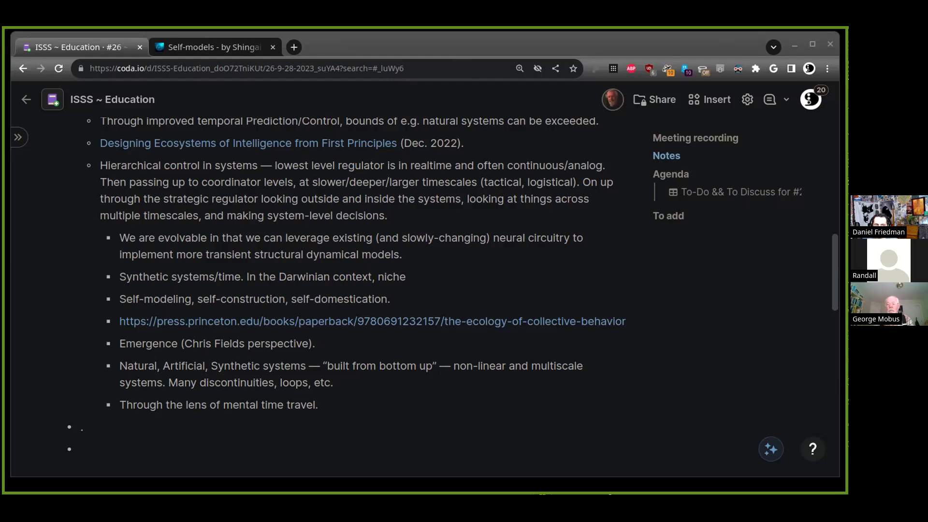
left_click(201, 404)
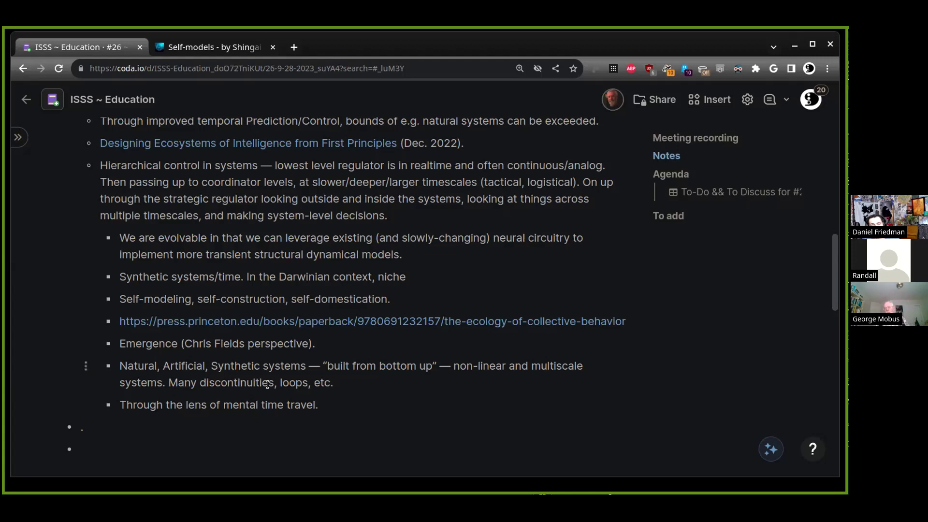
Select the words Synthetic and then Artificial in the systems sub-point without editing them
left_click(247, 368)
double_click(239, 368)
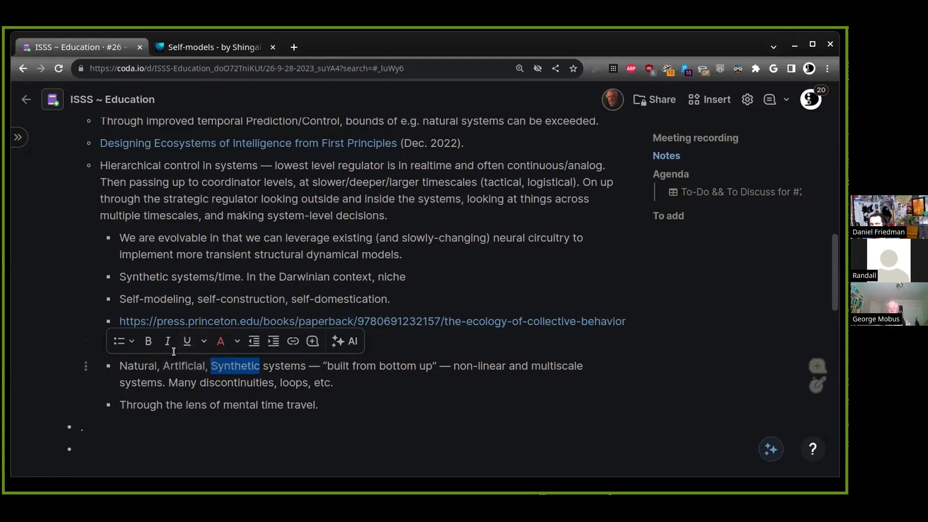
double_click(218, 364)
left_click(227, 371)
double_click(232, 367)
double_click(188, 367)
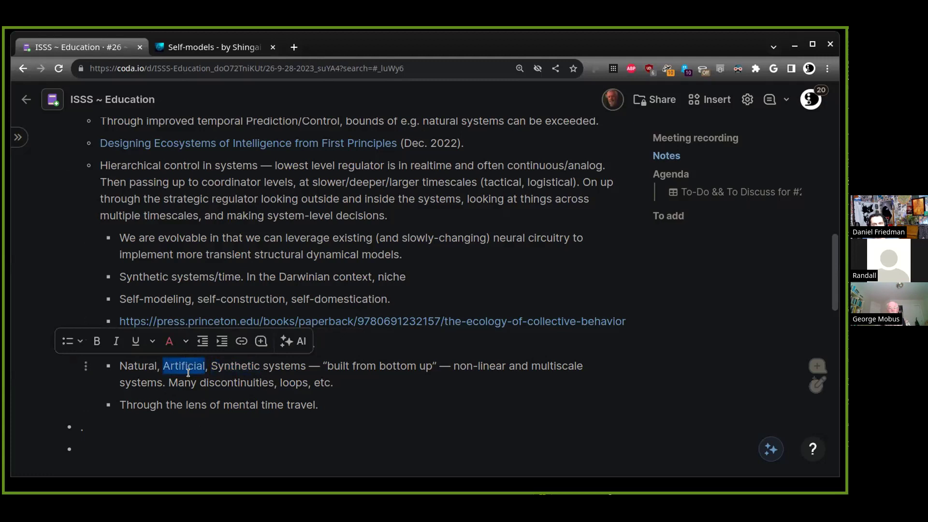
left_click(197, 369)
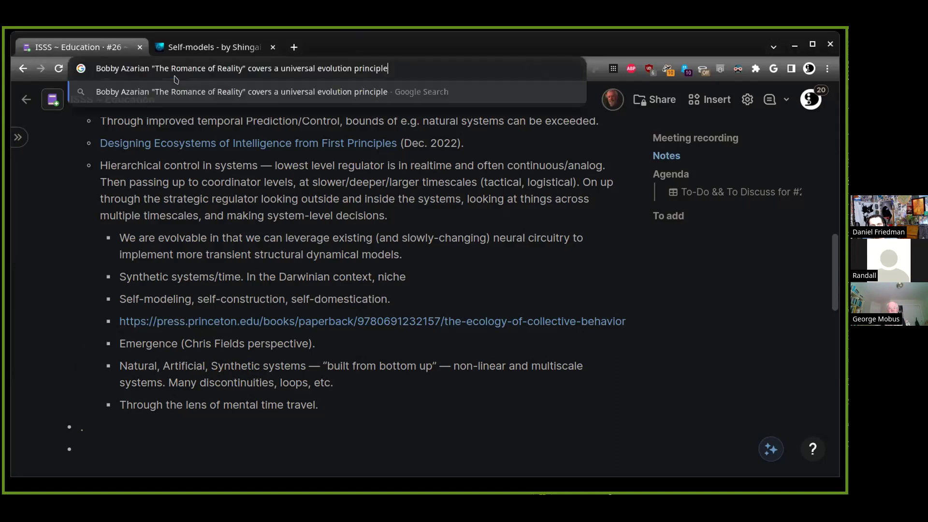
left_click(419, 405)
type("Bobby Azarian \"The Romance of Reality\" covers a universal evolution principle")
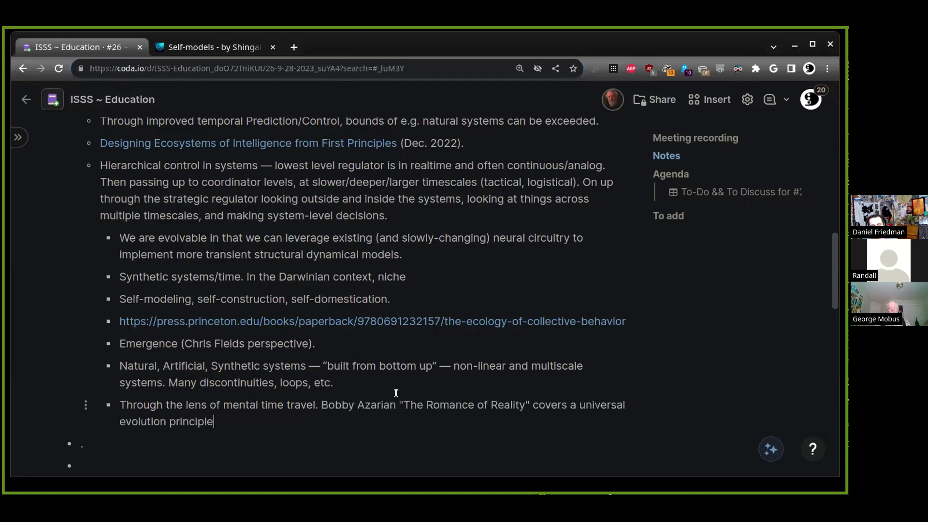
left_click(319, 403)
key("Return")
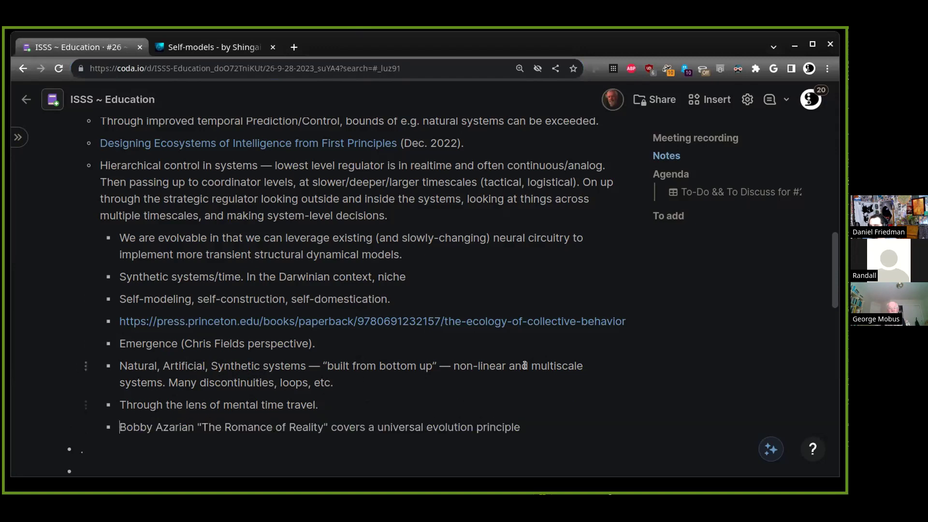
left_click(525, 413)
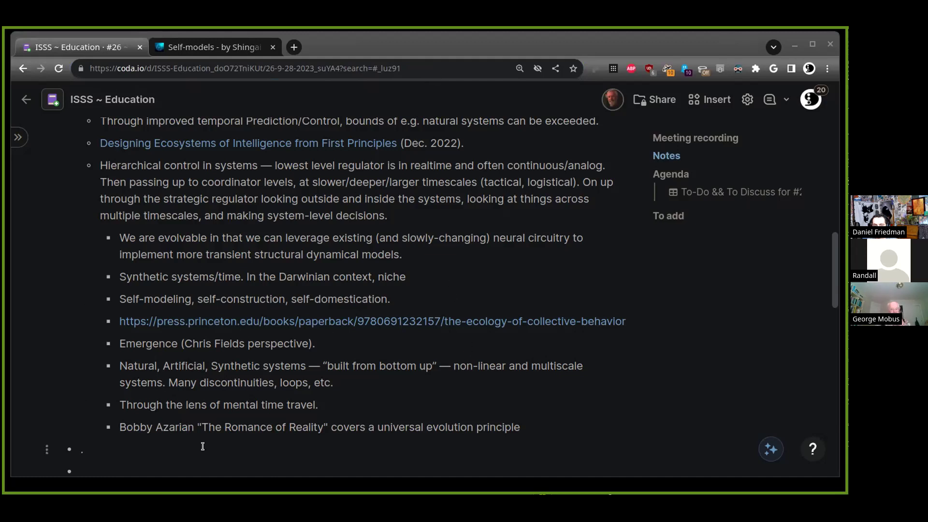
type("https://allpoetry.com/poem/14608180-The-Mental-Traveller-by-William-Blake")
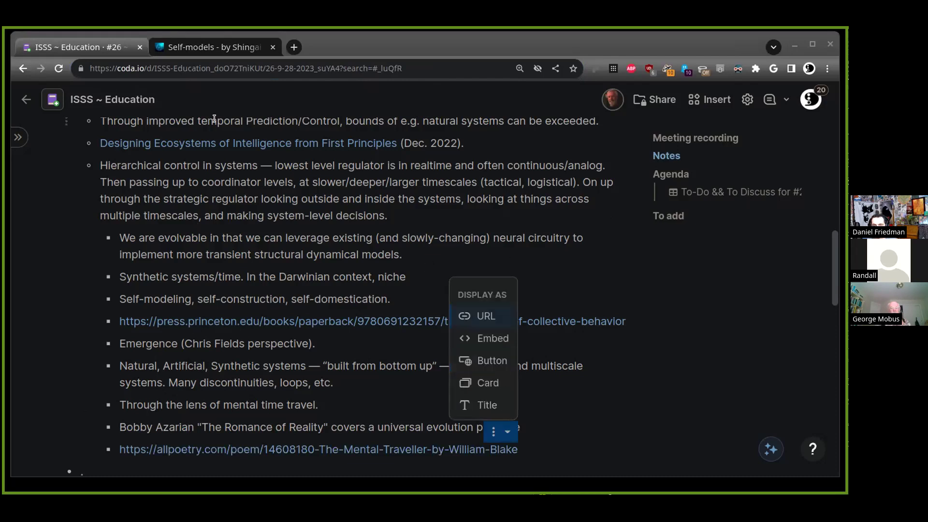
left_click(616, 445)
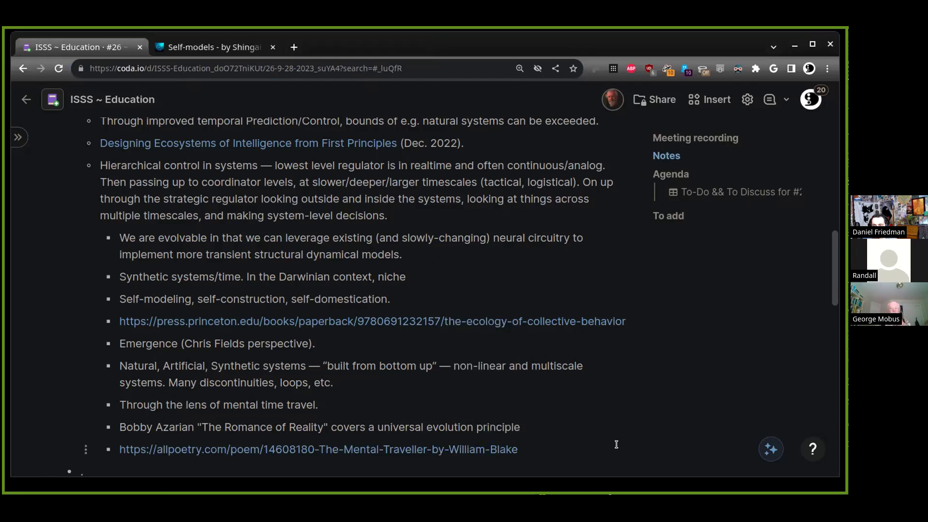
type("The Mental Traveller")
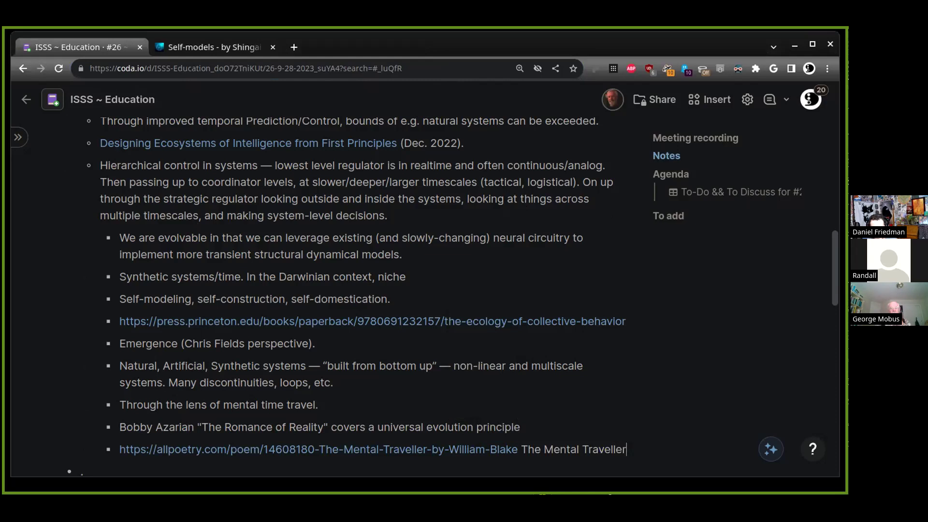
type(", William ")
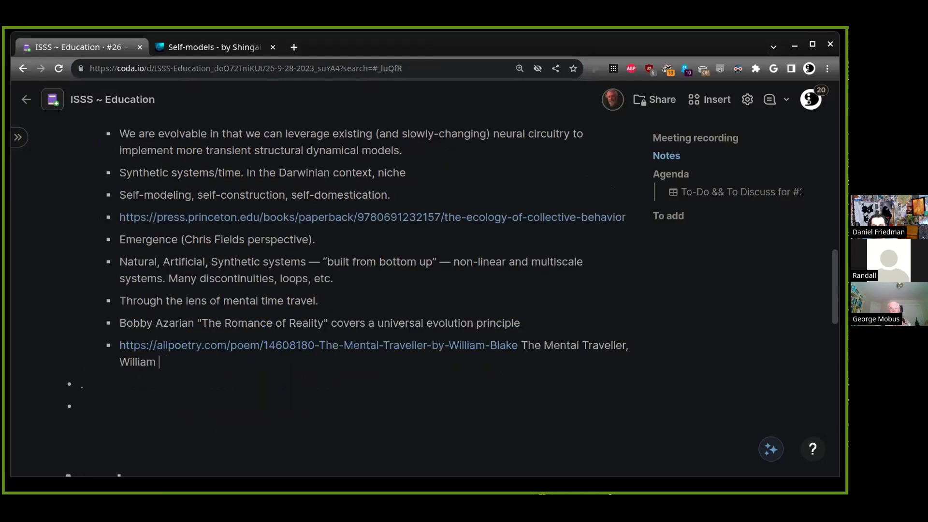
type("Blake.")
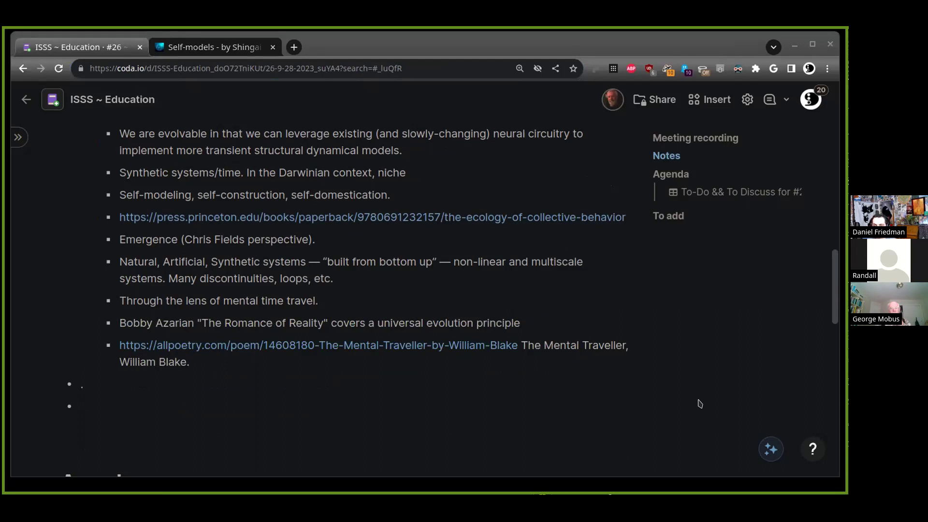
left_click(214, 346)
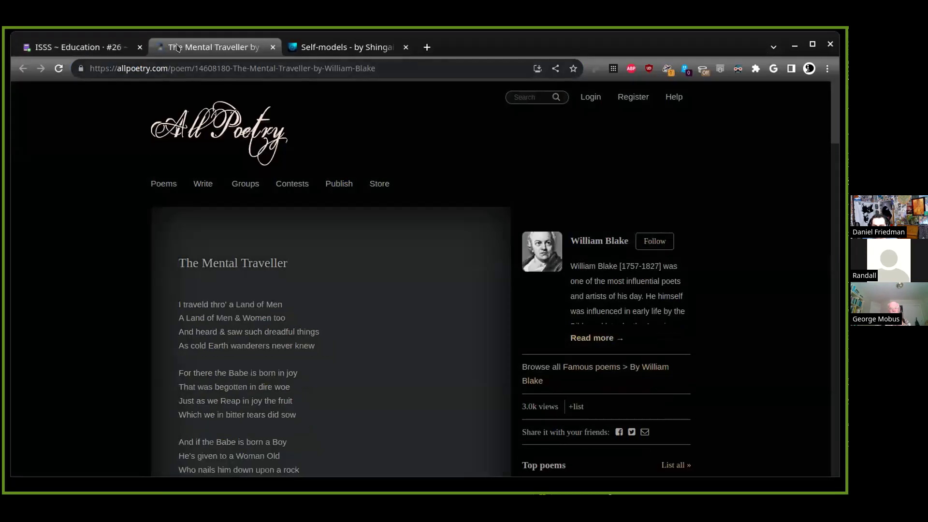
scroll(338, 237, "down", 15)
scroll(355, 246, "down", 15)
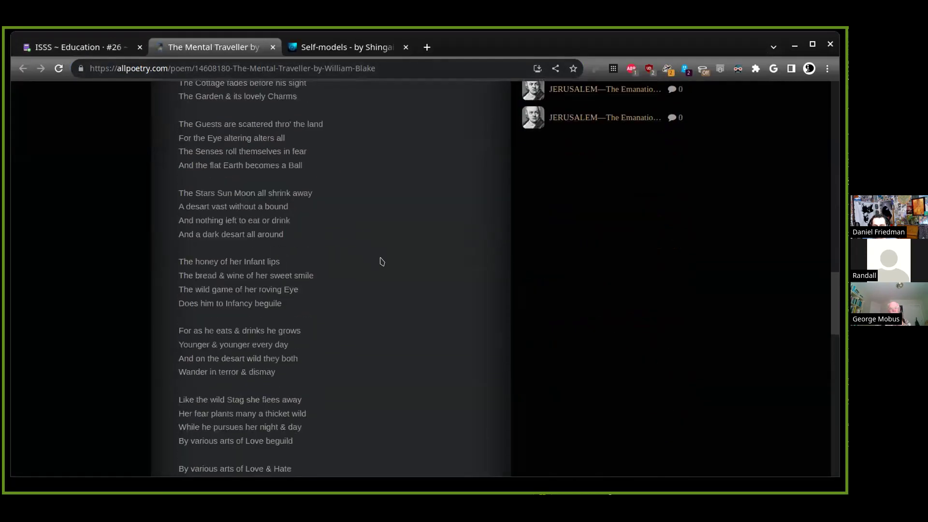
scroll(400, 242, "down", 5)
key("ctrl+w")
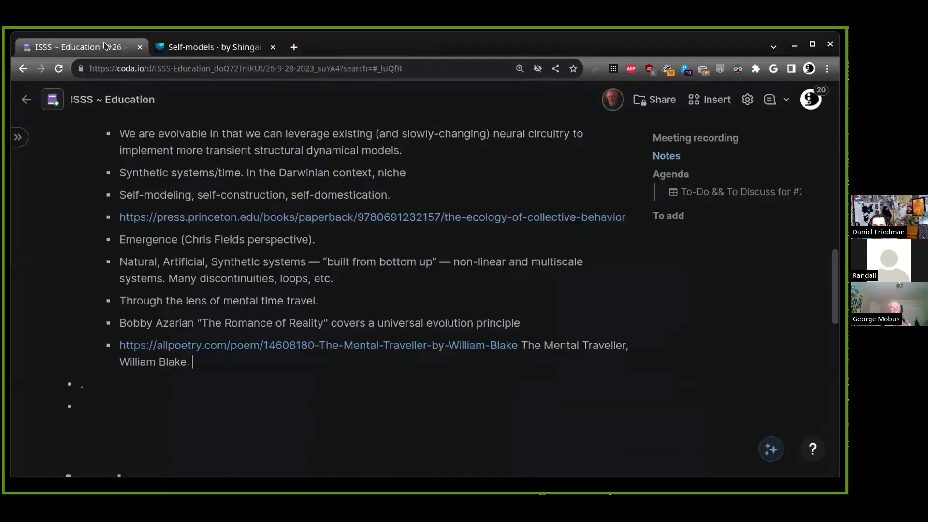
Add an indented sub-point 'And systems within systems, with different' under the mental time travel line
left_click(512, 310)
key("Return")
key("BackSpace")
key("Return")
key("Tab")
type("And w")
key("BackSpace")
type("systems within systems,")
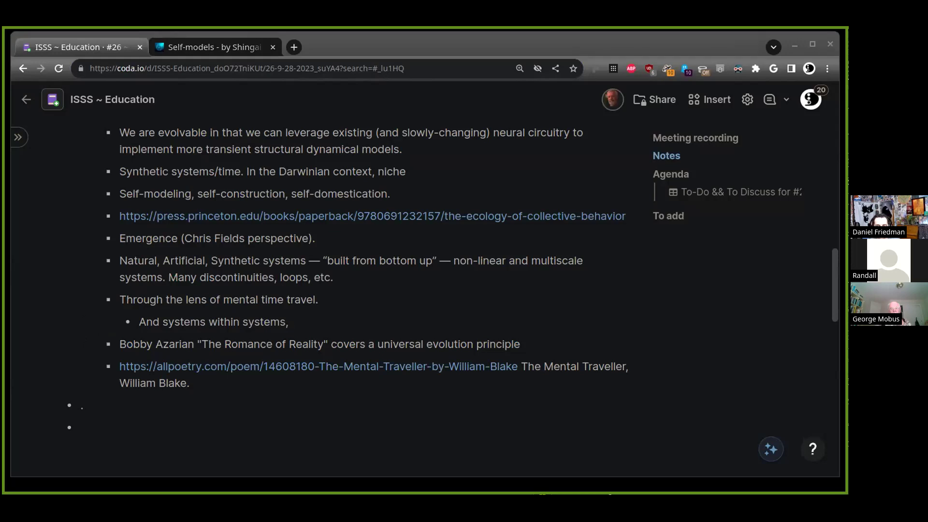
left_click(197, 317)
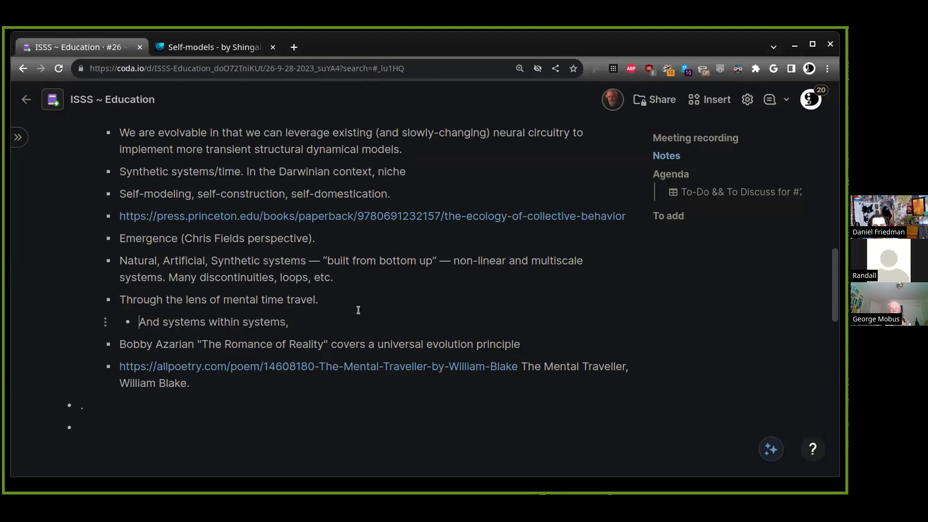
left_click(362, 316)
type("with different")
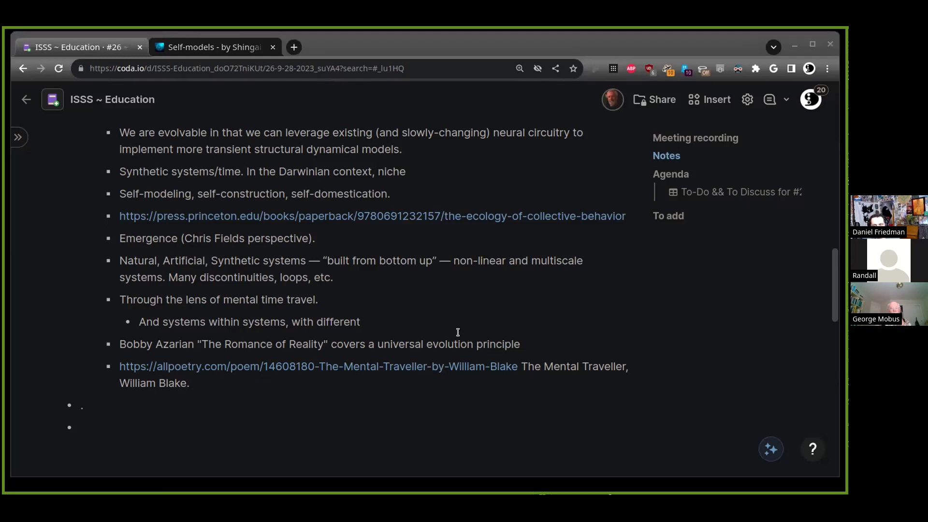
Paste Blake's quote 'I must create a system, or be enslaved by another man's' after 'William Blake.'
left_click(218, 385)
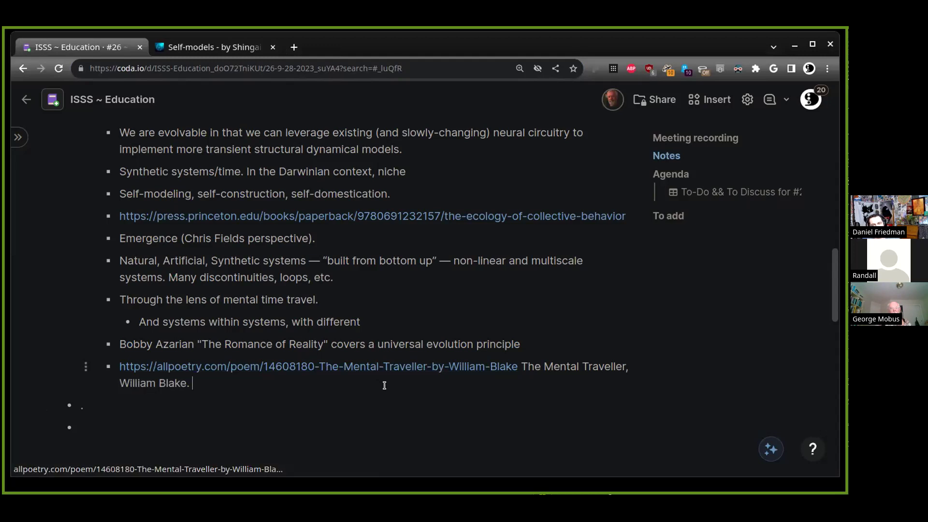
left_click(598, 367)
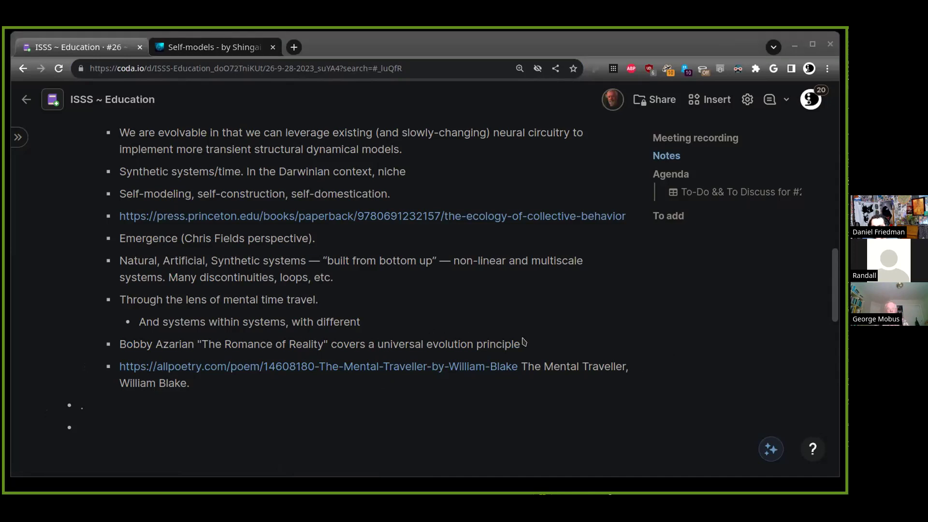
left_click(207, 389)
type("'I must create a system, or be enslaved by another man's. I will not reason and compare: my business is to create.'")
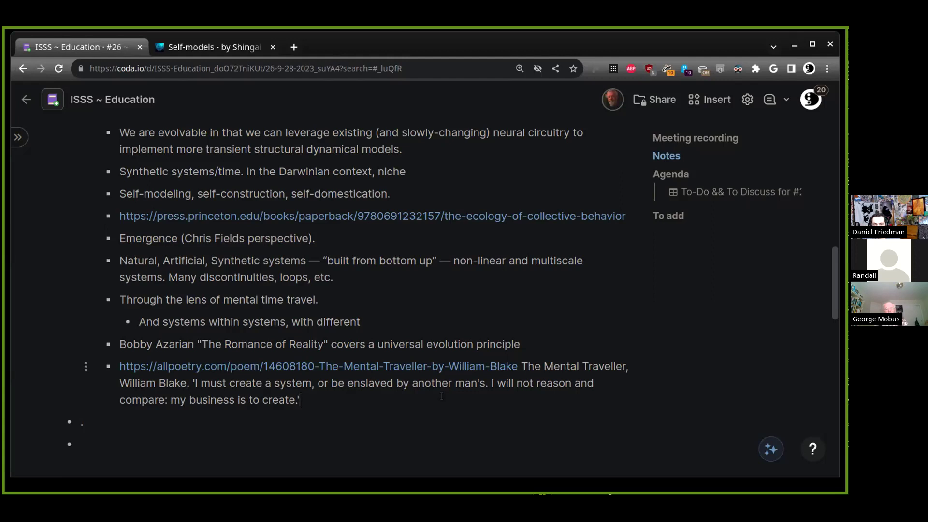
scroll(421, 323, "up", 1)
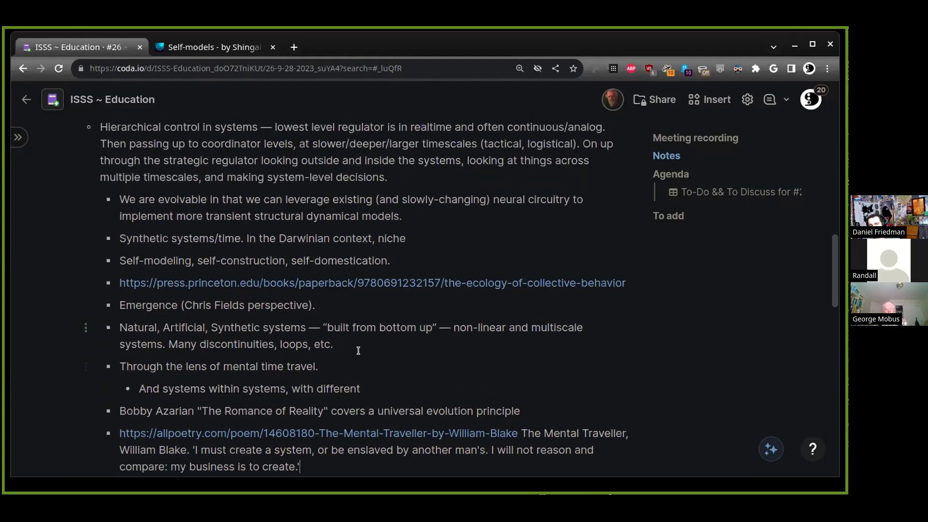
scroll(362, 351, "up", 5)
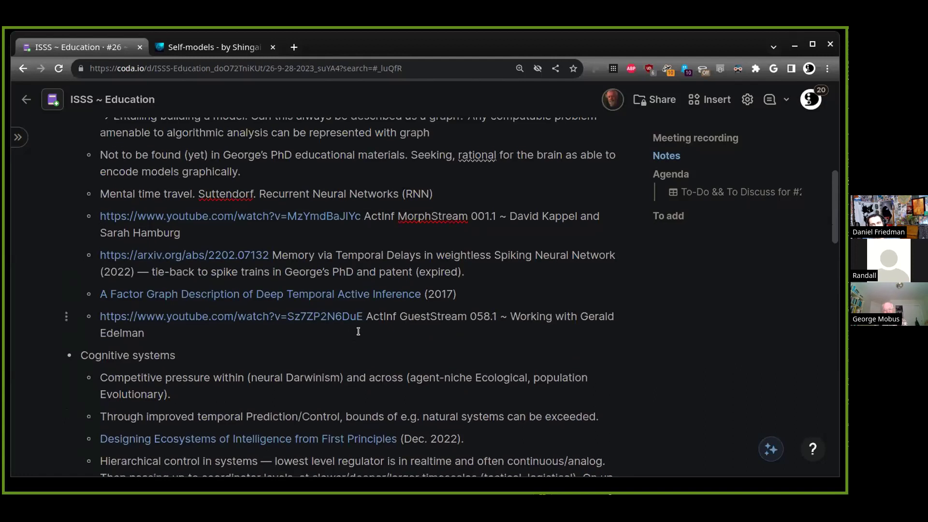
scroll(360, 329, "up", 2)
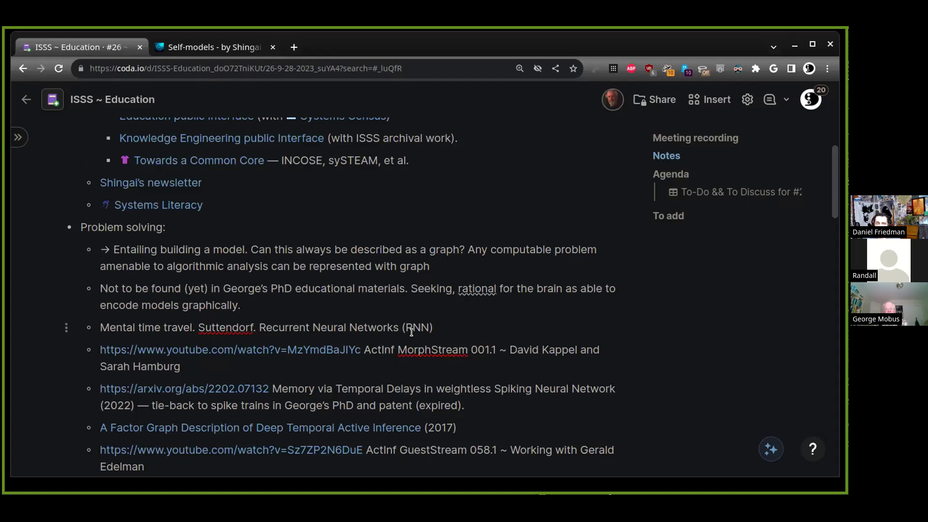
scroll(411, 332, "down", 5)
scroll(412, 332, "down", 5)
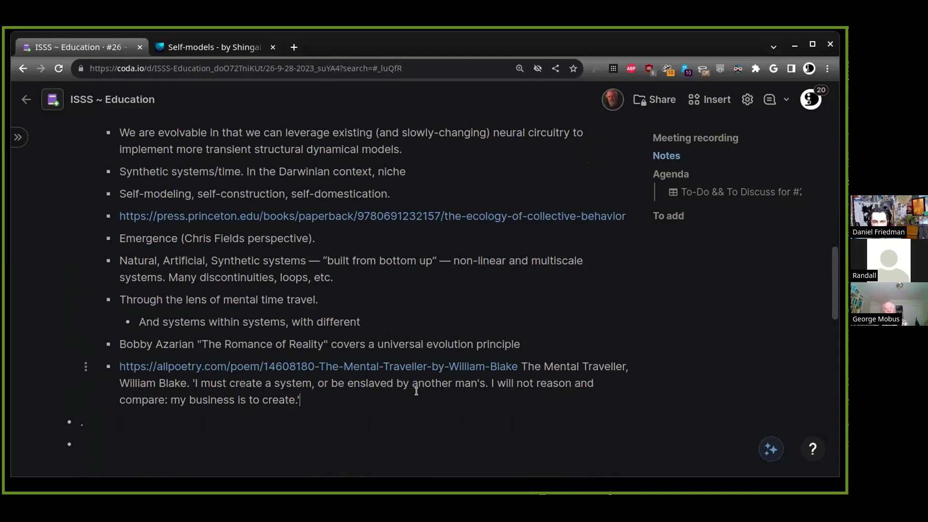
Append 'time concepts.' to the sub-point and add outer bullet 'Mapping dependencies for human/cultural systems. --'
left_click(473, 321)
type("time ")
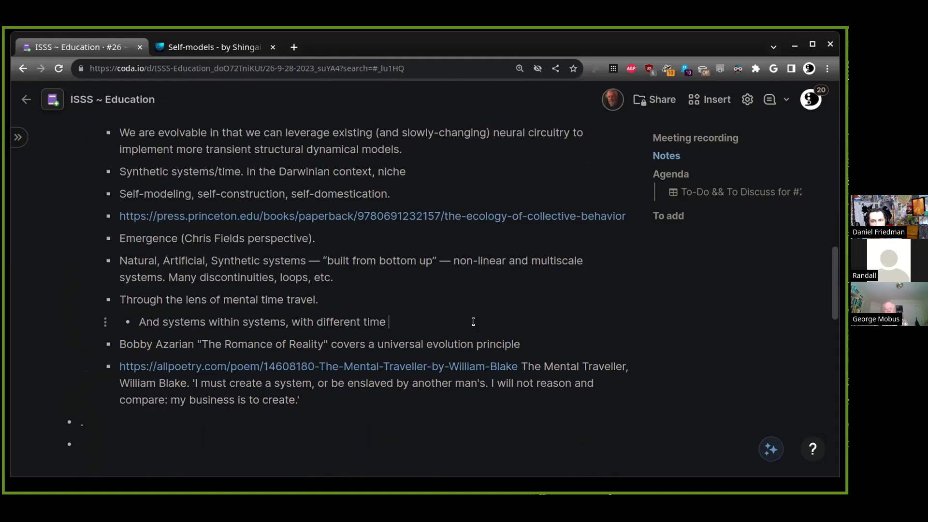
type("concepts.")
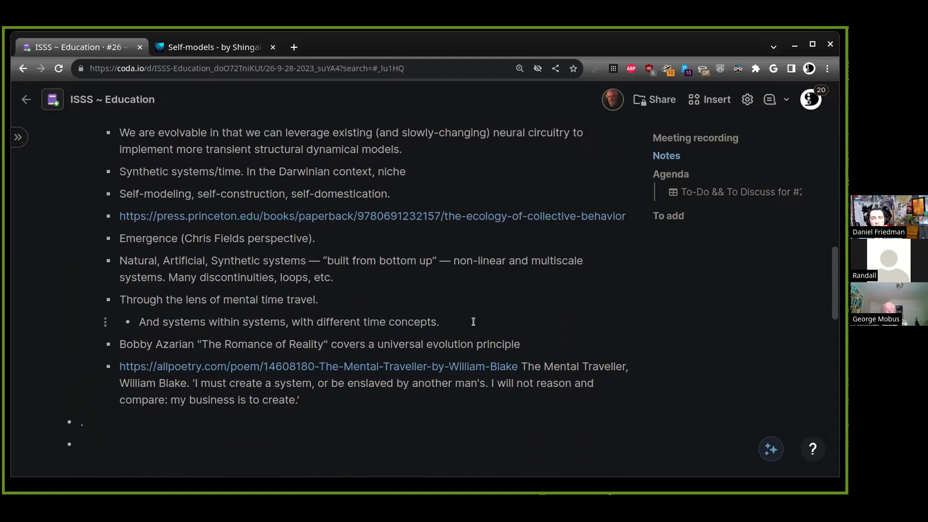
key("Down")
key("Down")
key("Down")
key("Down")
key("Return")
key("shift+Tab")
type("Mapping ")
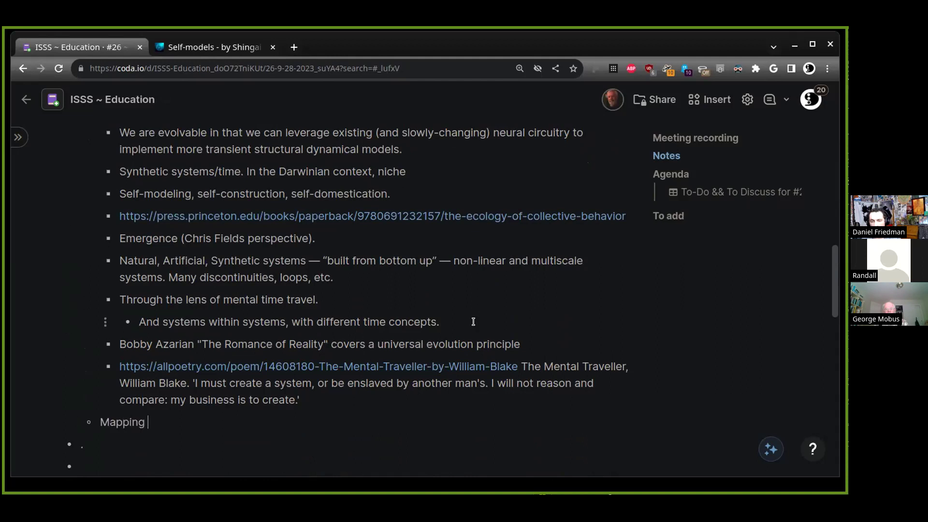
type("dependencies f")
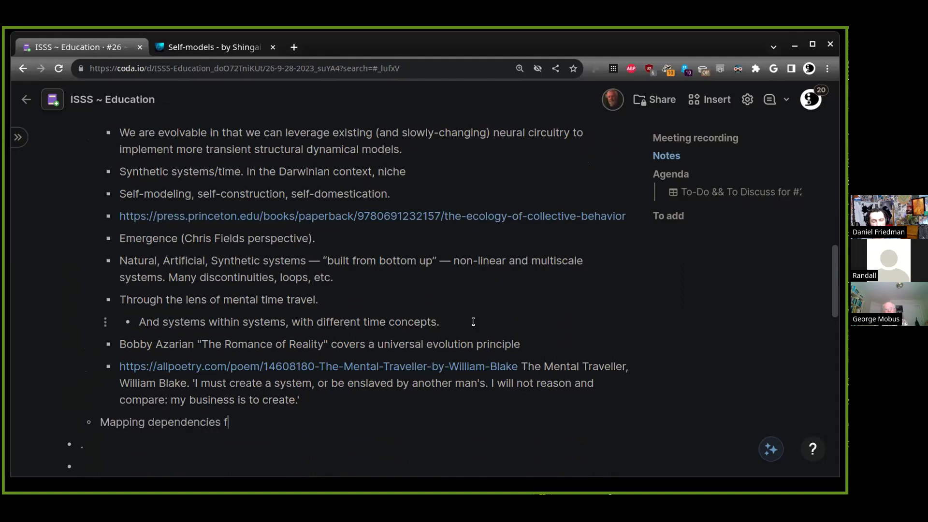
type("or human con")
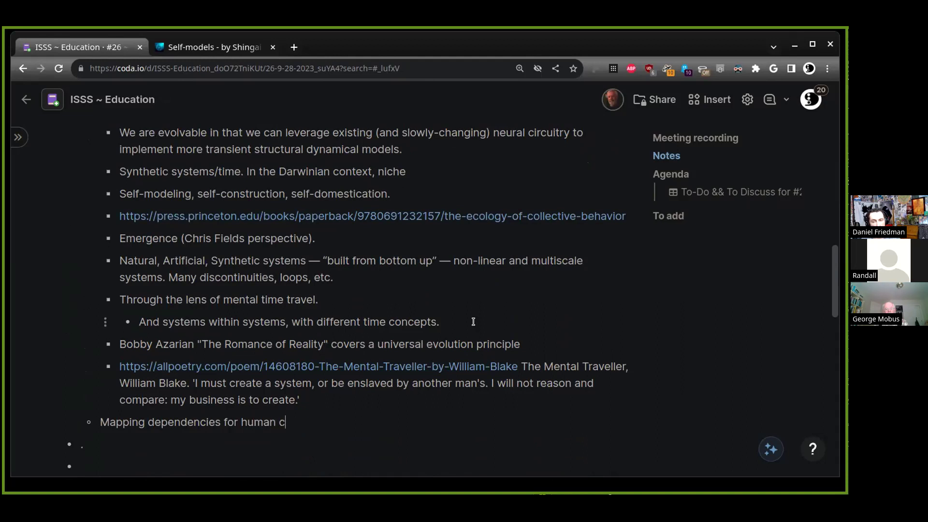
key("BackSpace")
key("BackSpace")
key("BackSpace")
key("BackSpace")
type("/cultural ")
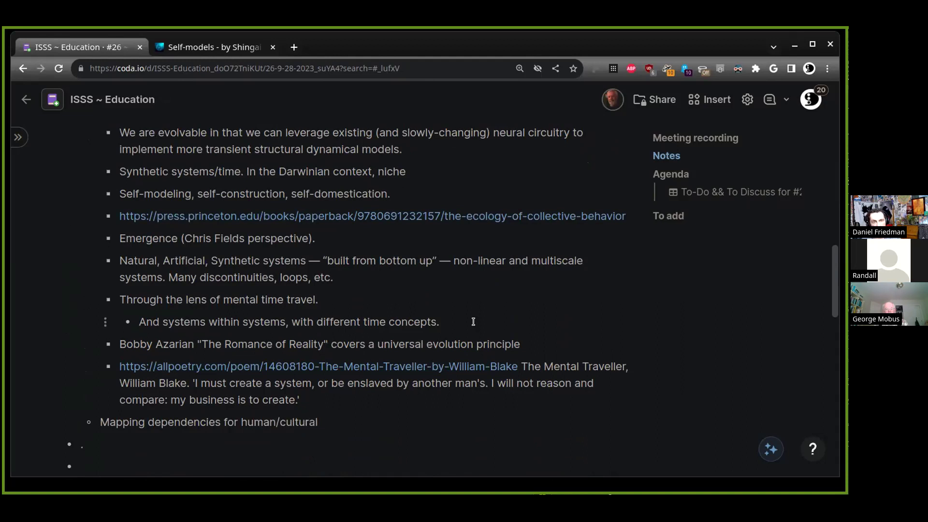
type("systems.")
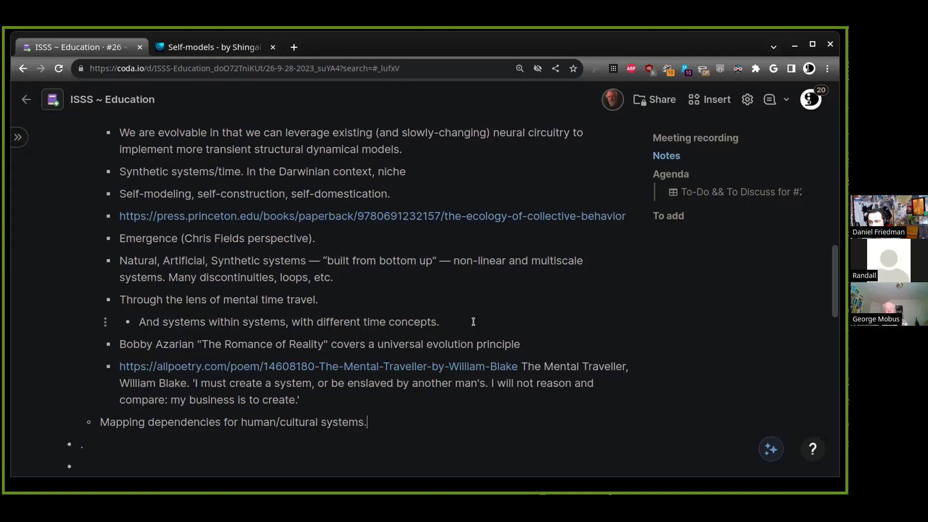
type(" --")
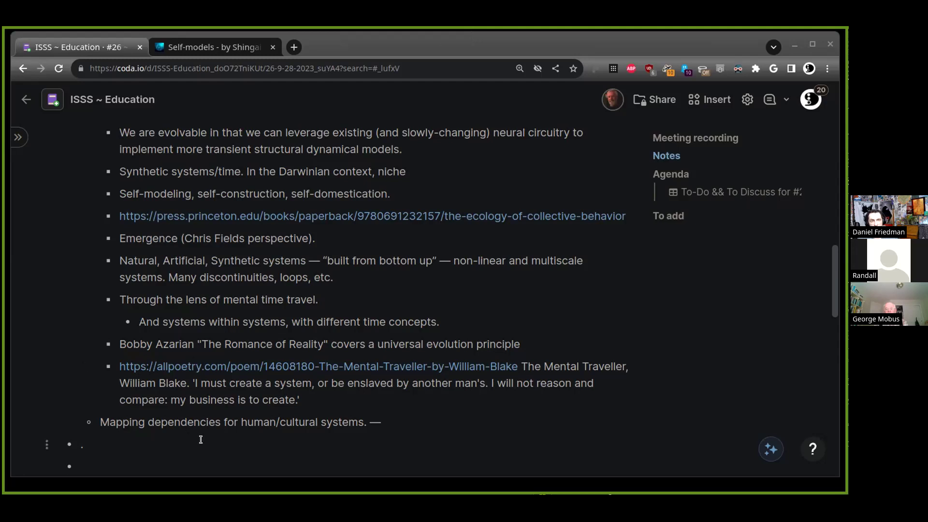
Type 'Patterns' on a new bullet and link it to the COGSEC ATLAS patterns URL
left_click(201, 422)
left_click(438, 422)
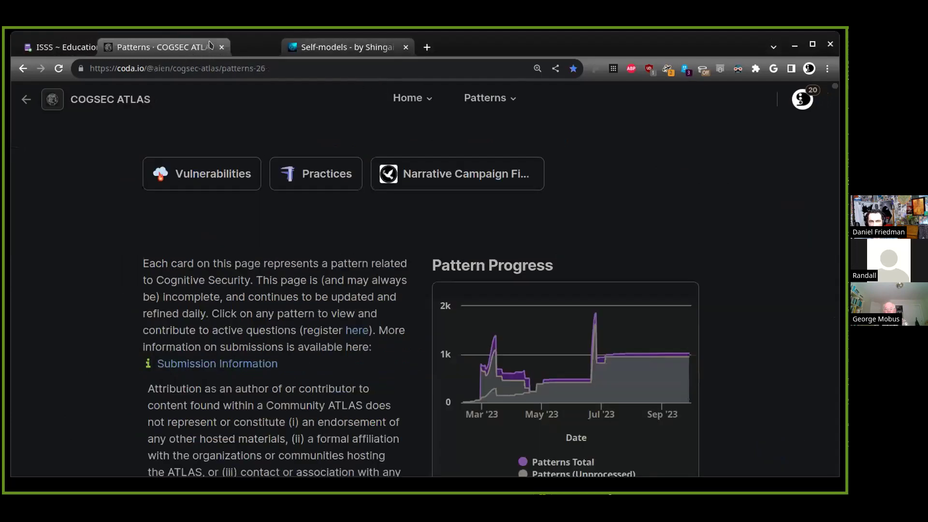
left_click(118, 49)
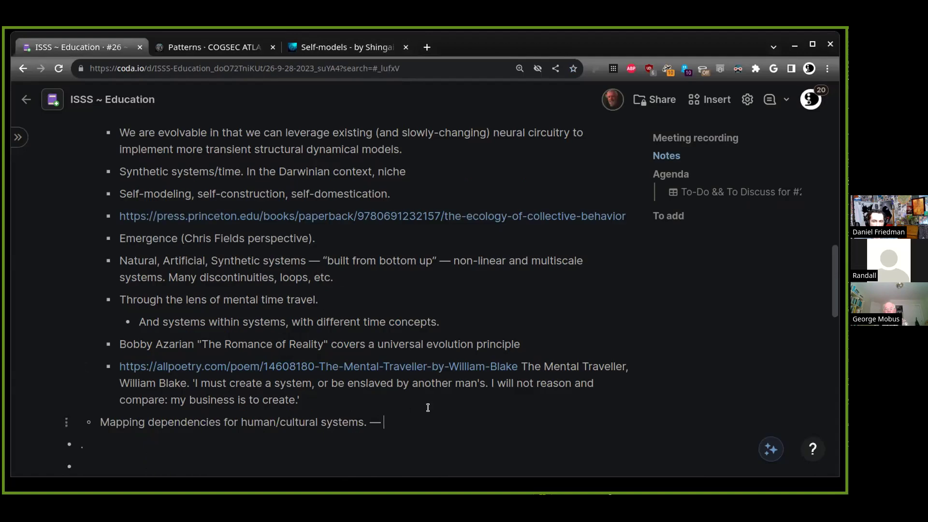
key("Return")
type("Patterns")
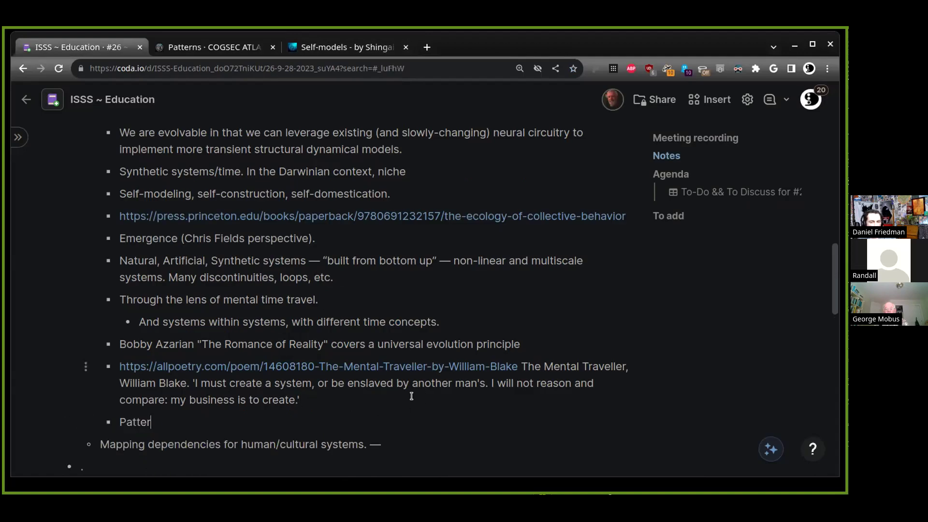
key("shift+Home")
key("ctrl+k")
type("https://coda.io/@jaxet/cogsec-atlas/patterns-28")
key("Return")
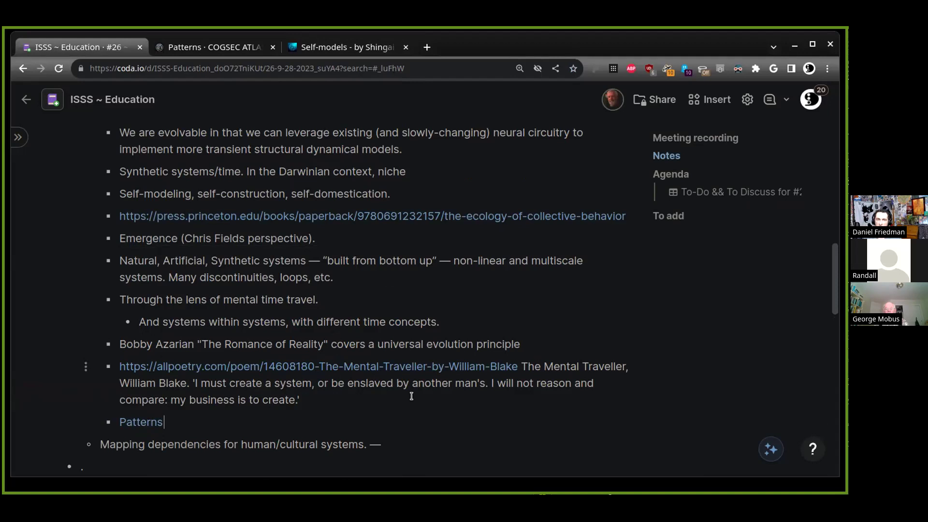
left_click(238, 53)
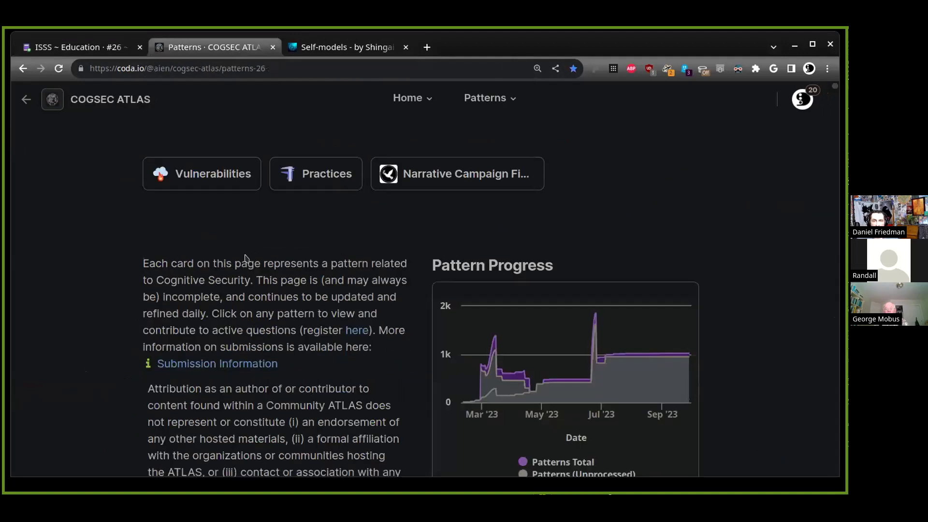
scroll(272, 268, "down", 8)
scroll(272, 268, "down", 6)
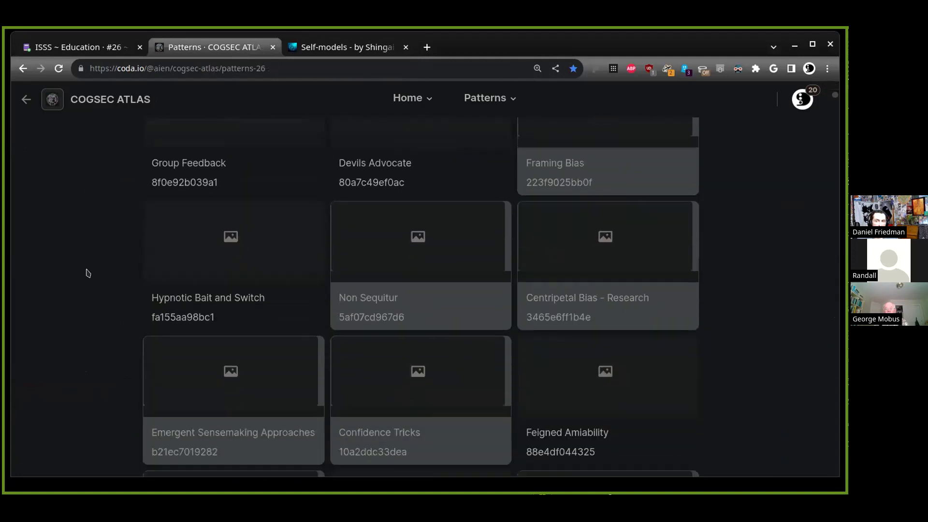
scroll(100, 269, "down", 10)
scroll(134, 145, "down", 20)
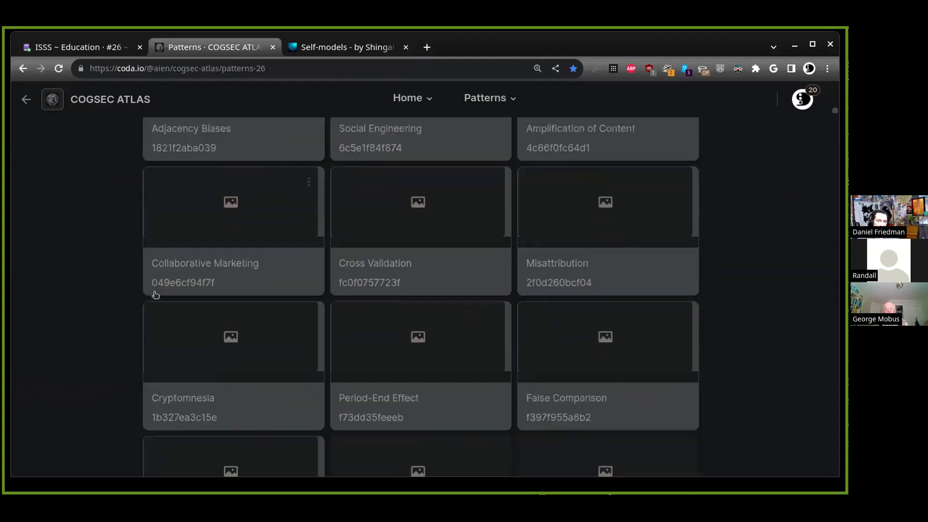
scroll(107, 162, "down", 5)
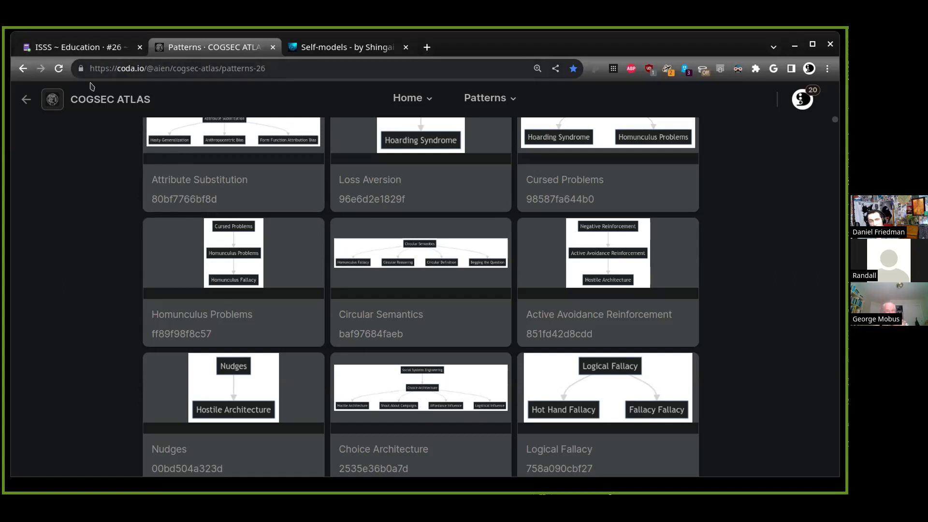
Switch to the ISSS ~ Education notes and scroll to the Patterns bullet
left_click(98, 49)
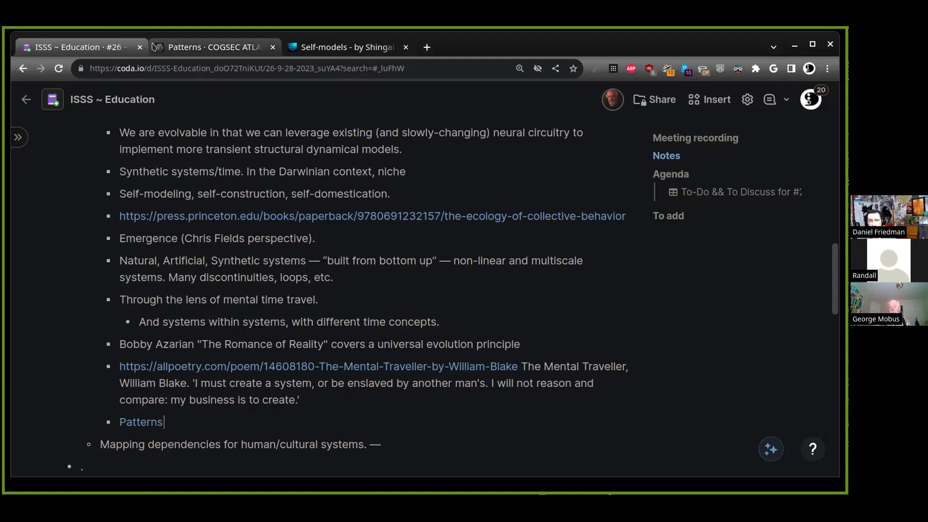
mouse_move(159, 50)
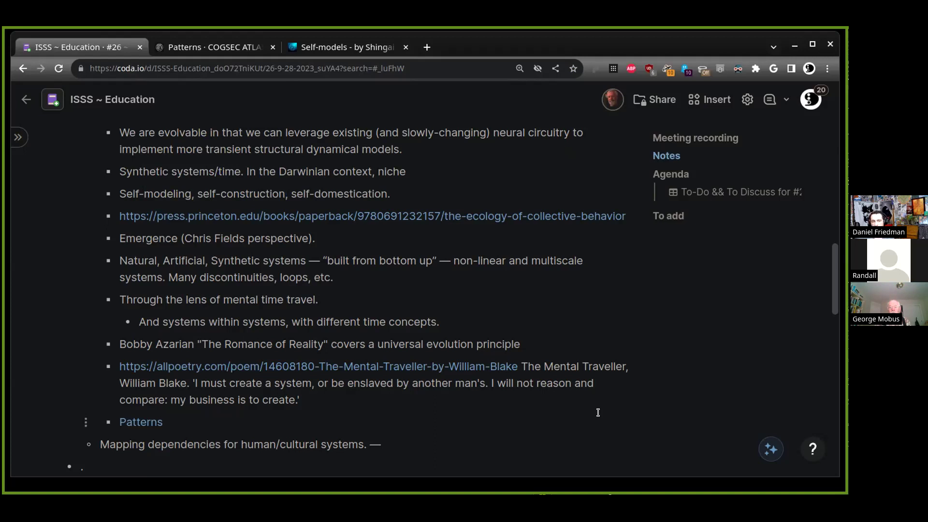
scroll(483, 294, "up", 1)
scroll(498, 302, "down", 2)
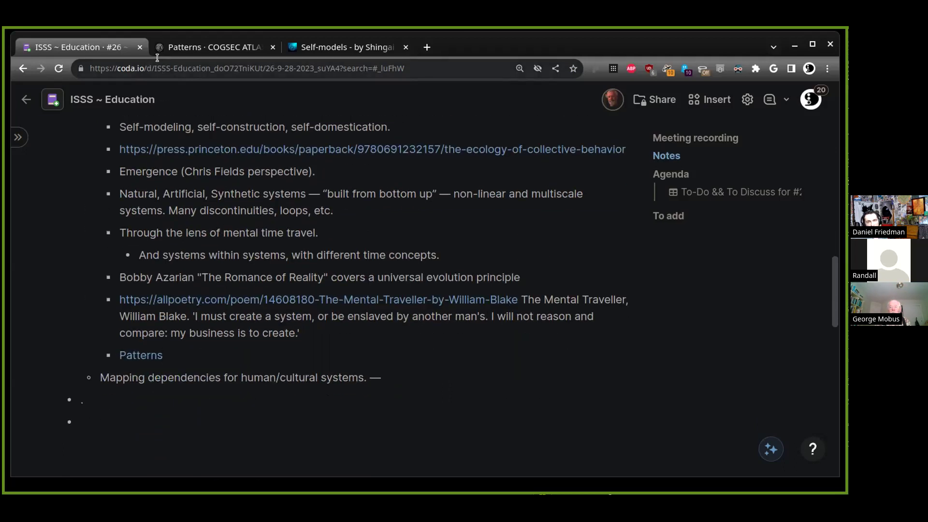
left_click(192, 47)
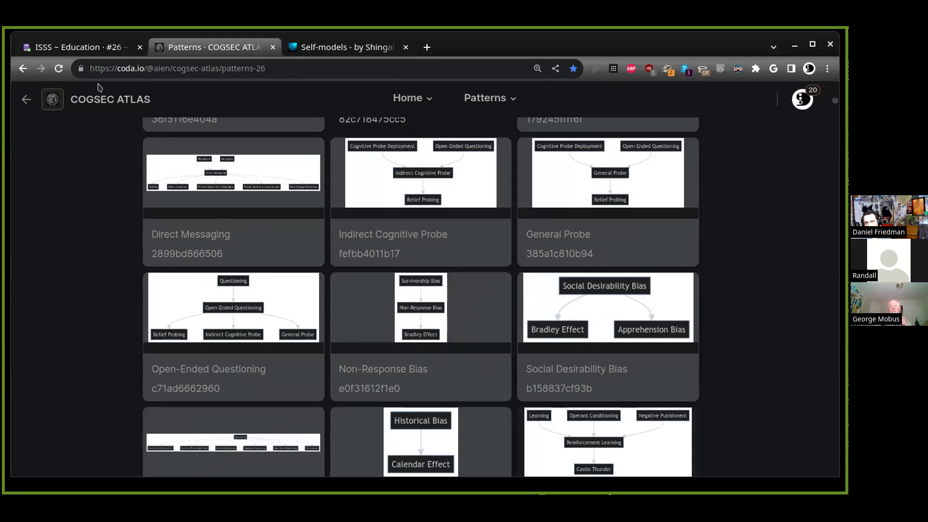
left_click(106, 53)
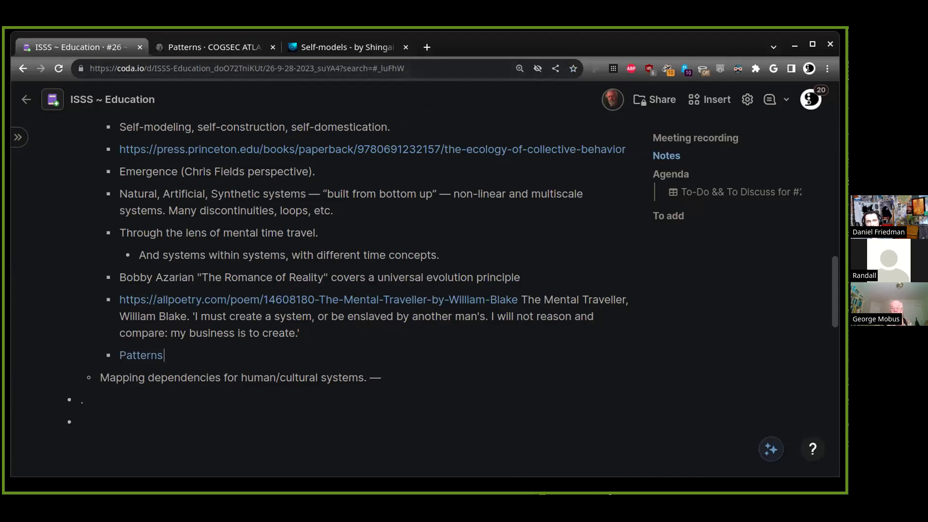
left_click(200, 50)
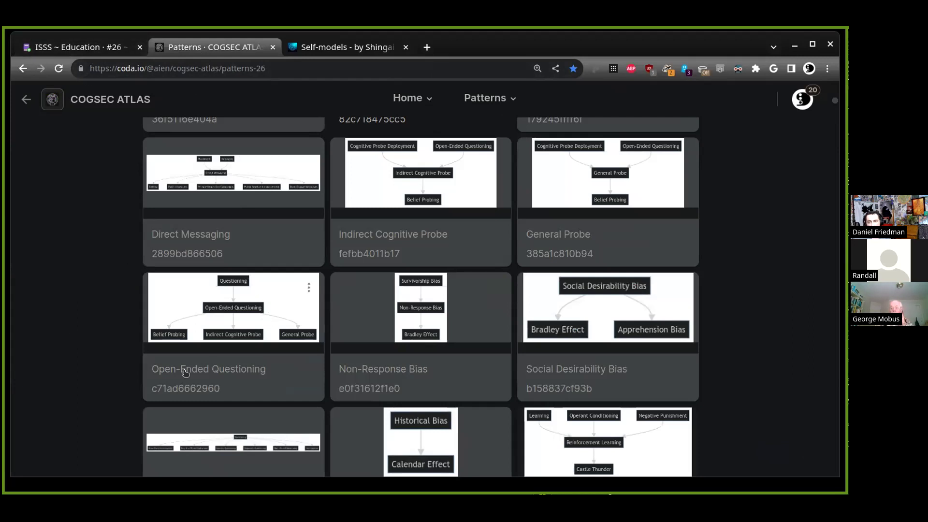
scroll(53, 324, "down", 4)
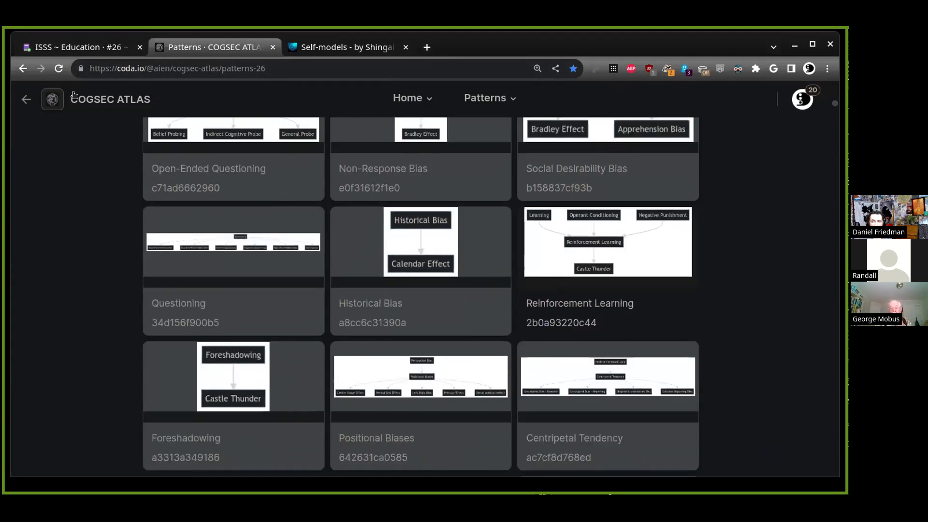
left_click(60, 45)
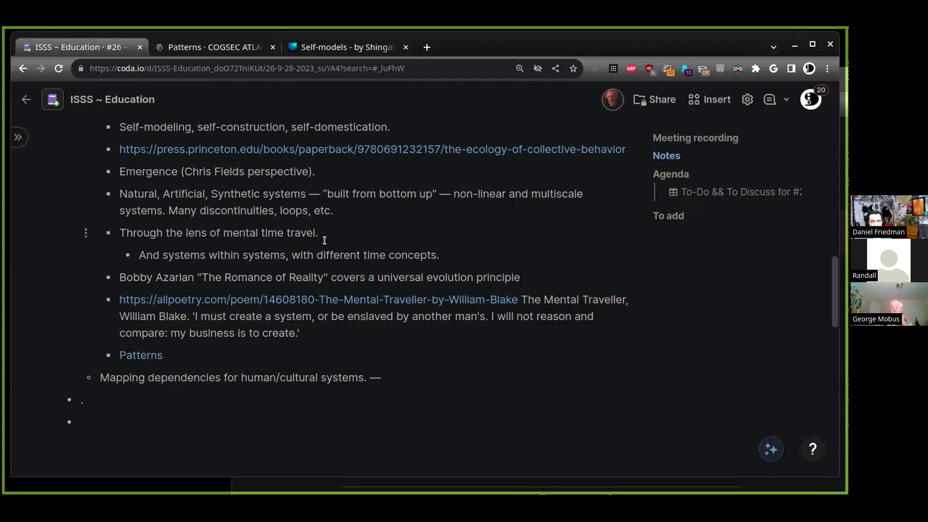
scroll(390, 363, "up", 3)
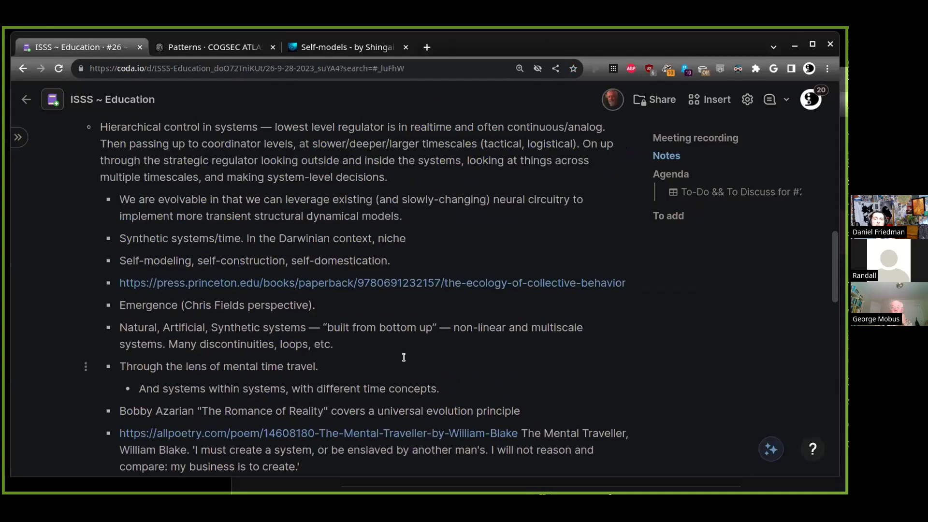
scroll(409, 354, "up", 3)
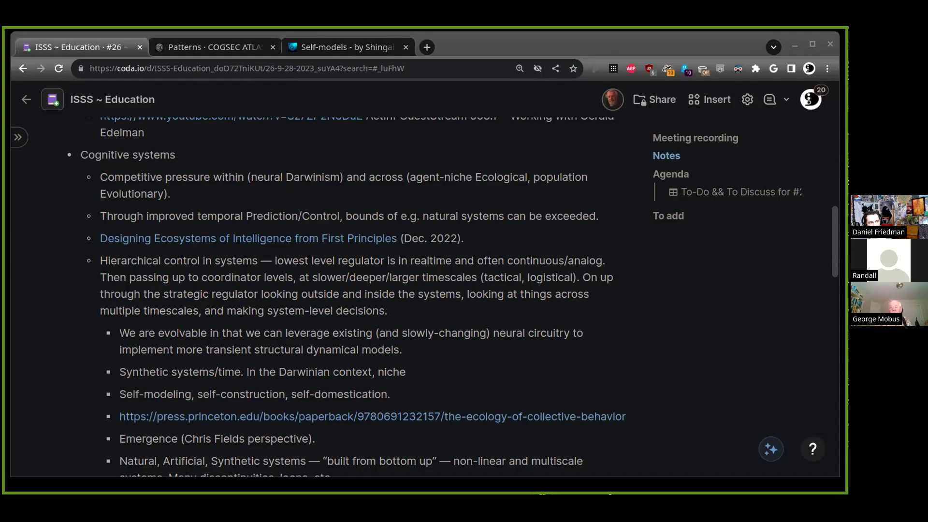
Skim down through the Self-models article in Substack
left_click(355, 83)
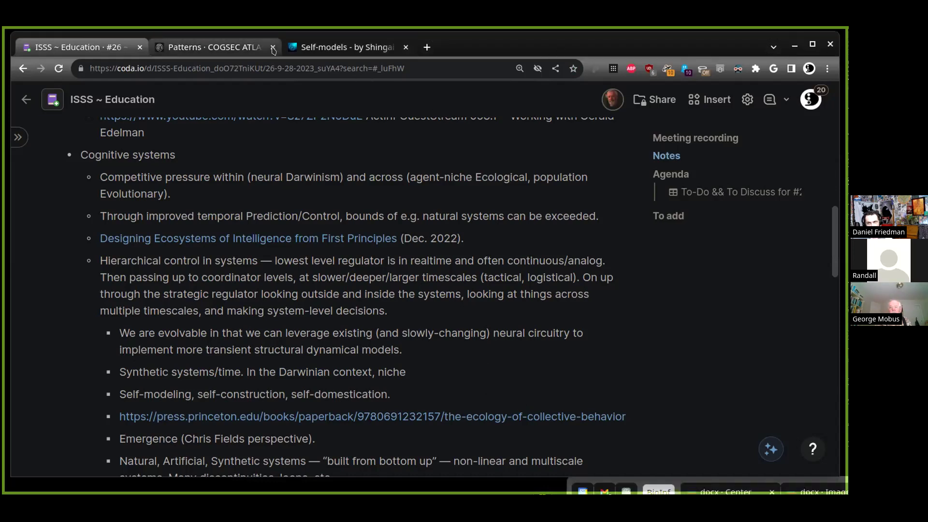
left_click(343, 47)
scroll(201, 318, "down", 6)
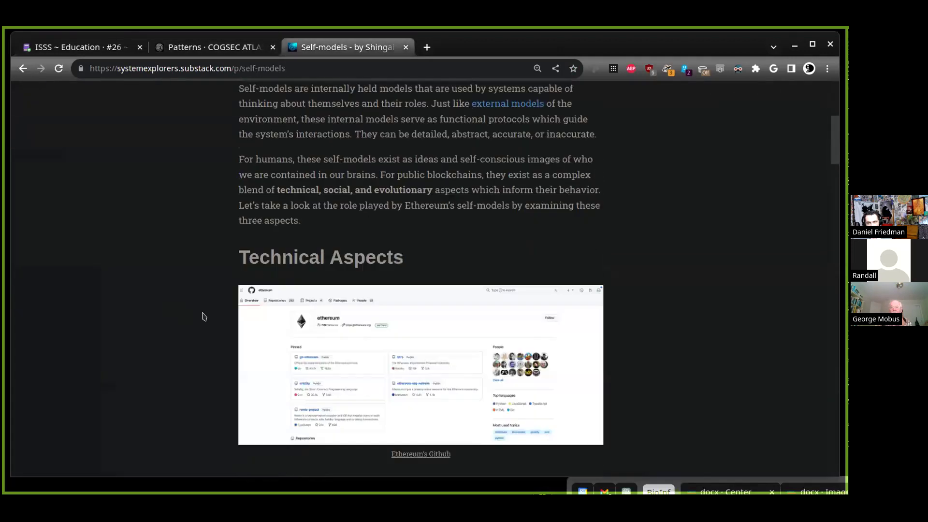
scroll(203, 317, "down", 20)
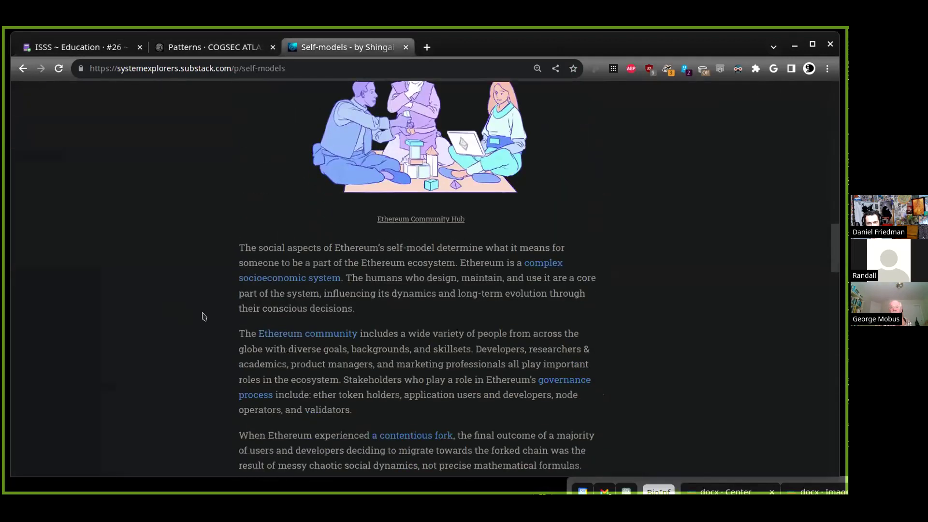
scroll(203, 316, "down", 20)
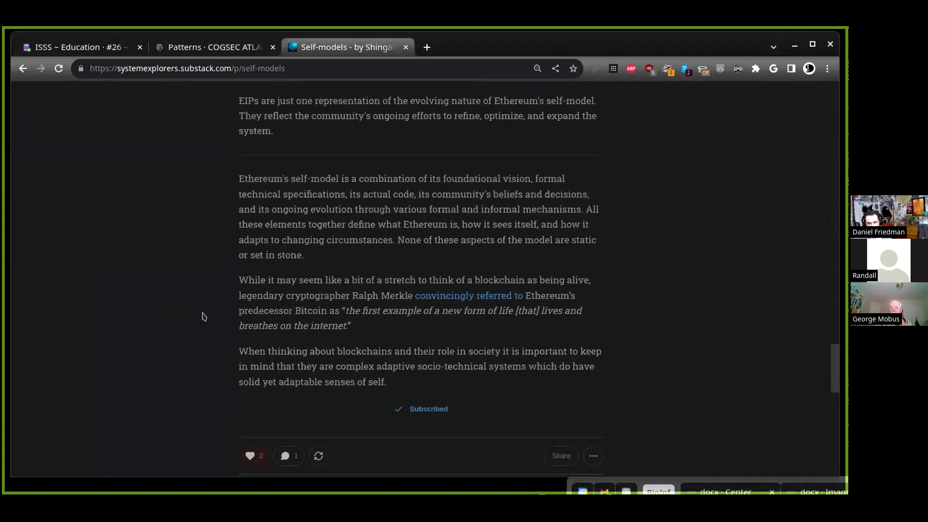
scroll(202, 315, "down", 10)
Close the Self-models article and the COGSEC Atlas patterns page, leaving the ISSS Education notes
key("ctrl+w")
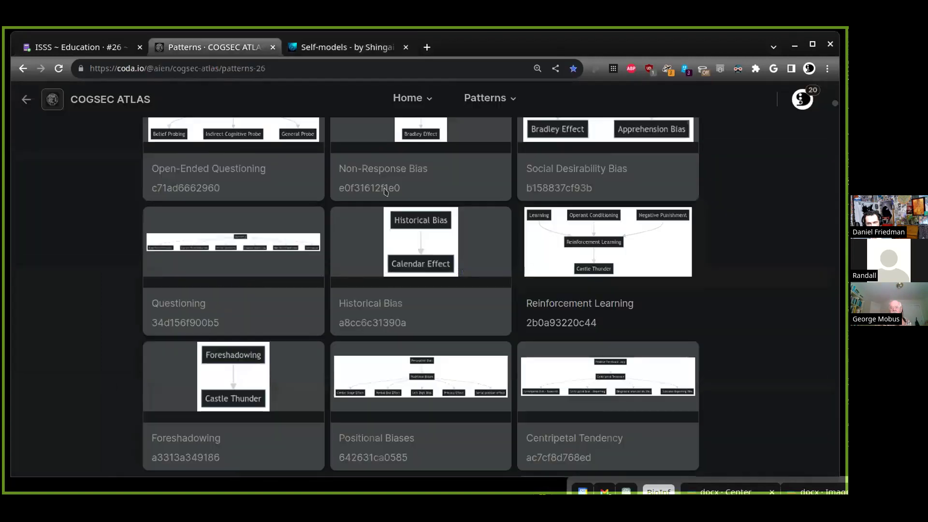
left_click_drag(68, 197, 833, 377)
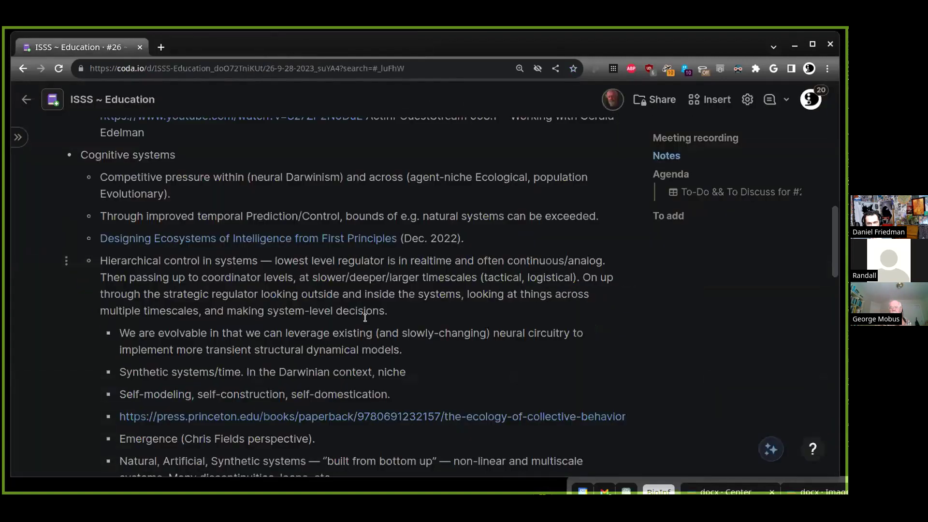
scroll(411, 358, "down", 1)
scroll(410, 358, "down", 3)
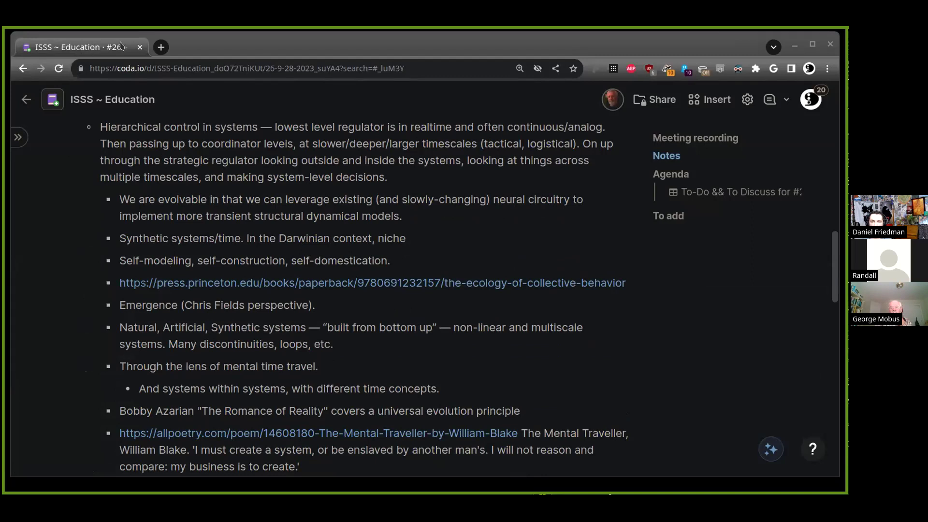
On zakstein.org, open Publications, open the Education in a Time Between Worlds intro, and copy the page address
key("ctrl+shift+t")
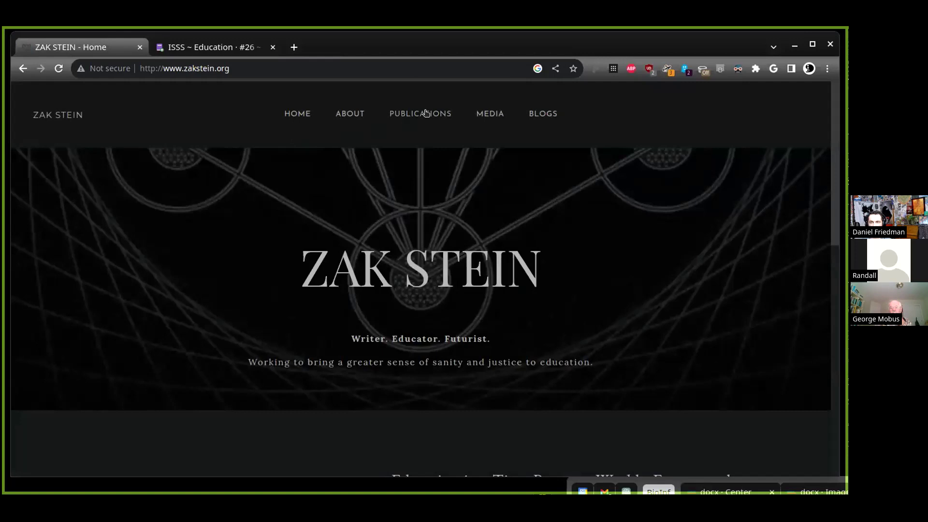
left_click(426, 113)
scroll(310, 266, "down", 6)
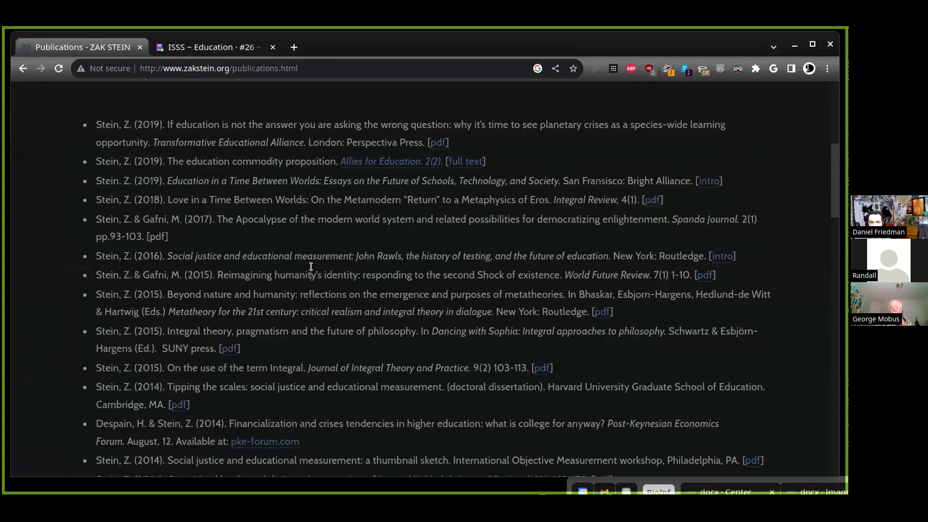
key("ctrl+f")
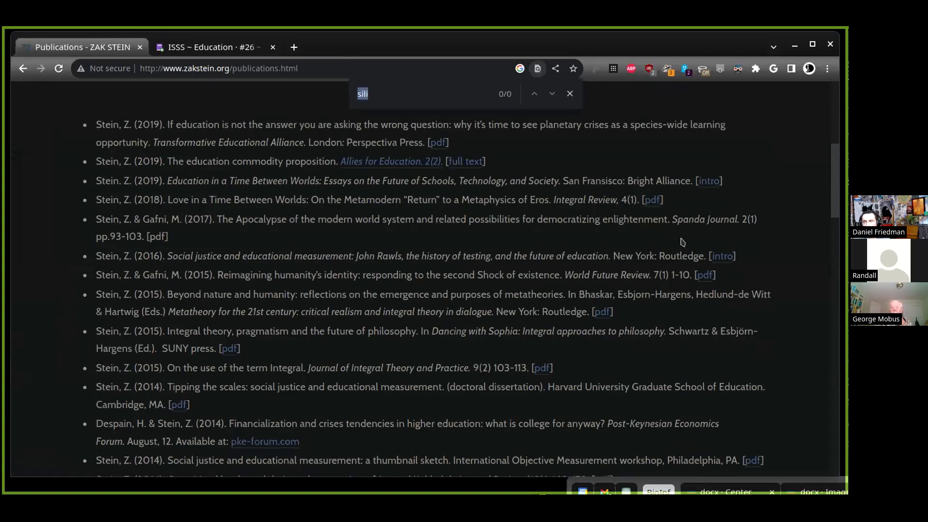
triple_click(660, 175)
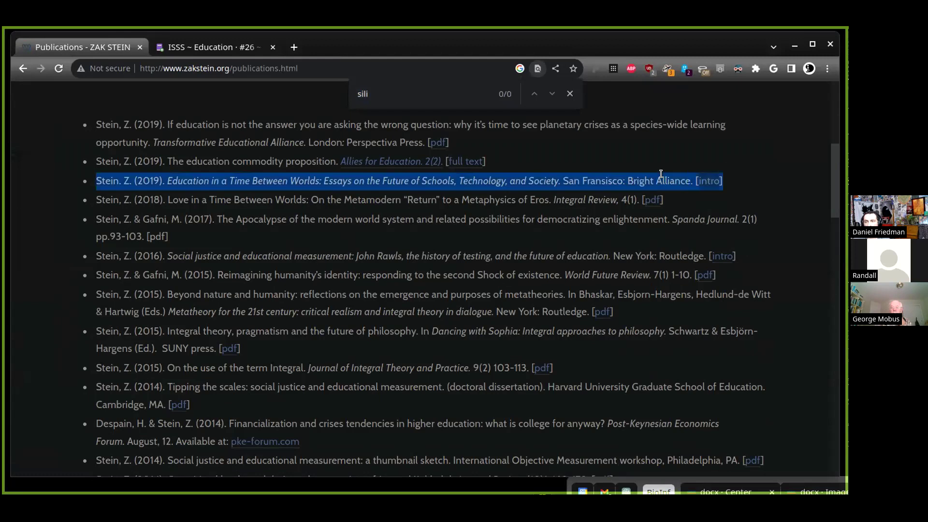
middle_click(700, 183)
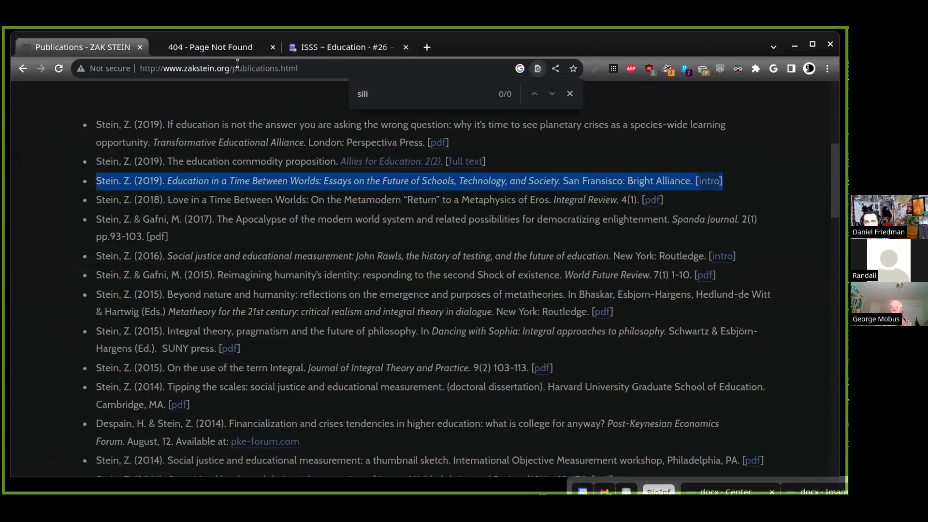
left_click(285, 67)
key("ctrl+c")
Paste the zakstein.org publications link as a new bullet after the Blake line
left_click(310, 51)
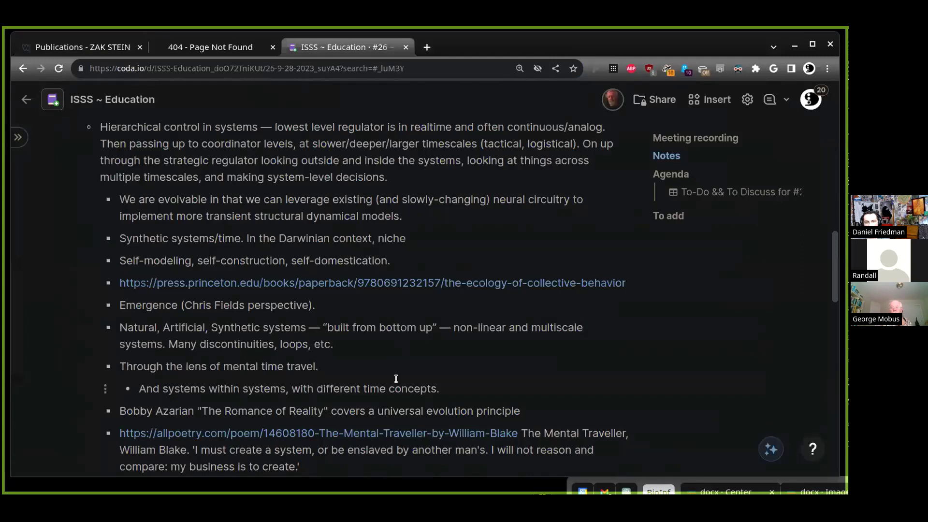
scroll(365, 402, "down", 2)
left_click(365, 402)
key("Return")
key("ctrl+v")
Select the 'Education in a Time Between Worlds' title on the Publications page and bring up its options
left_click(82, 47)
left_click(665, 182)
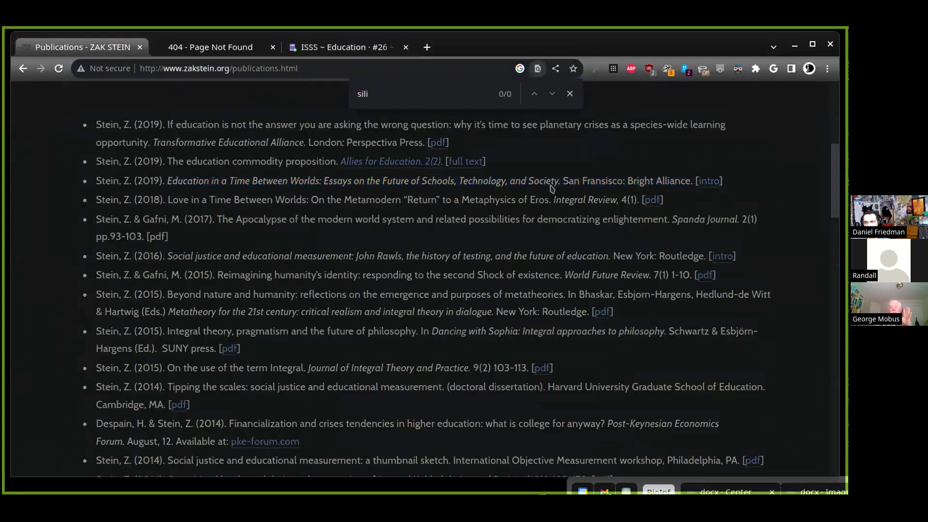
left_click_drag(559, 180, 164, 181)
right_click(184, 183)
Google 'Education in a Time Between Worlds' and read Artem Zen's summary down to Understanding Human Development
left_click(267, 240)
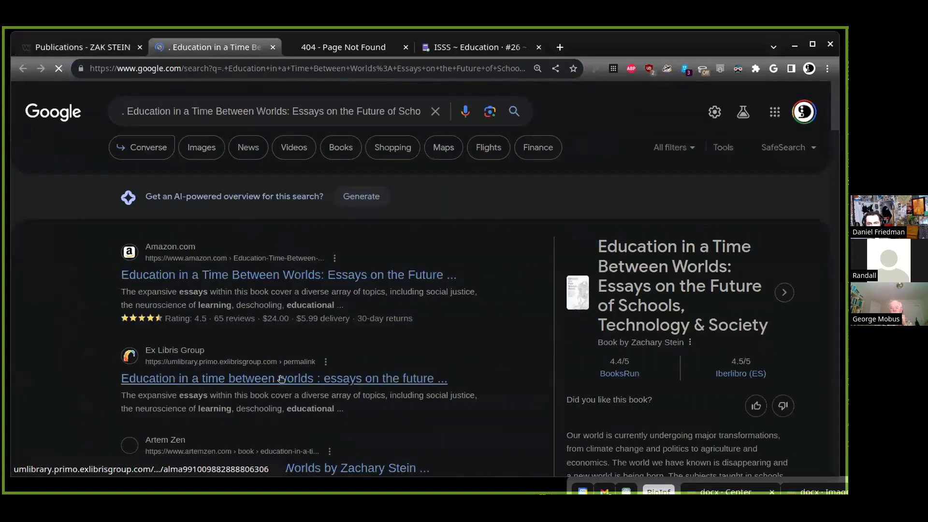
scroll(282, 379, "down", 2)
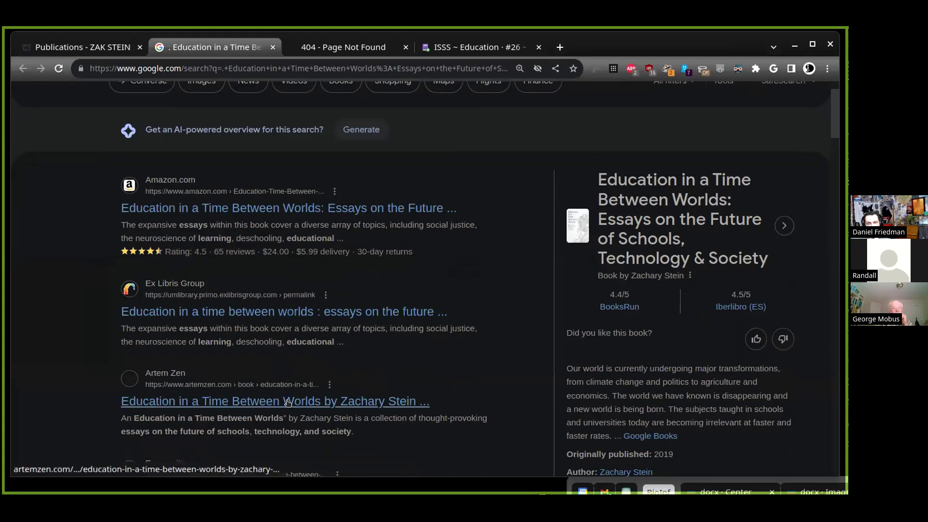
left_click(285, 402)
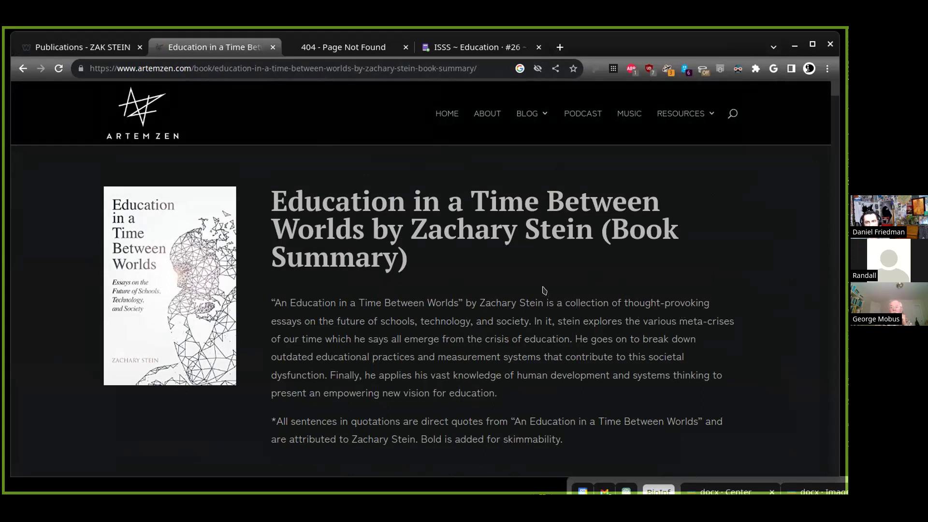
scroll(541, 285, "down", 5)
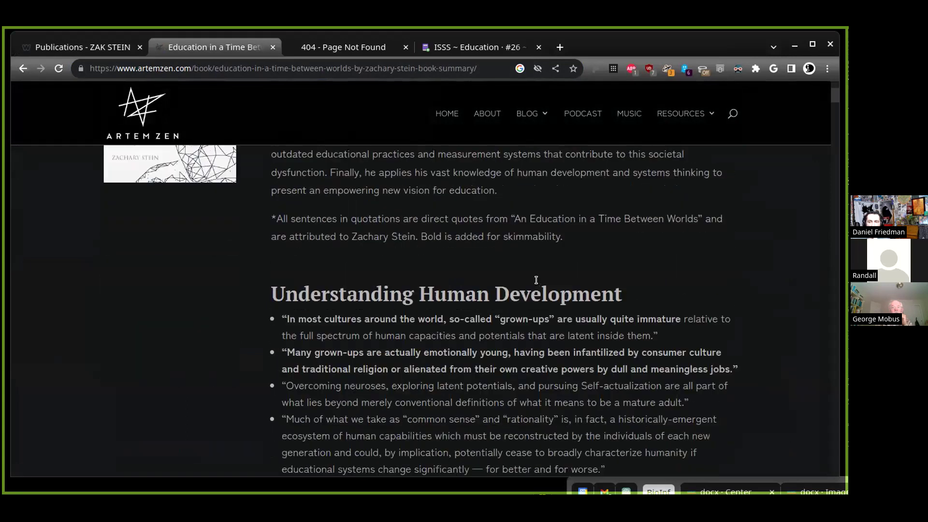
scroll(536, 280, "down", 1)
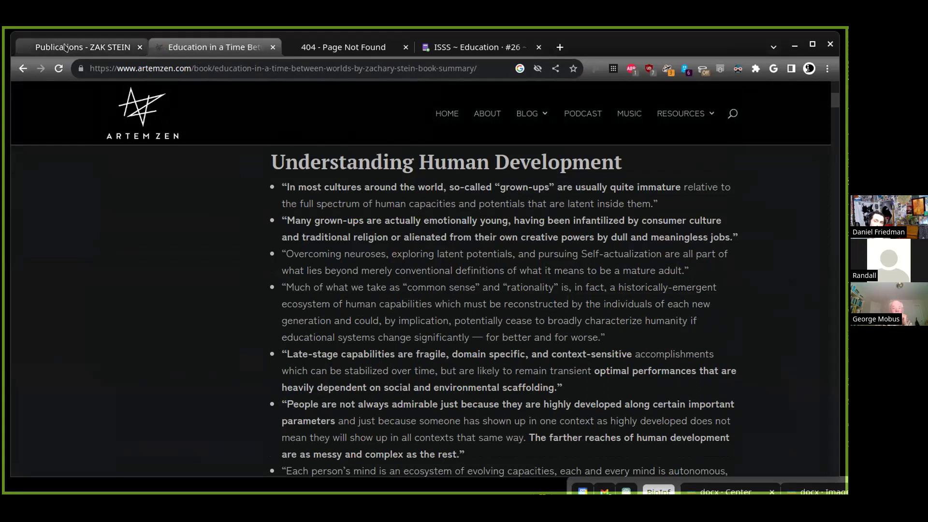
Return to the ISSS Education doc and go to the Aspects & Initiatives page
left_click_drag(476, 47, 70, 55)
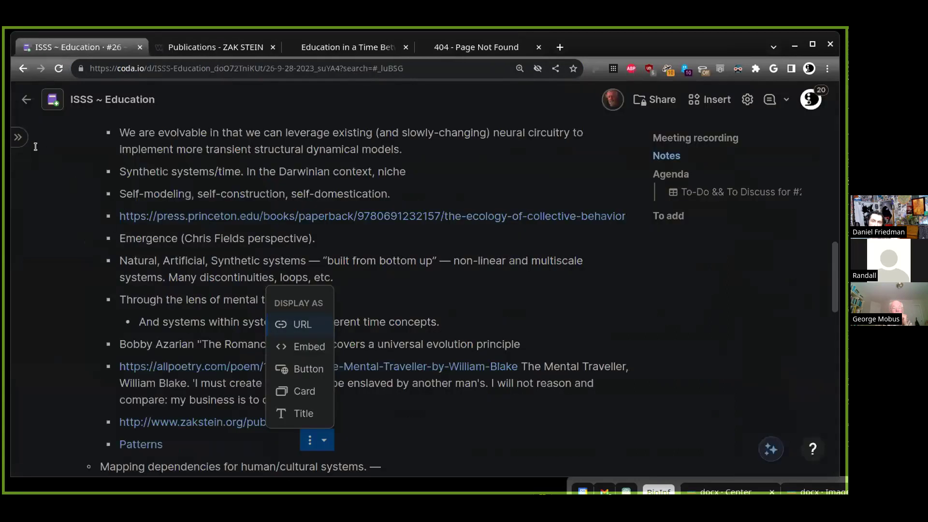
left_click(17, 137)
scroll(83, 330, "down", 3)
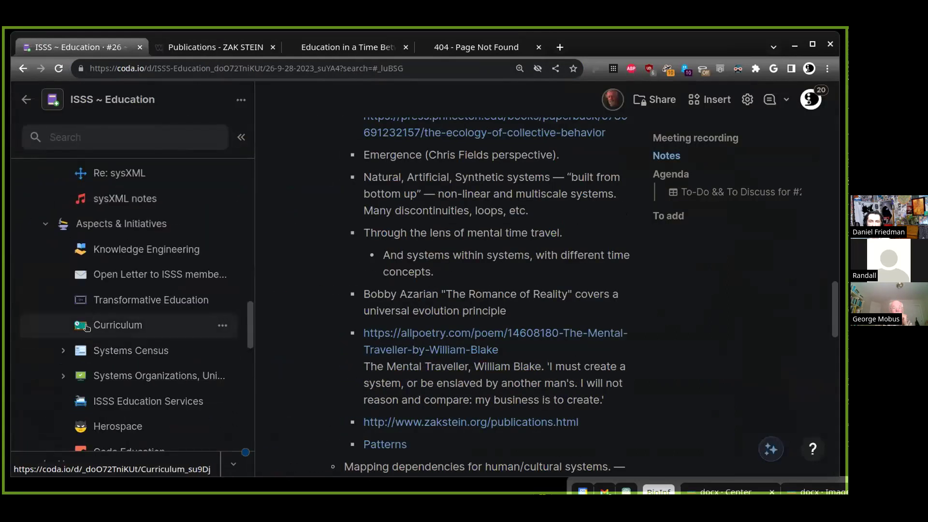
left_click(141, 227)
Zoom out and scroll through the 21 unassigned initiatives, from Adventures to Readings
key("ctrl+minus")
key("ctrl+minus")
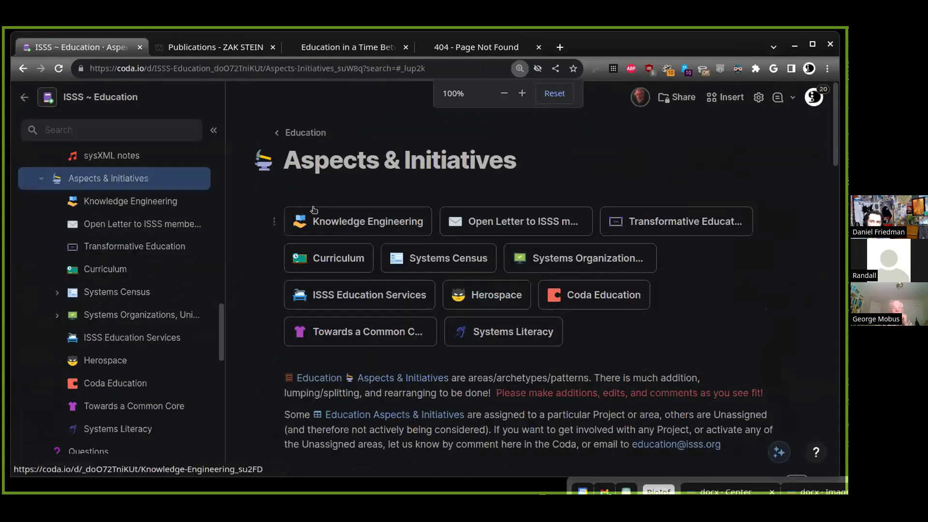
scroll(392, 250, "down", 5)
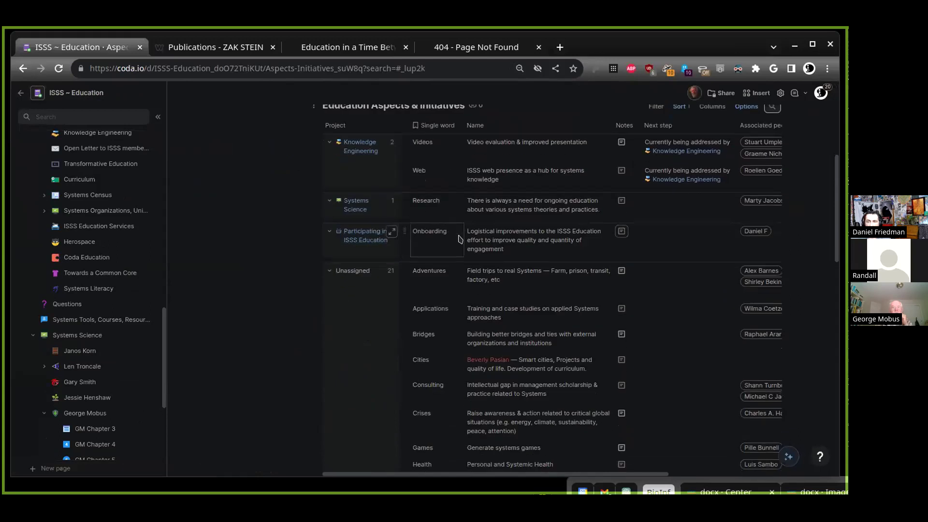
scroll(425, 237, "down", 3)
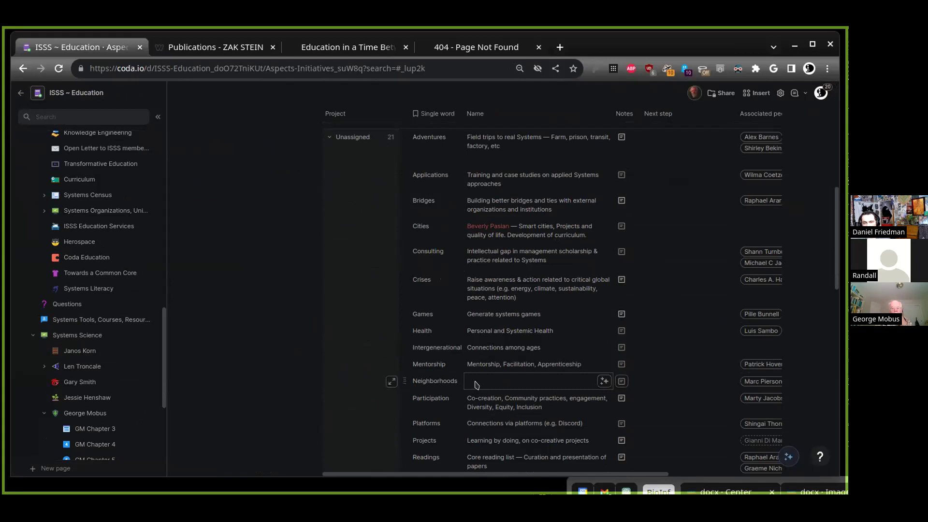
scroll(477, 385, "down", 1)
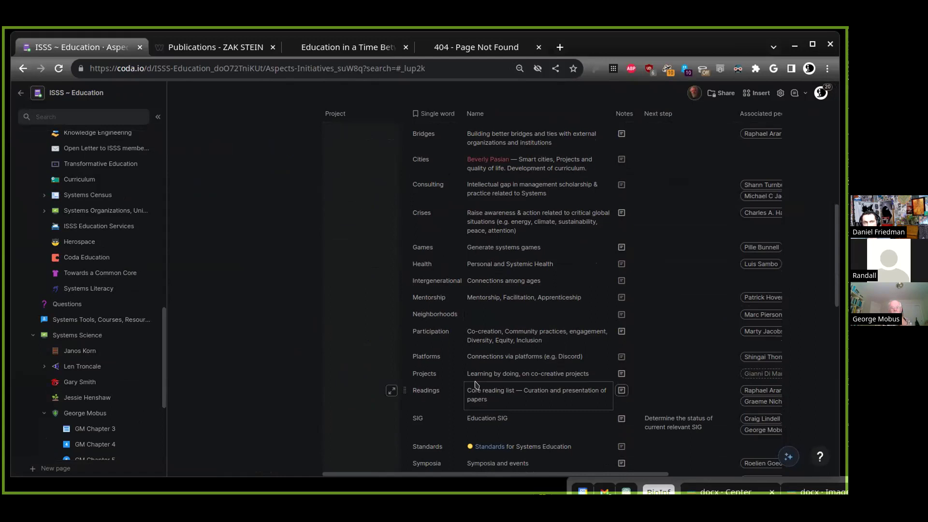
scroll(473, 384, "down", 2)
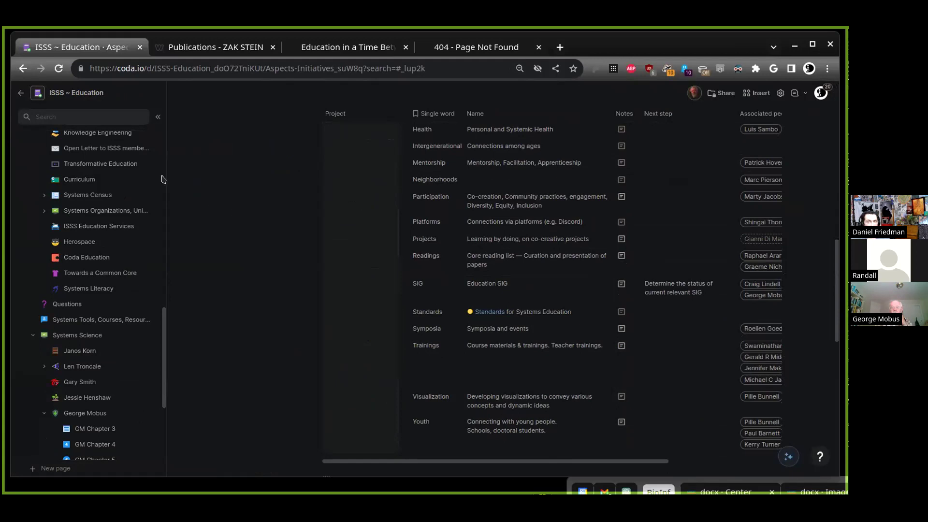
scroll(204, 181, "up", 5)
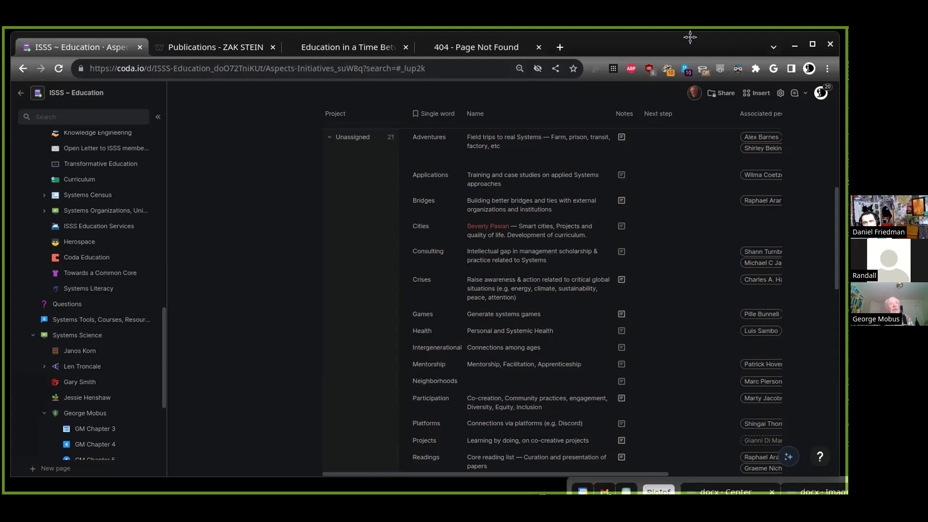
scroll(73, 290, "up", 5)
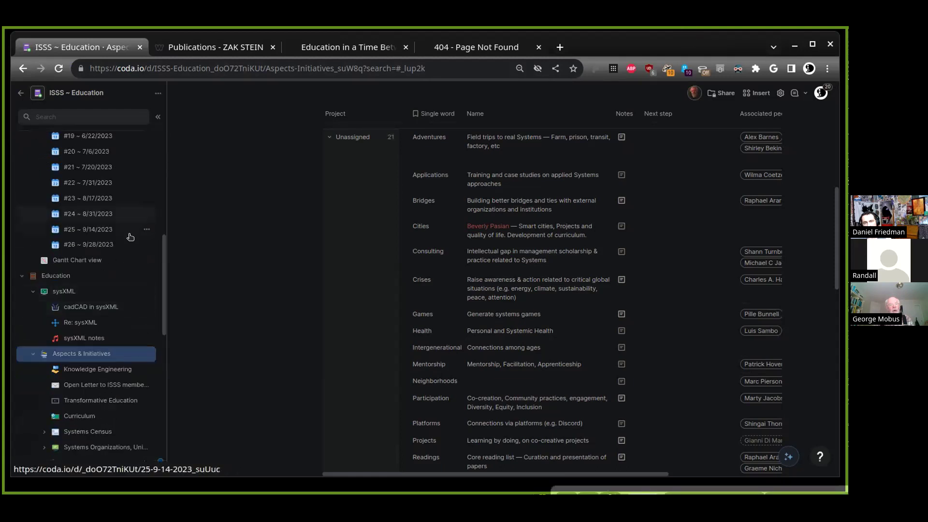
Open the #26 ~ 9/28/2023 meeting notes page from the sidebar
left_click(123, 245)
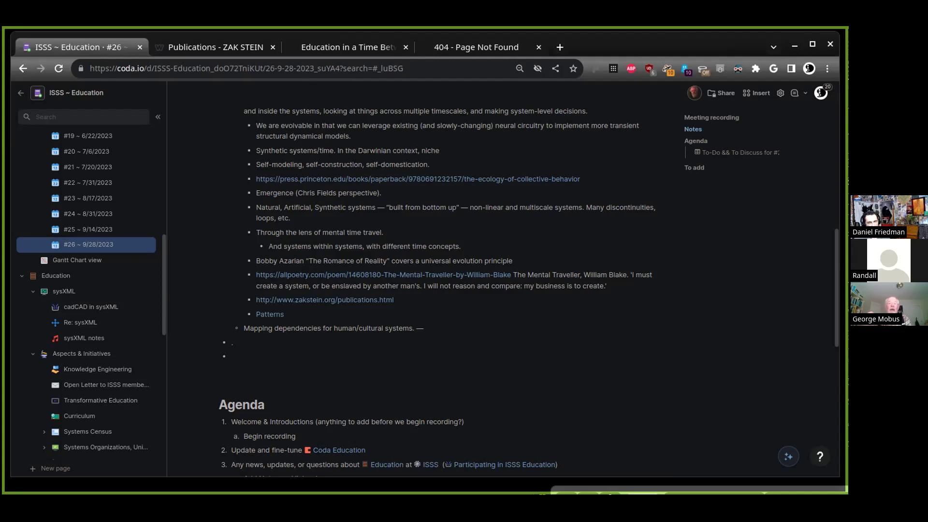
Rename the Patterns bullet to 'Cognitive Patterns'
left_click(285, 314)
left_click(256, 314)
type("Cognitive")
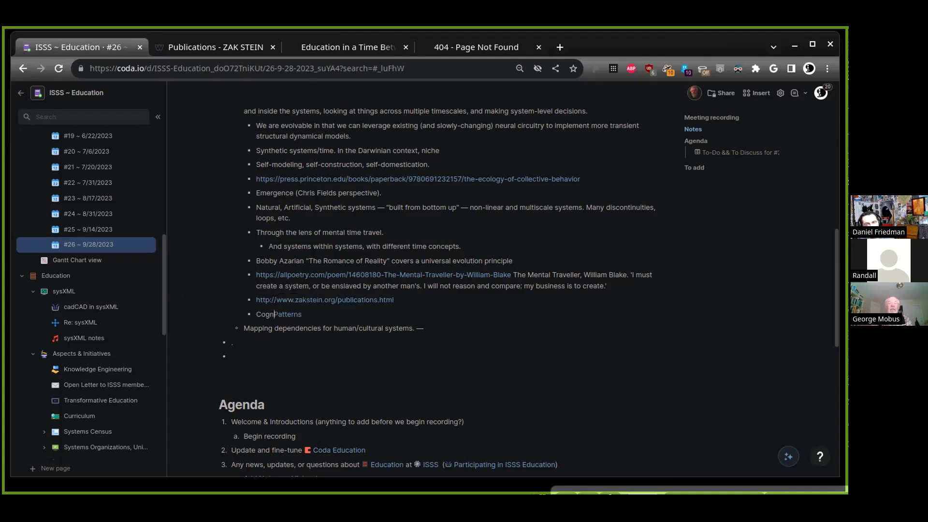
Add a 'Recognition of Beauty.' bullet below Mapping dependencies with an indented sub-point
left_click(291, 329)
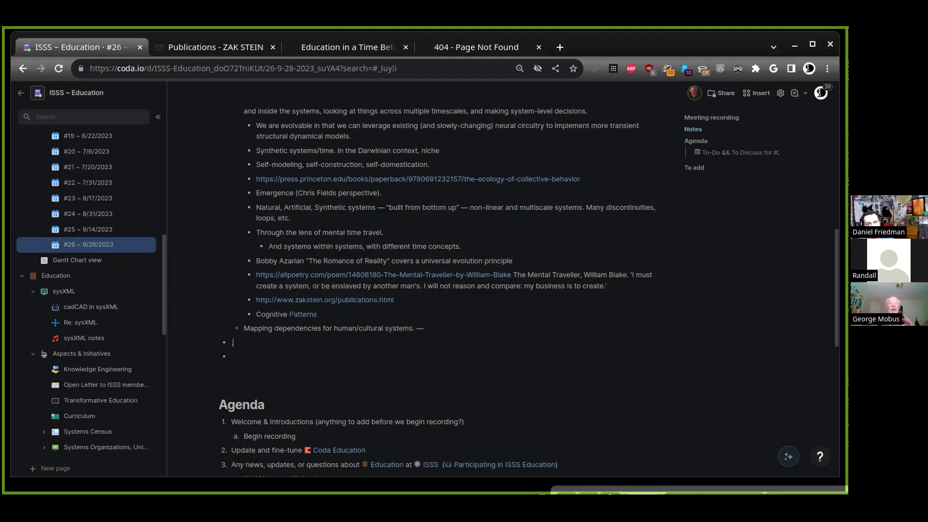
type("Recognition of Beauty.")
key("Return")
key("Tab")
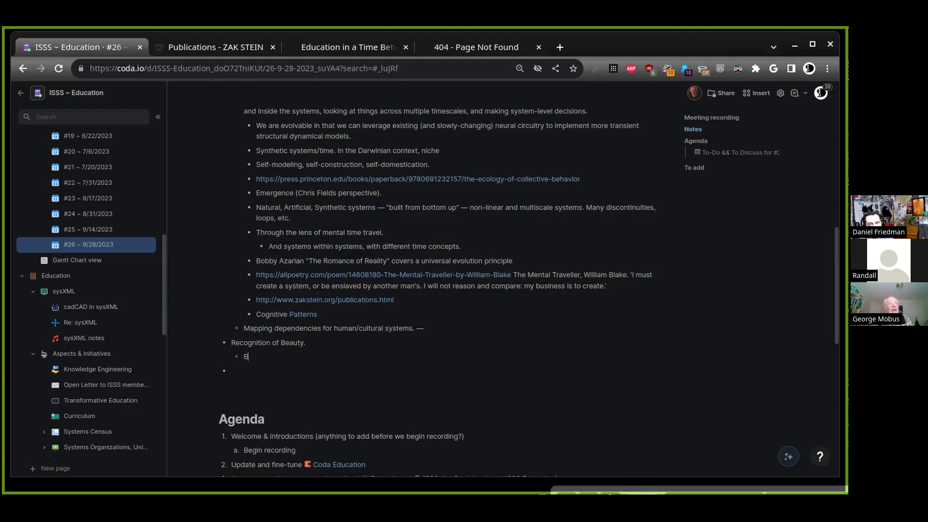
Write the sub-point 'Embodied, Artistic, Technical, Analytic aspects of' followed by a Systems Science page mention
type("Embodied, Artistic, Technical, Analay")
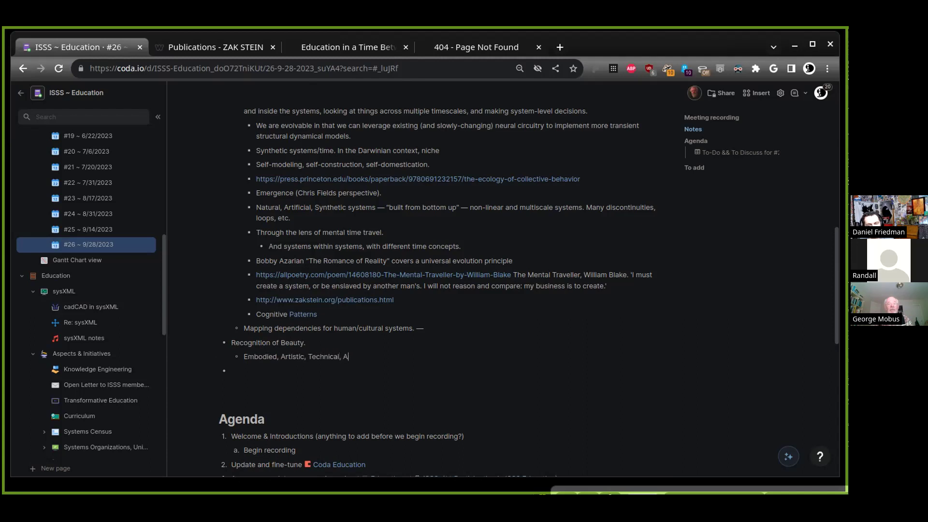
key("BackSpace")
key("BackSpace")
type("ytic aspects of ")
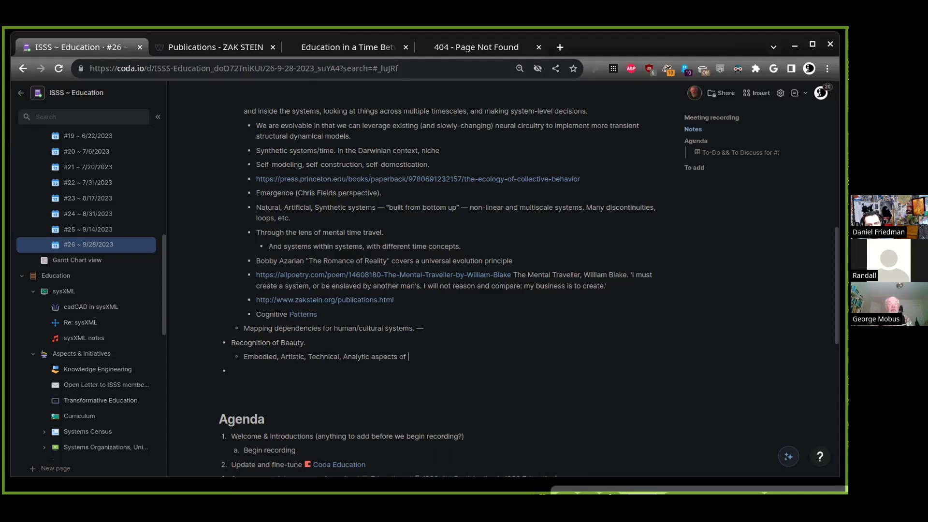
type("@syst")
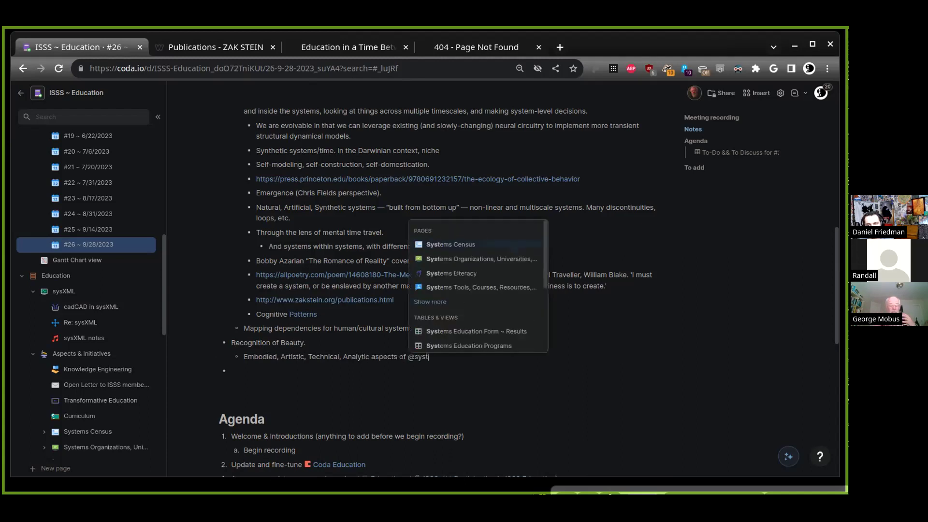
type("ems sc")
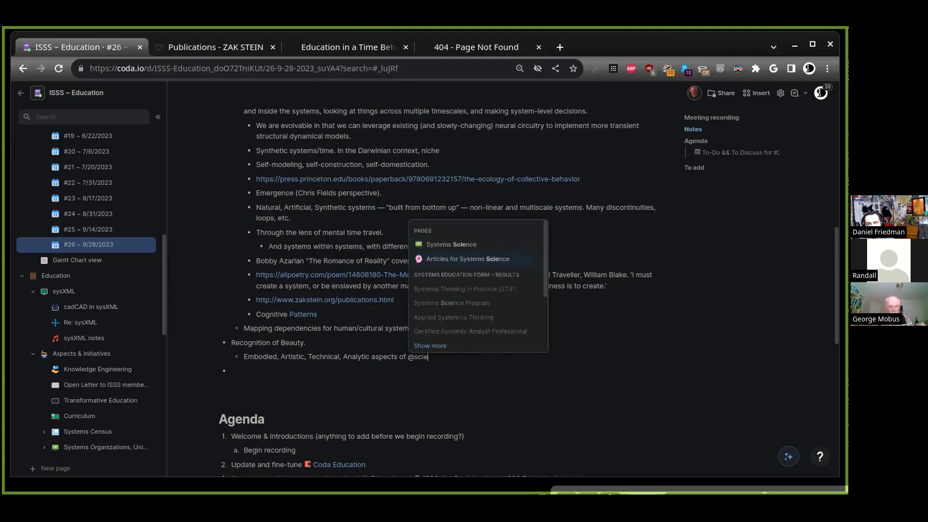
key("Return")
key("BackSpace")
type("@scei")
key("BackSpace")
key("BackSpace")
type("ien")
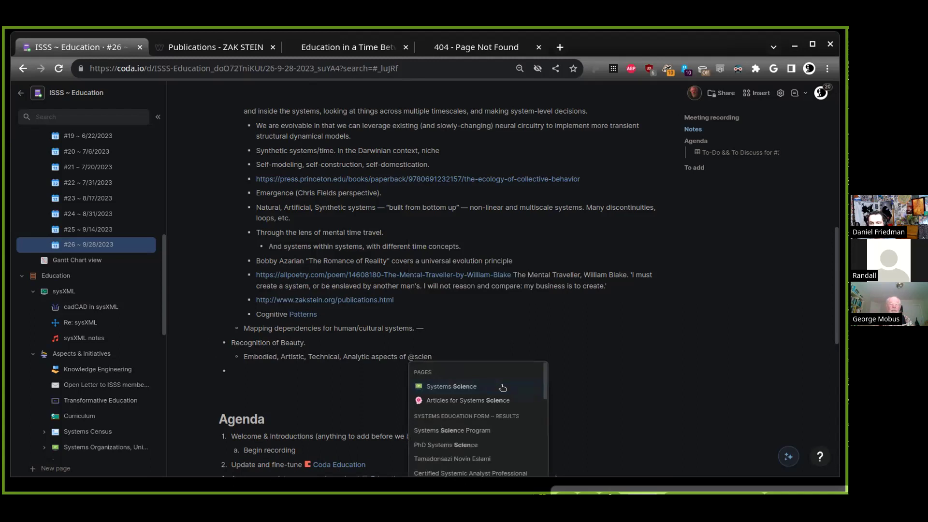
left_click(503, 387)
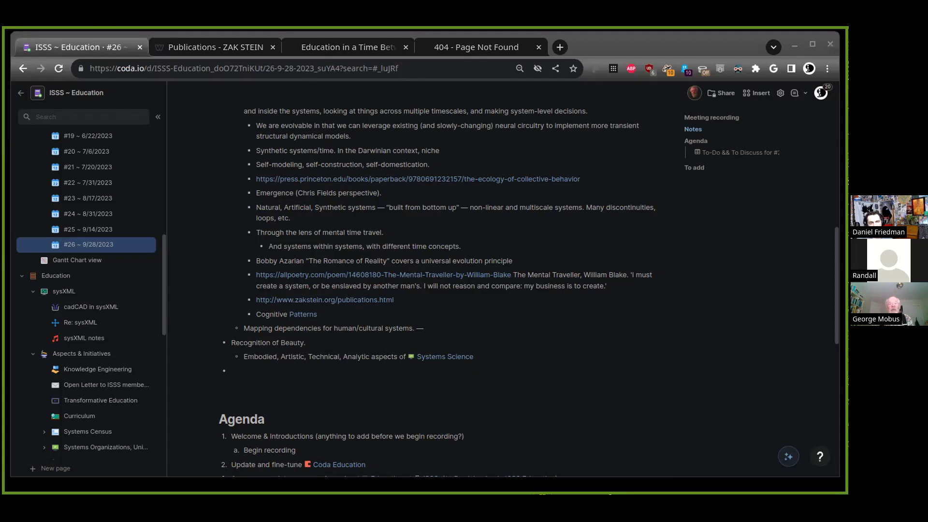
Add the sub-point 'This has been highlighted in systems conferences!', correcting the spelling of highlighted
left_click(556, 353)
key("Return")
type("This has been ")
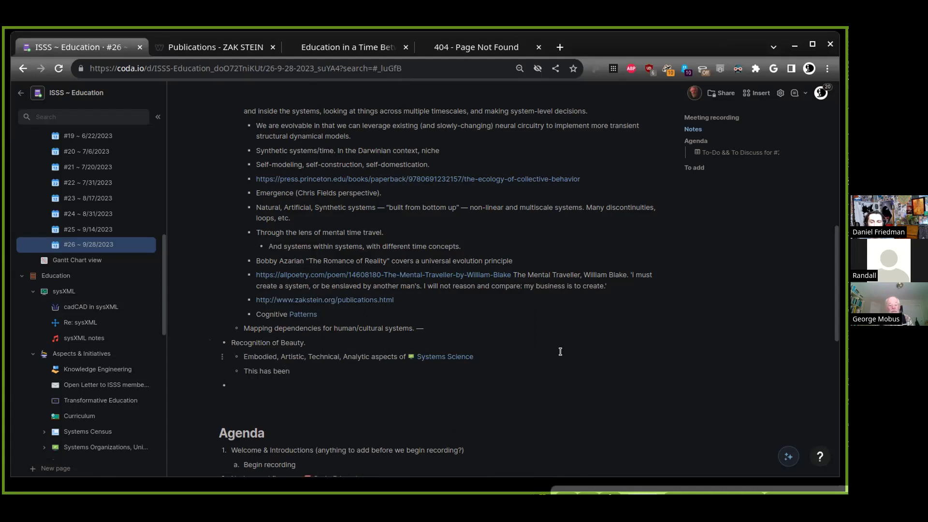
type("highlighted")
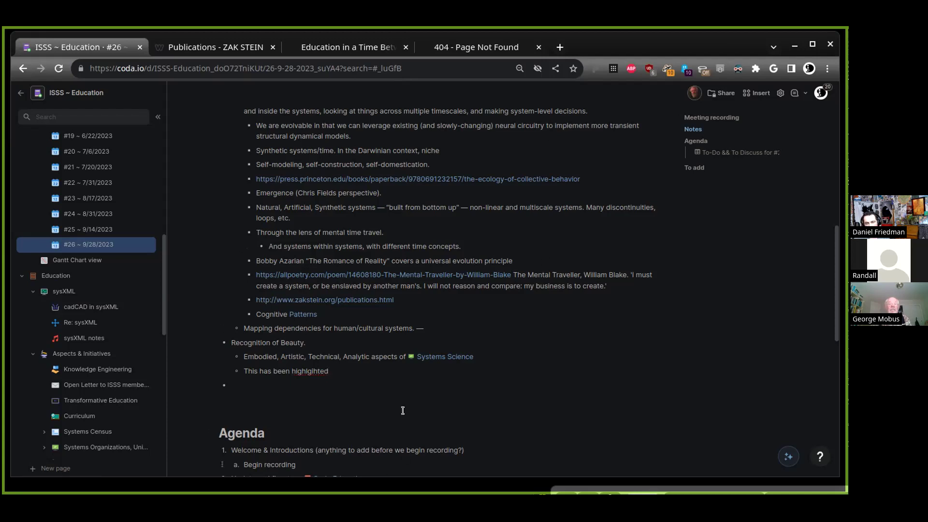
right_click(310, 371)
left_click(371, 385)
type("in ")
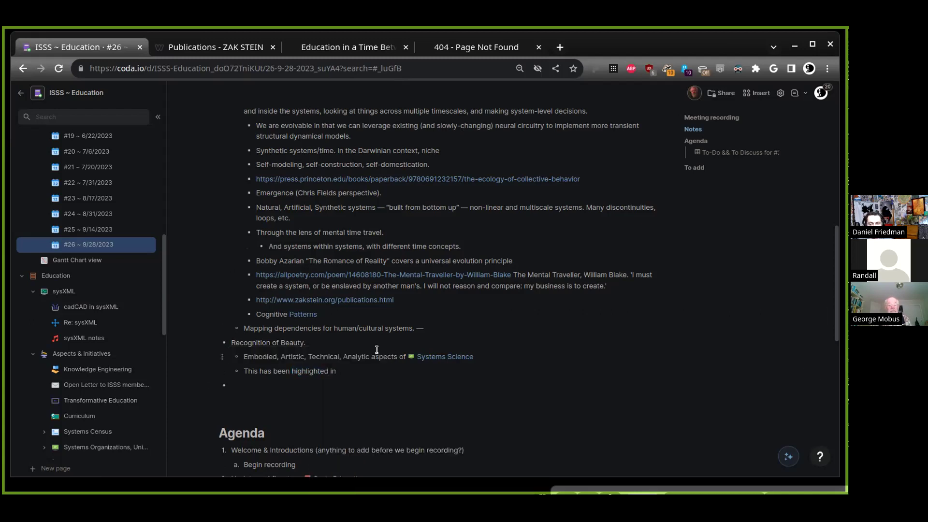
type("systems conferences!")
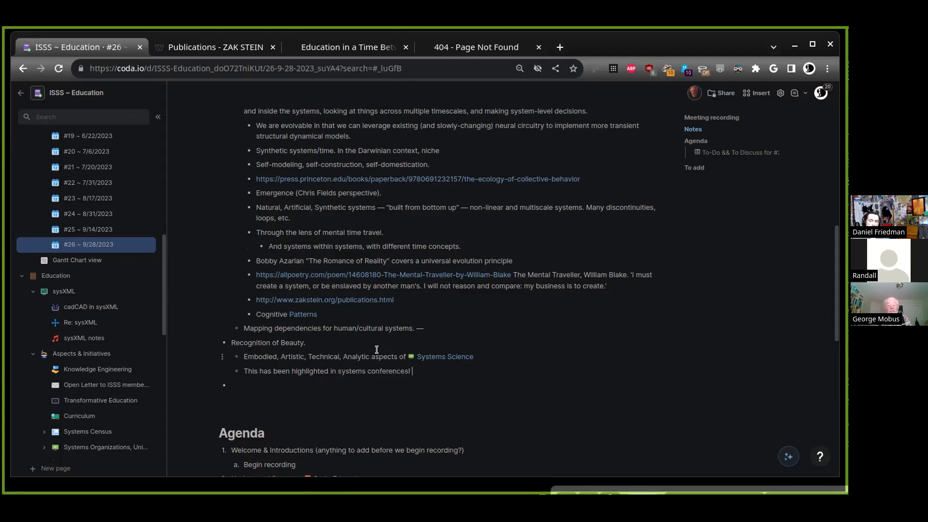